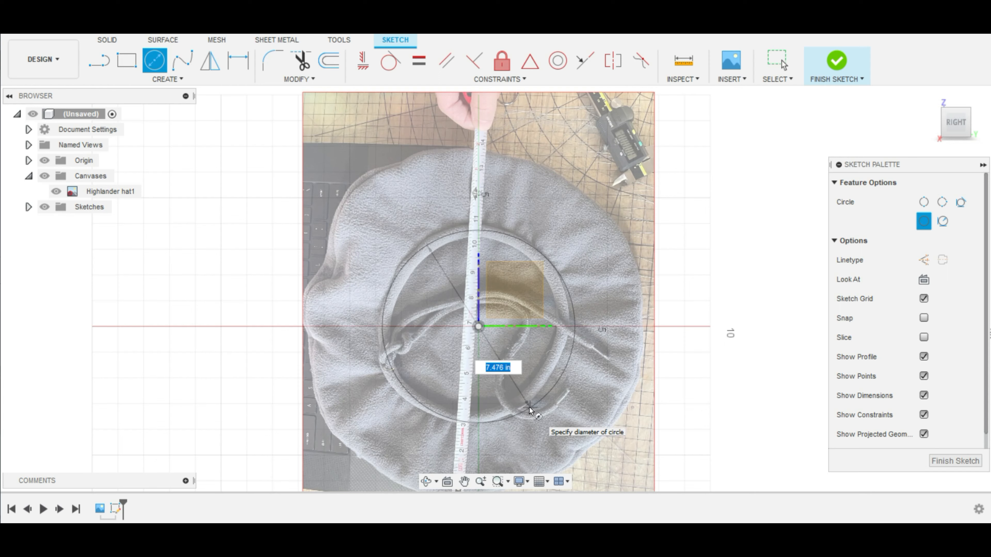
Discard the unfinished circle and its sketch, and shift the Highlander hat1 canvas horizontally until it clears the origin.
key(Escape)
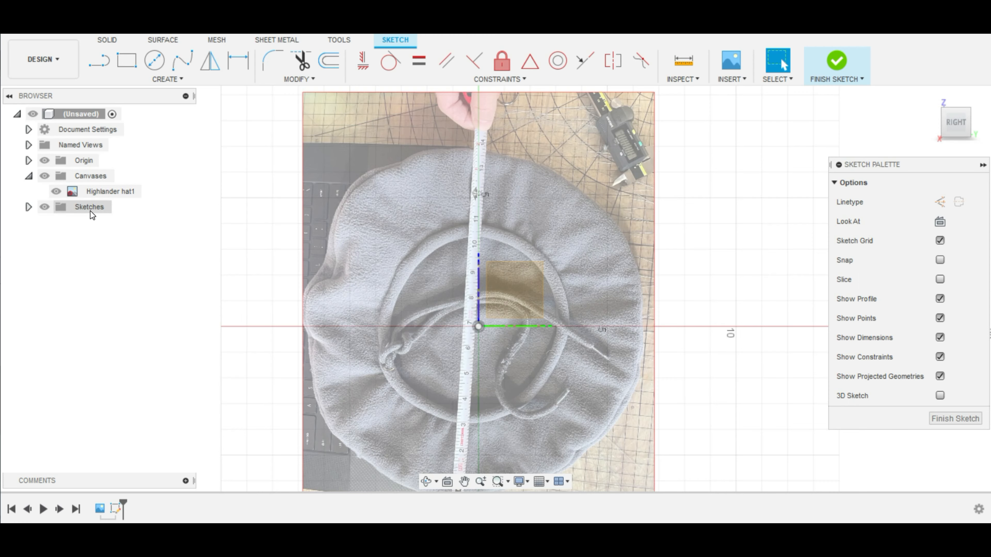
click(83, 49)
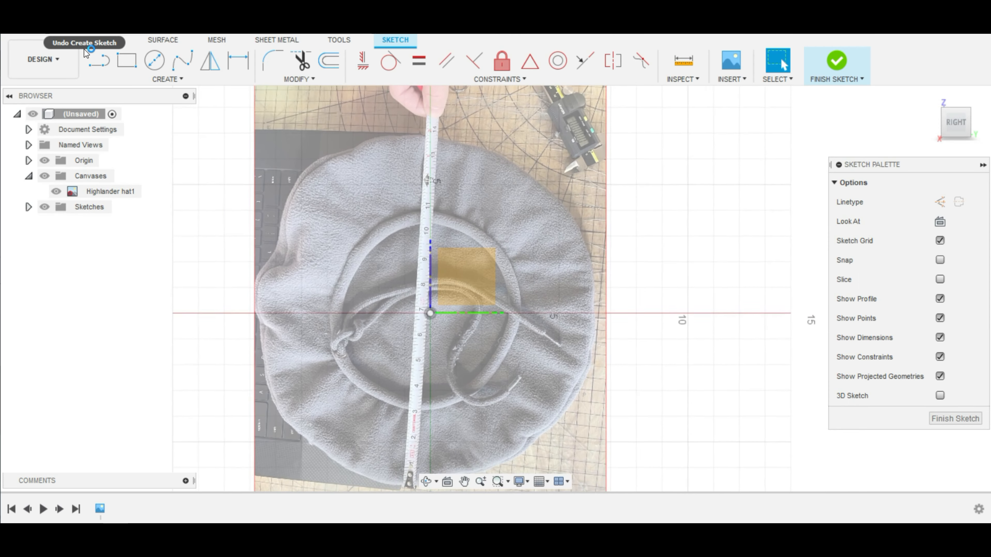
right_click(117, 194)
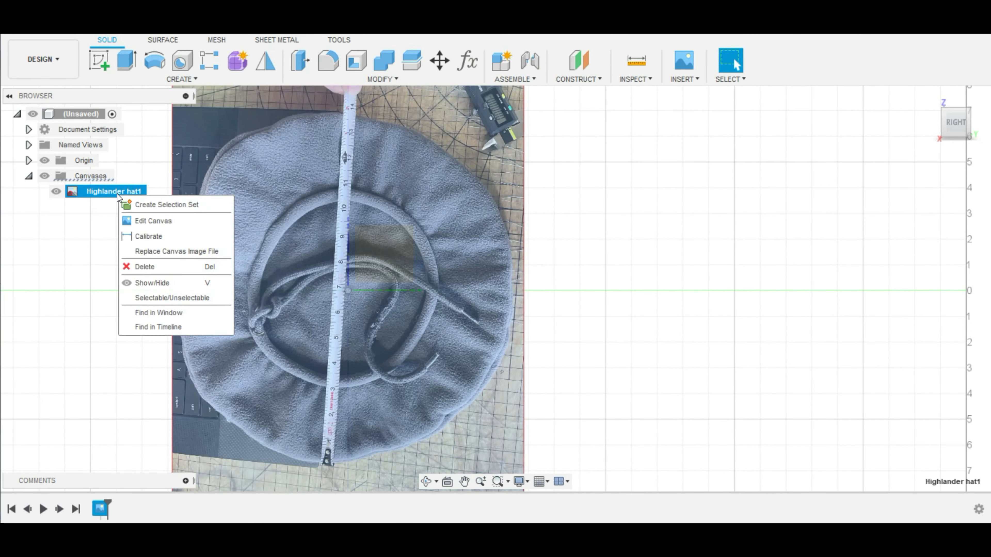
click(152, 221)
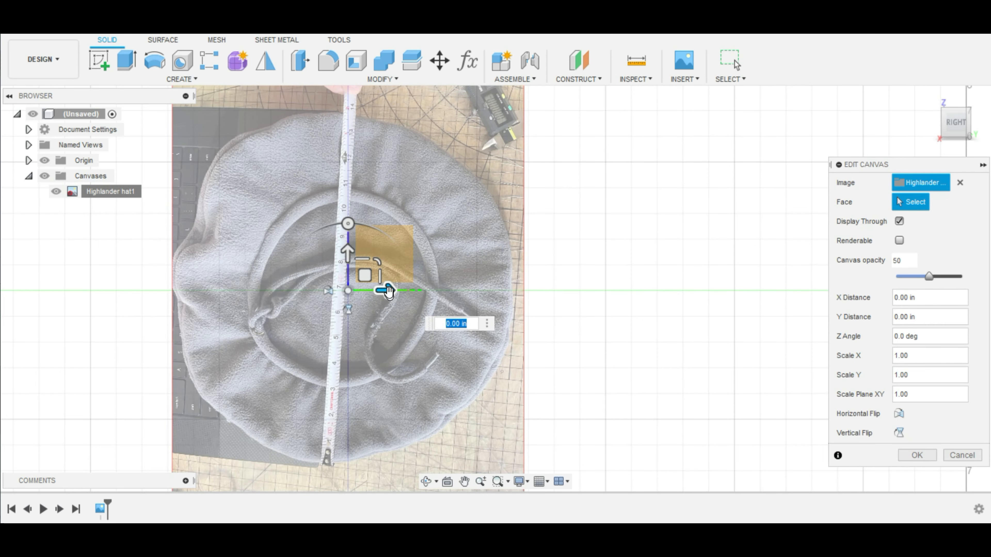
drag(389, 291, 576, 294)
key(Return)
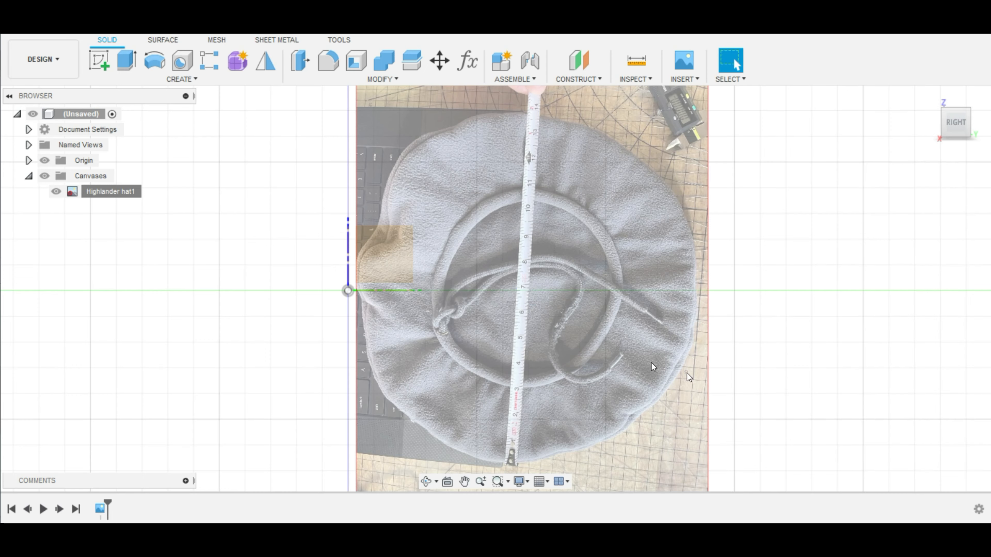
Start a sketch on the canvas plane and draw a 13.5 in diameter circle around the hat's outer edge.
click(99, 60)
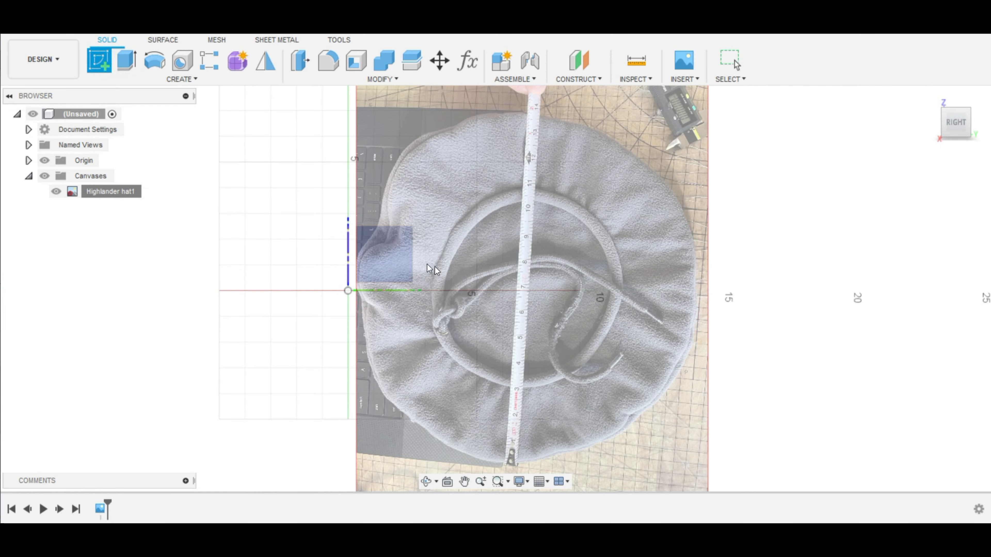
click(606, 315)
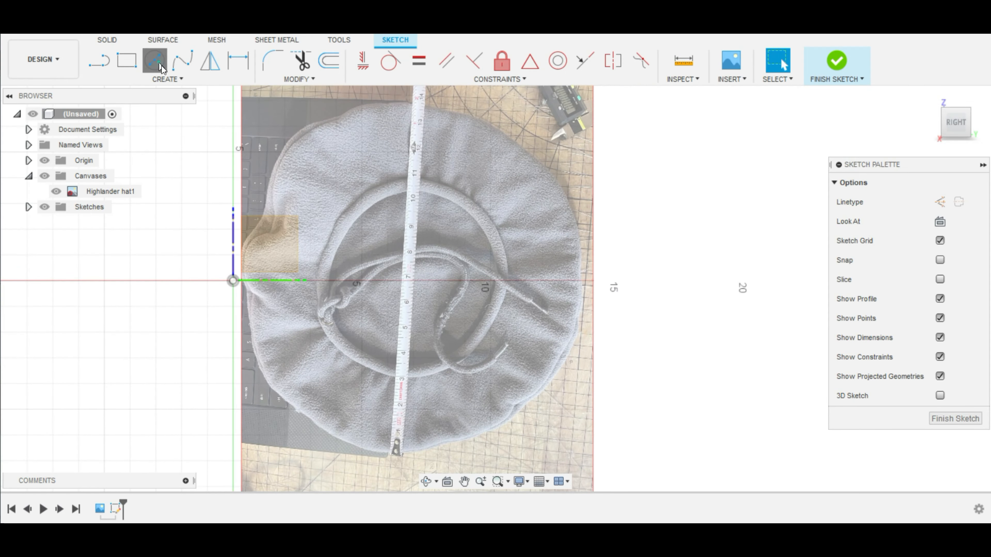
click(160, 65)
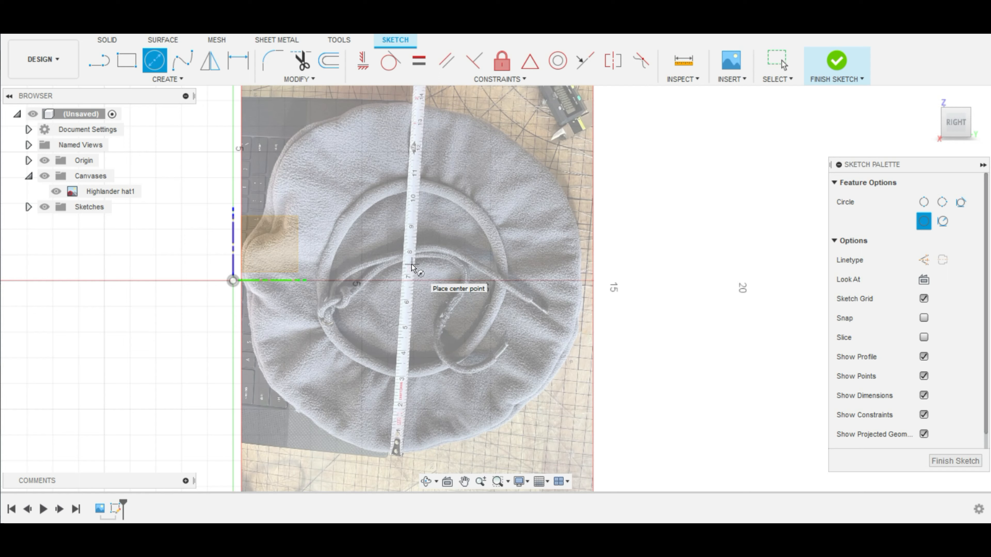
click(411, 274)
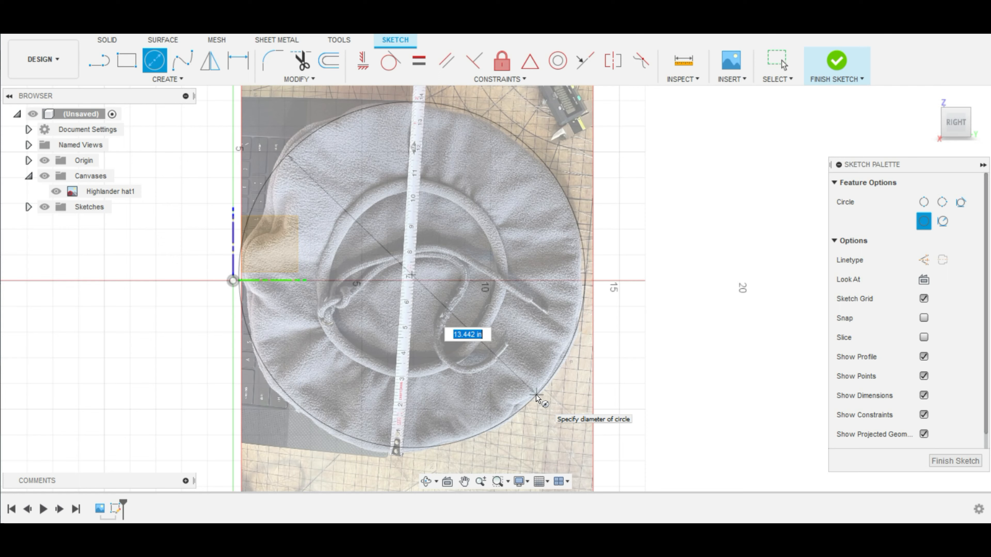
text(13.5)
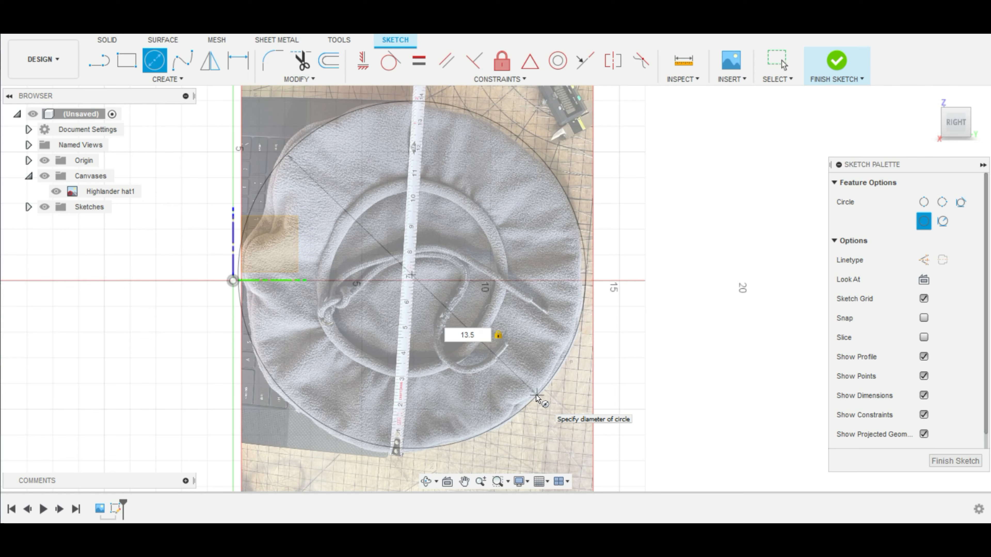
key(Return)
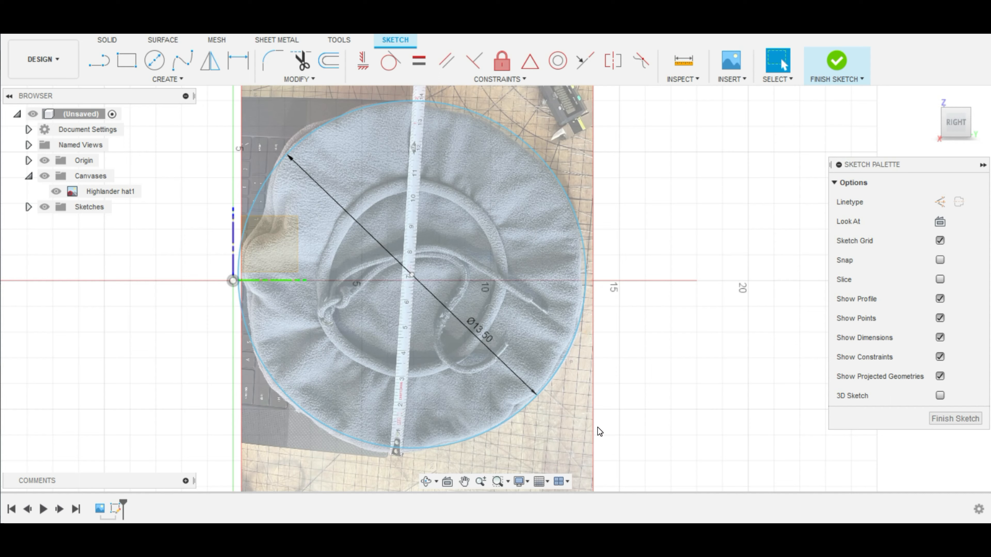
key(Escape)
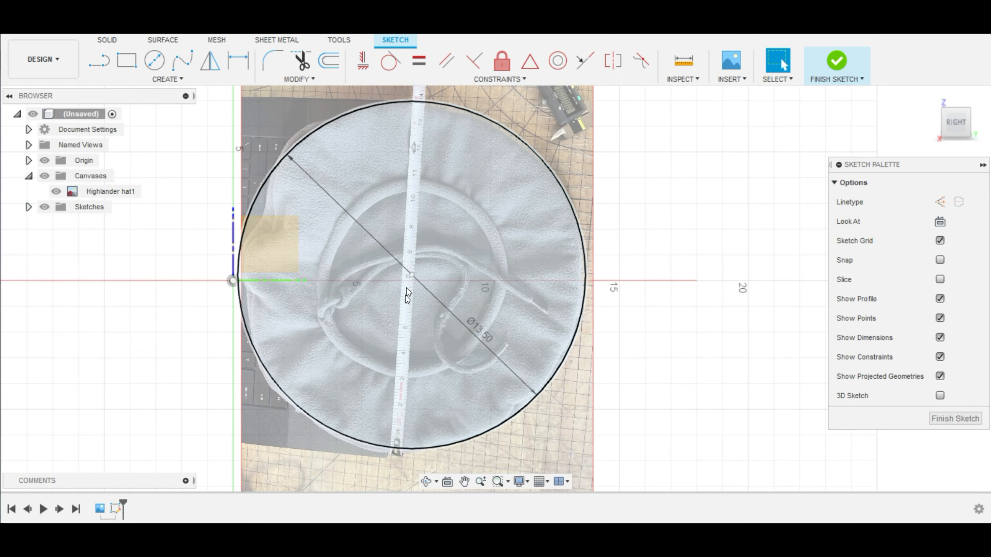
Offset the 13.5 in circle inward to follow the hat's inner band, with an offset position of -3.3 in.
click(412, 253)
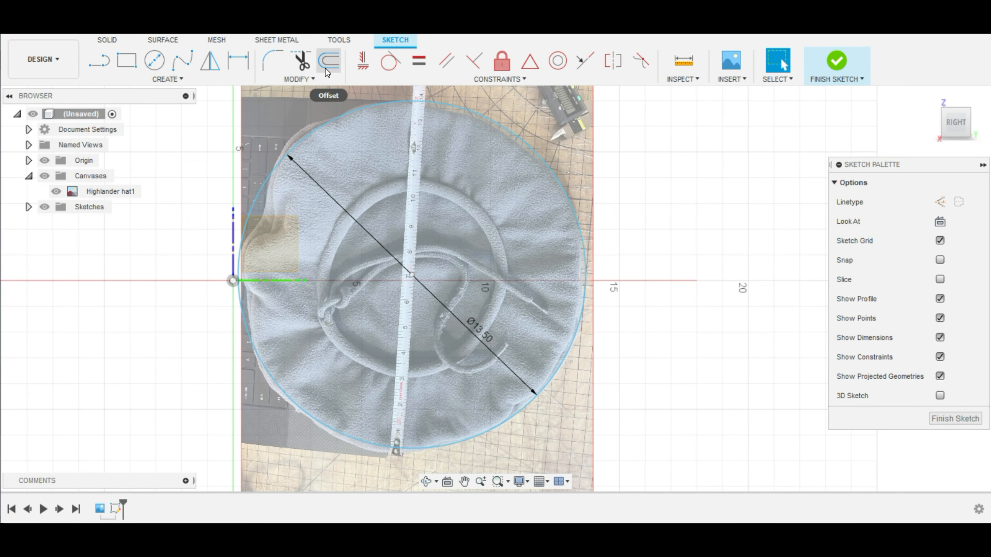
click(332, 62)
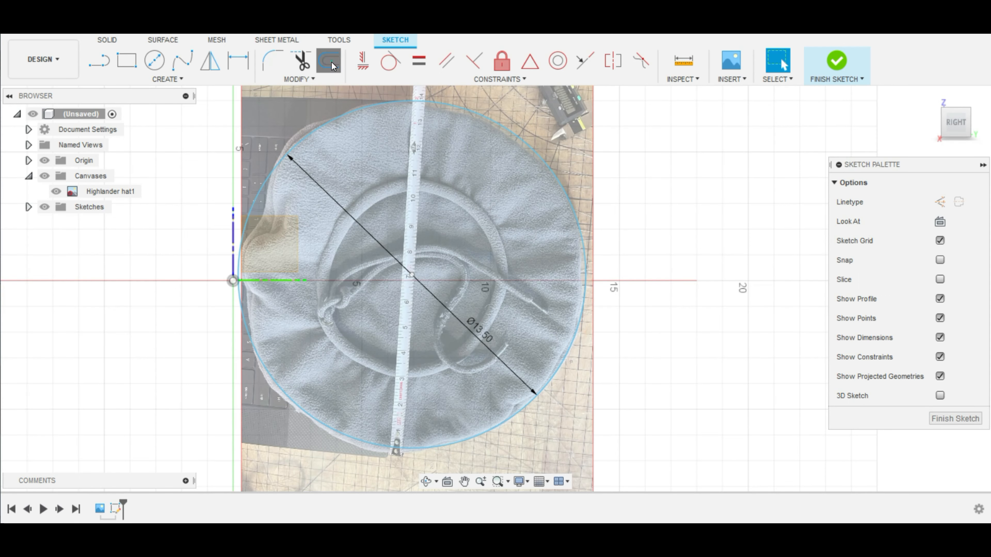
click(382, 102)
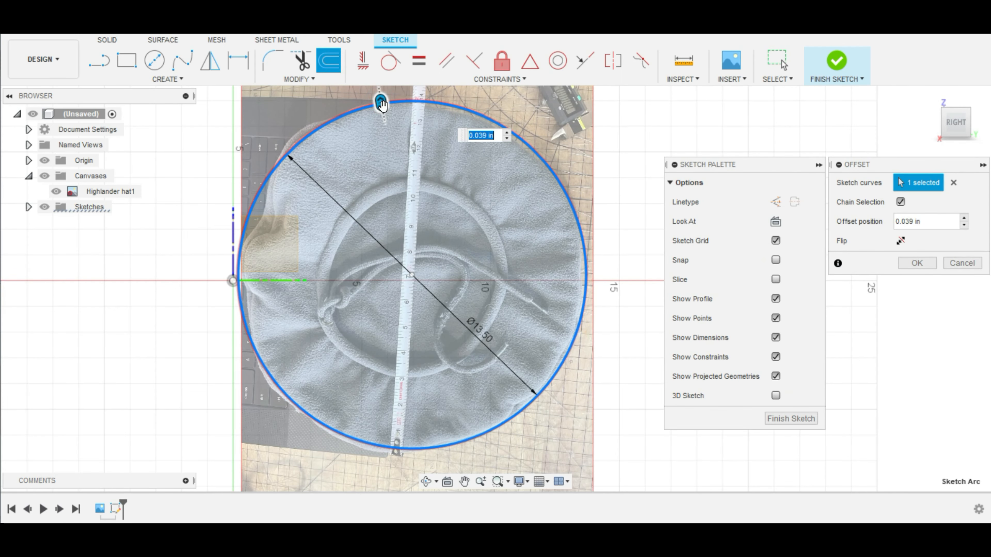
drag(382, 102, 392, 189)
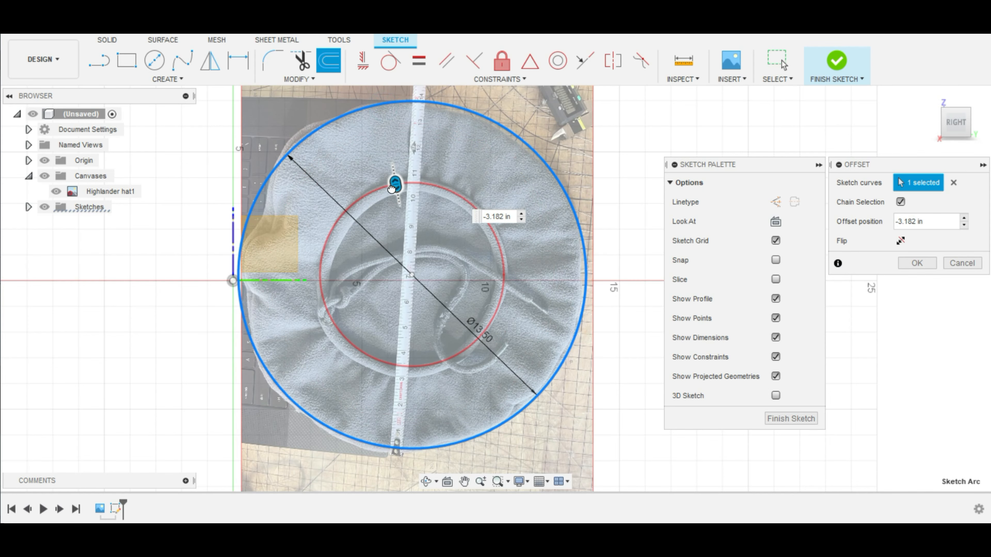
drag(392, 189, 395, 185)
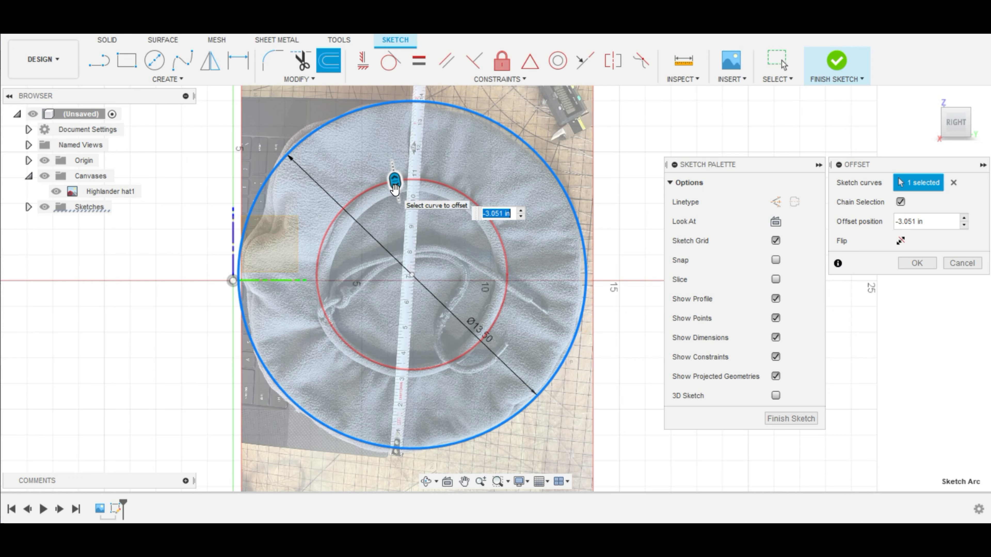
text(3)
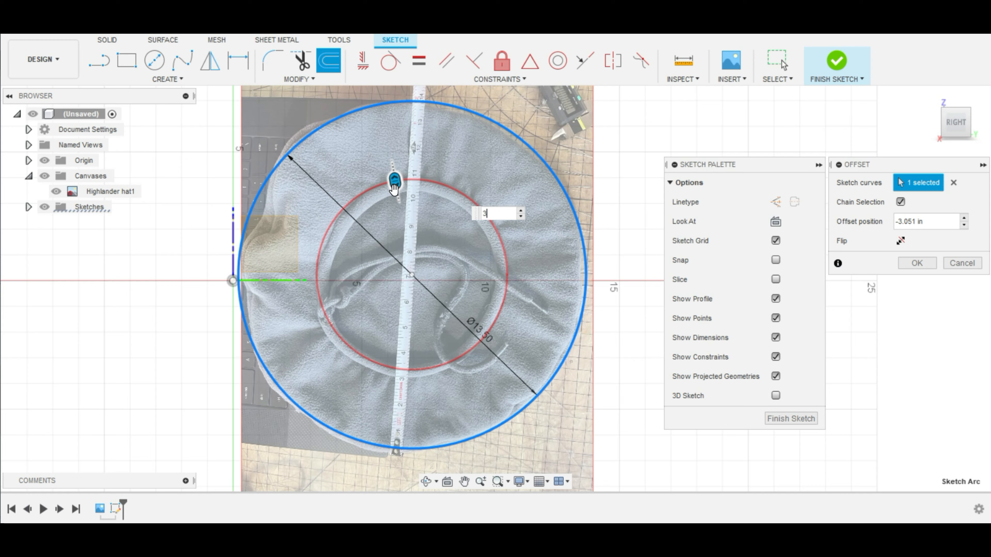
key(BackSpace)
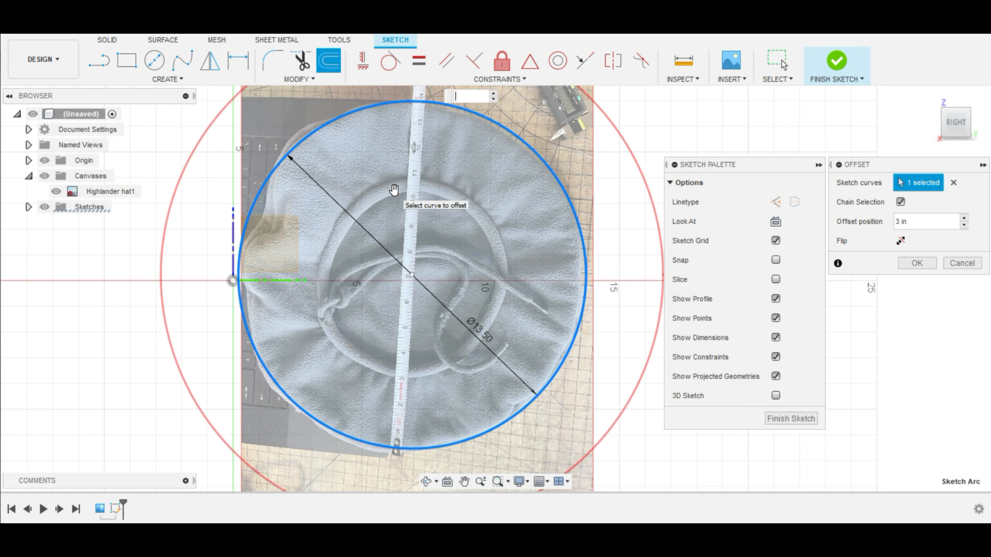
text(-3)
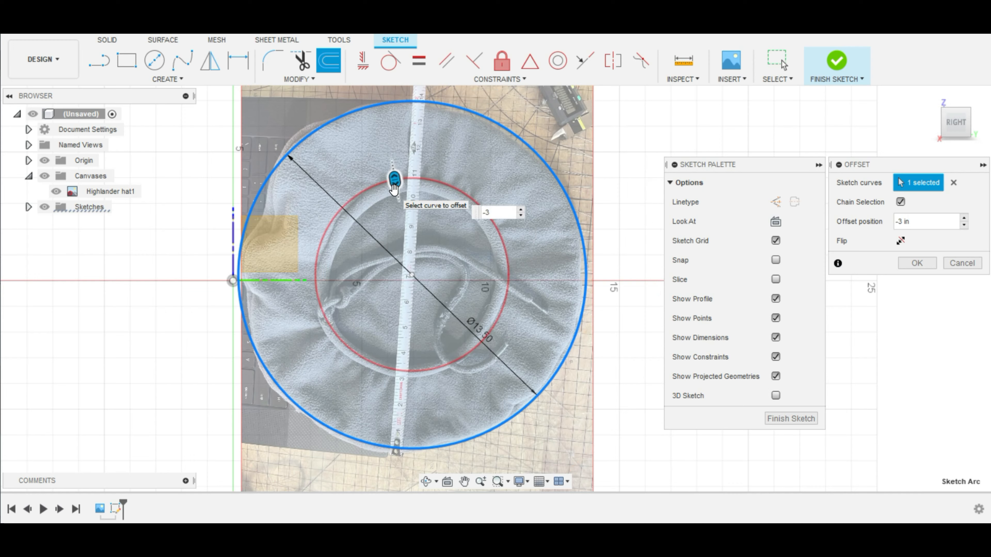
text(.5)
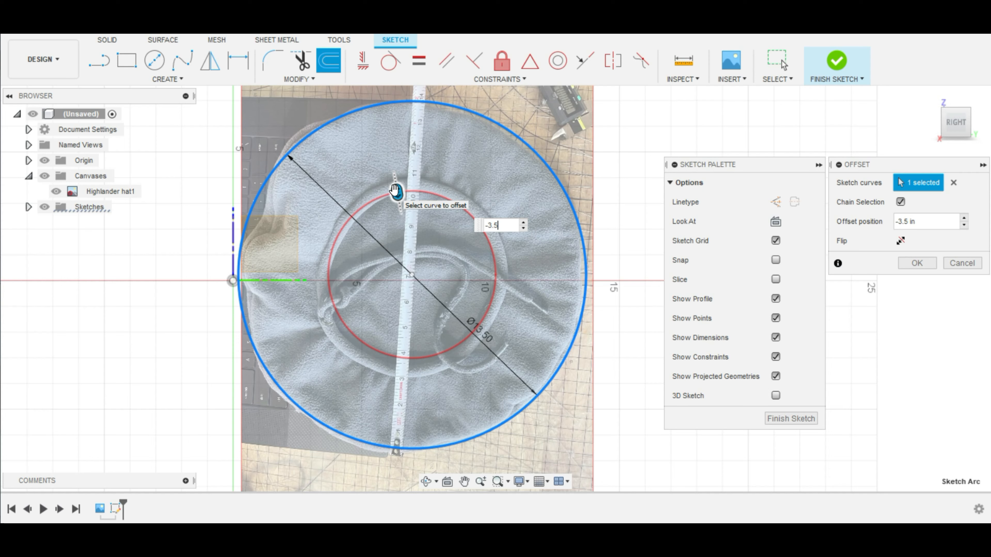
key(BackSpace)
text(4)
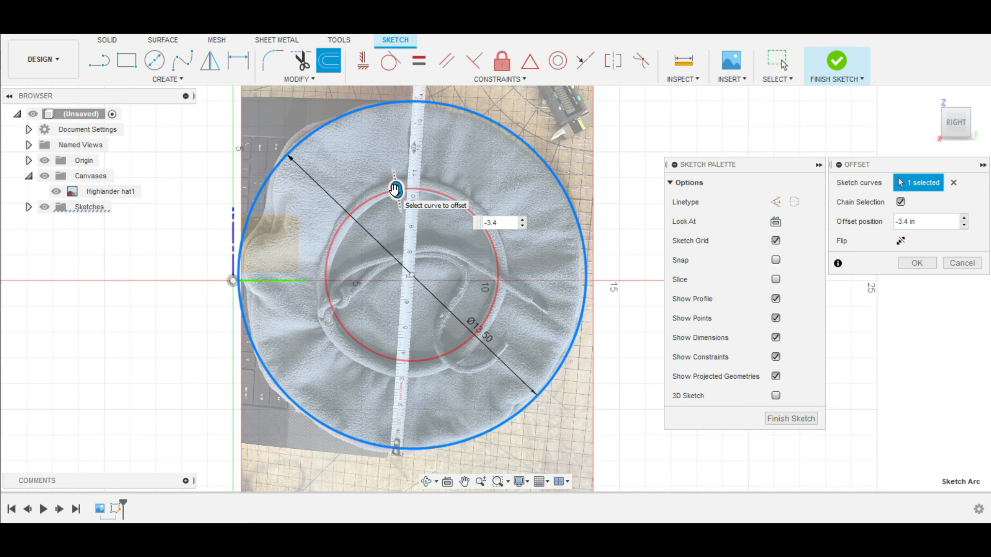
key(BackSpace)
text(3)
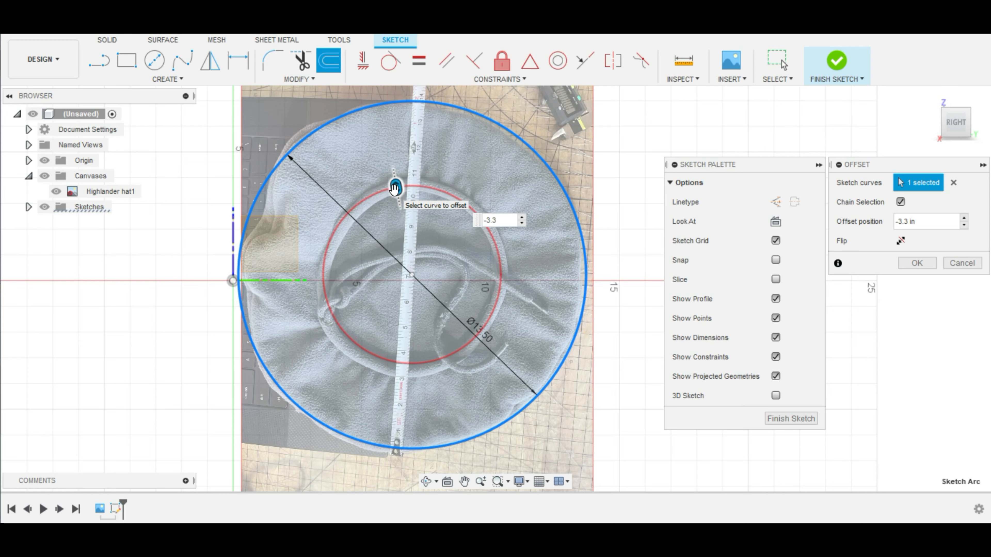
key(Return)
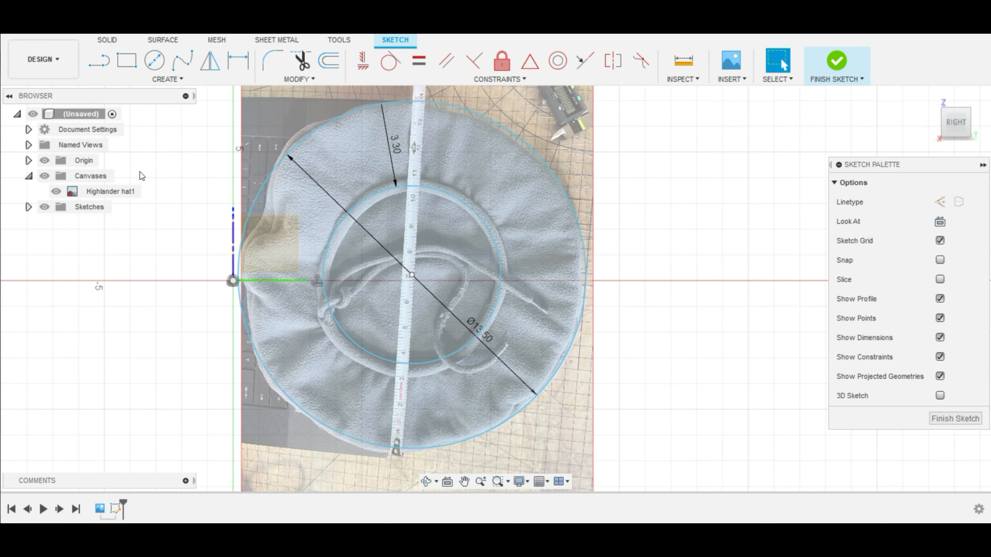
Hide the canvases and check the inner circle's diameter with a trial dimension, without placing it.
click(45, 176)
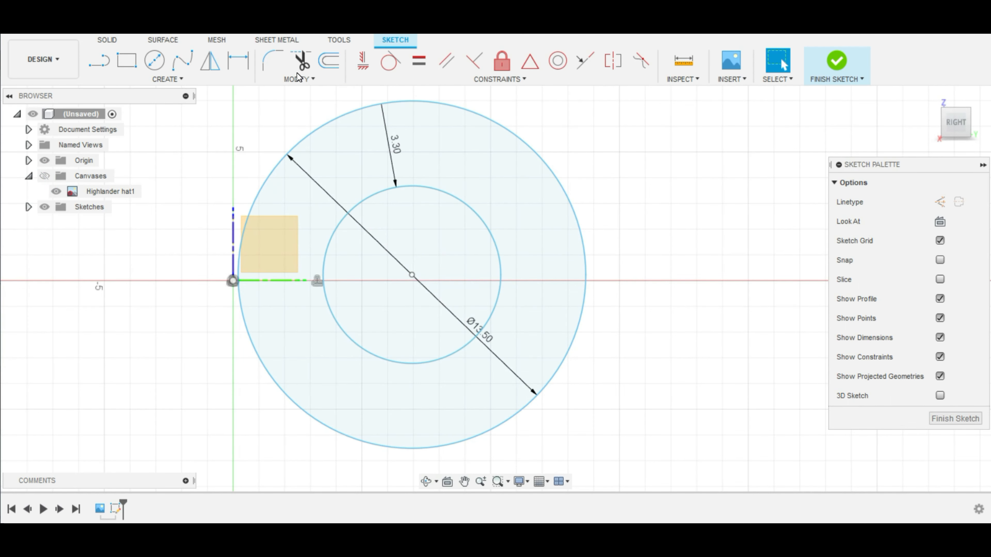
key(d)
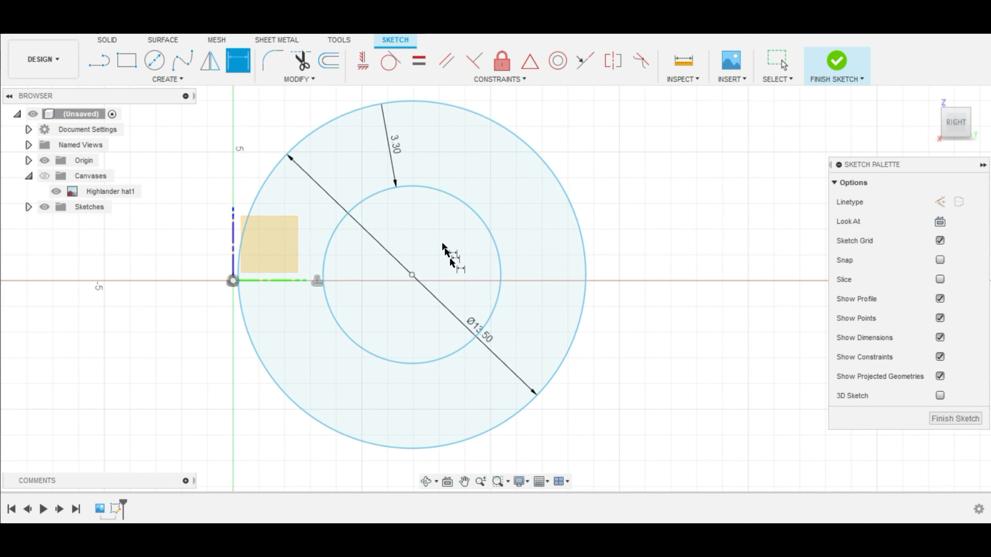
click(414, 363)
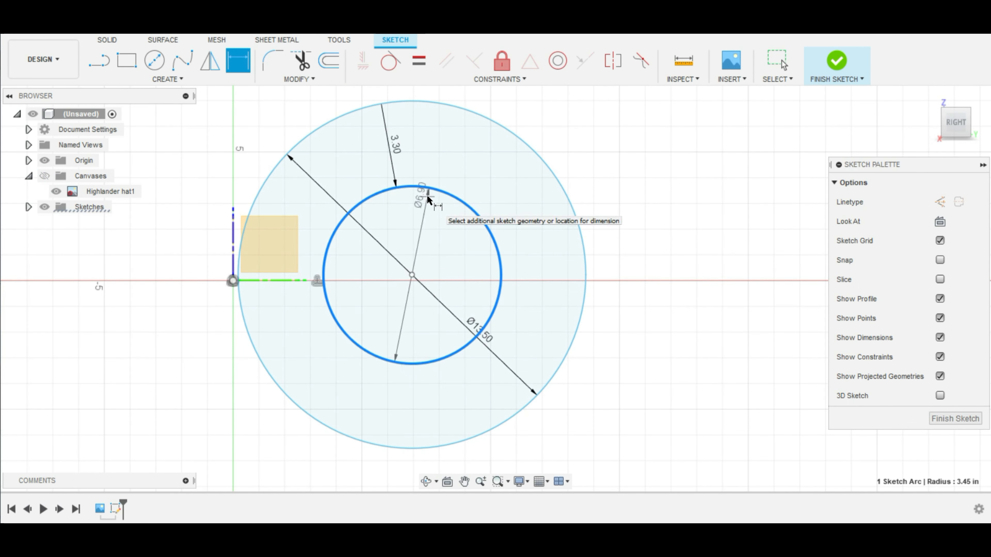
click(421, 185)
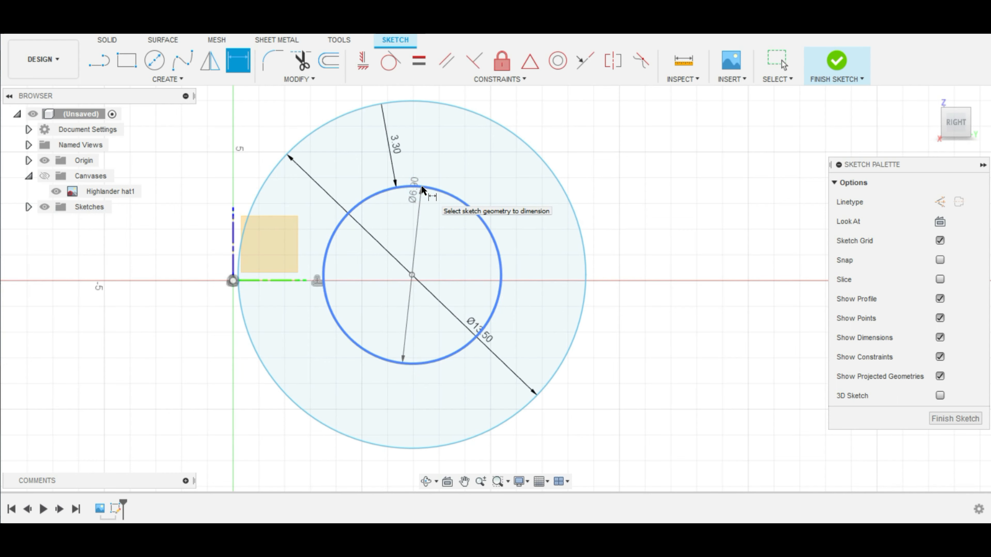
click(428, 187)
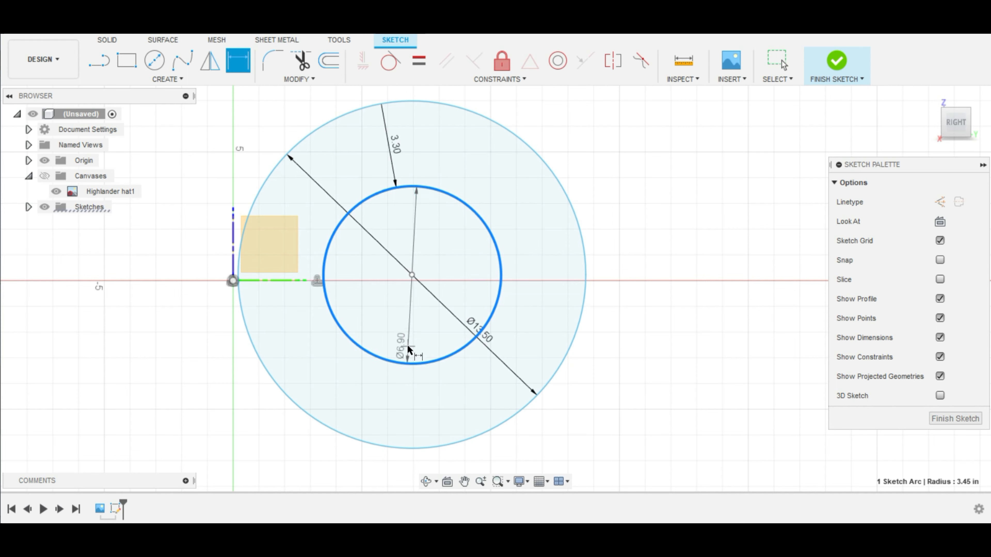
key(Escape)
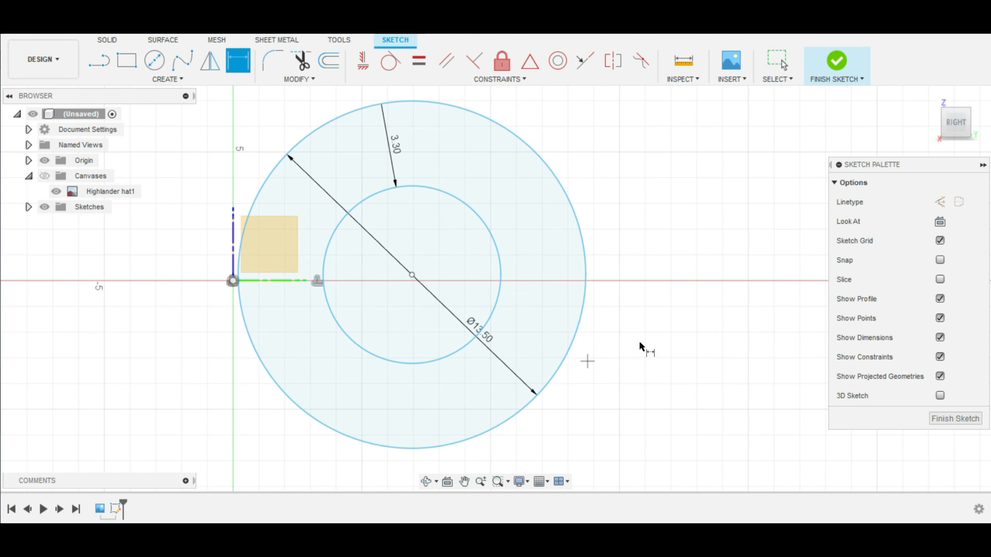
key(Escape)
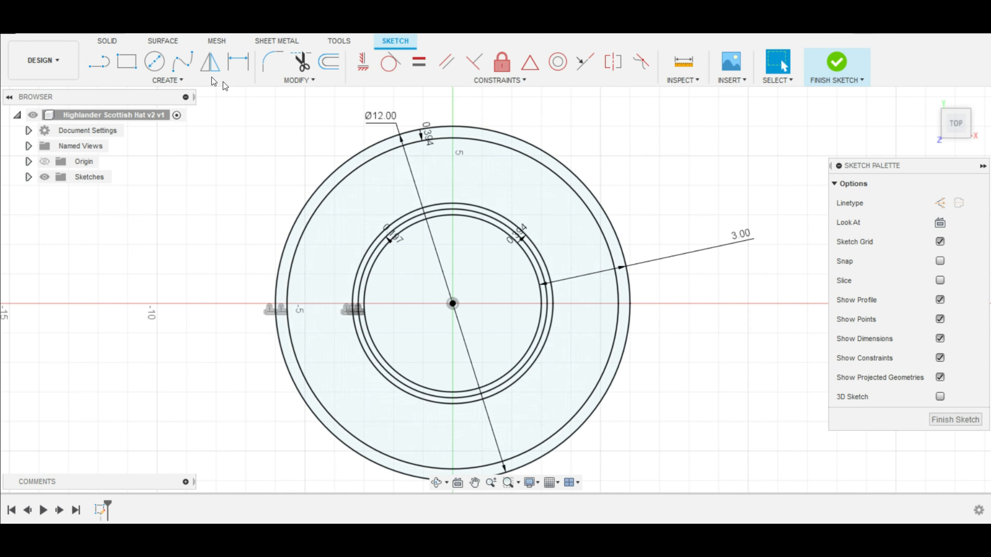
Undo the hat sketch's offsets down to the two base circles, and redo the 0.394 in offsets of the outer and inner circles.
click(87, 35)
click(87, 35)
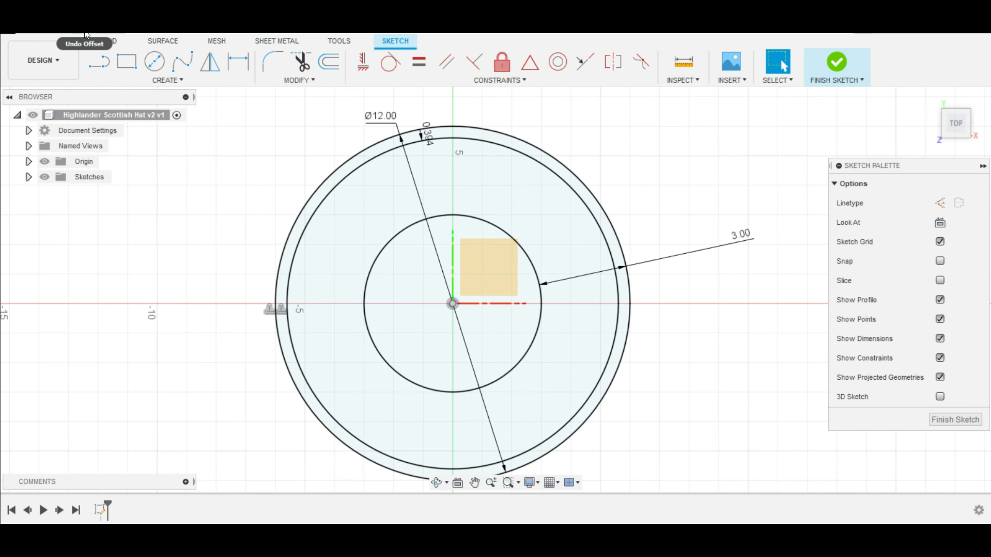
click(87, 35)
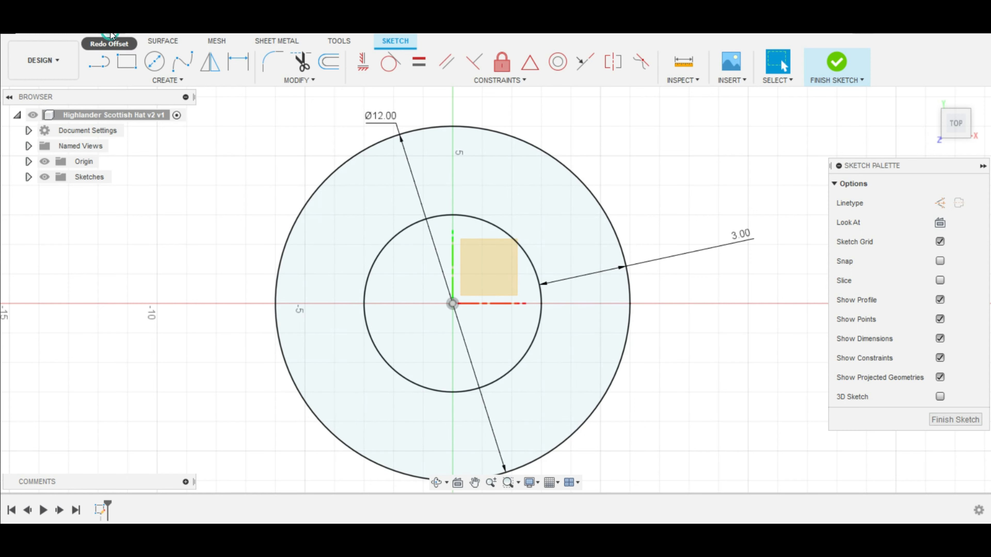
click(110, 34)
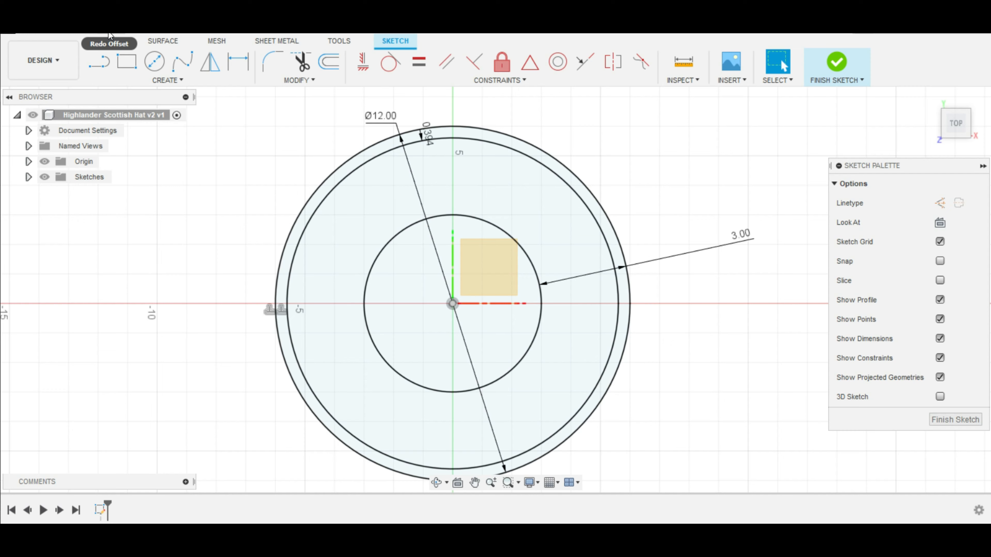
click(109, 34)
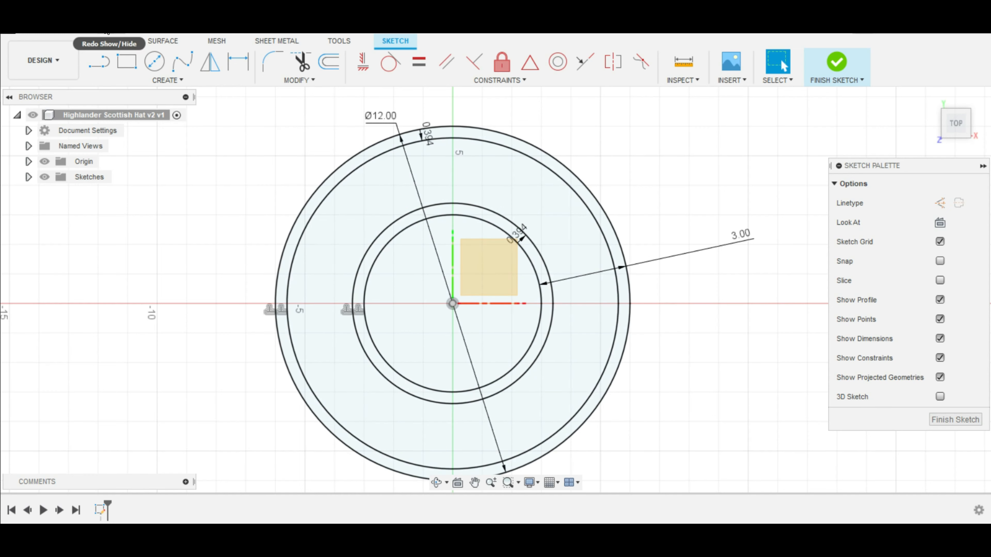
Redo the 0.197 in offset inside the inner band and draw a 0.25 in diameter circle centred on that offset circle.
click(108, 34)
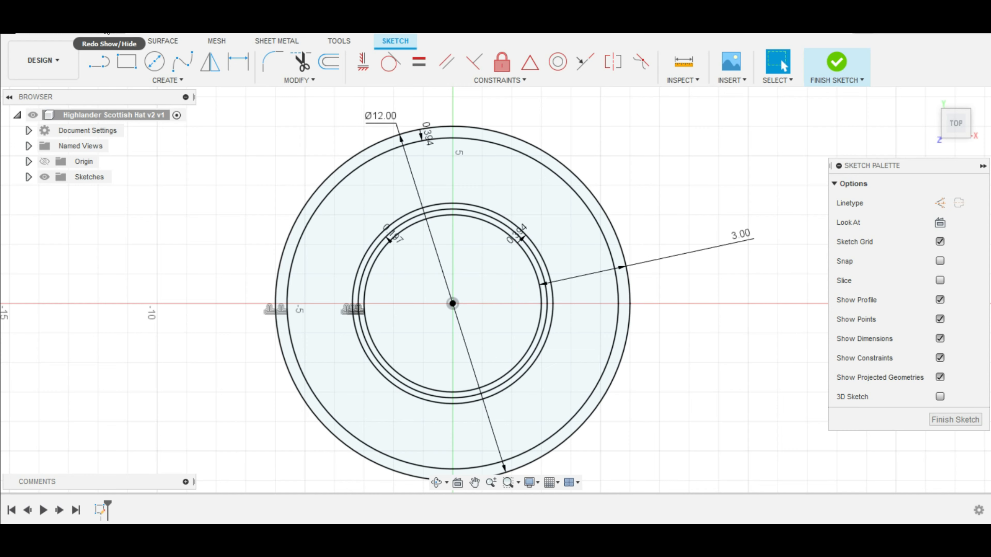
click(108, 34)
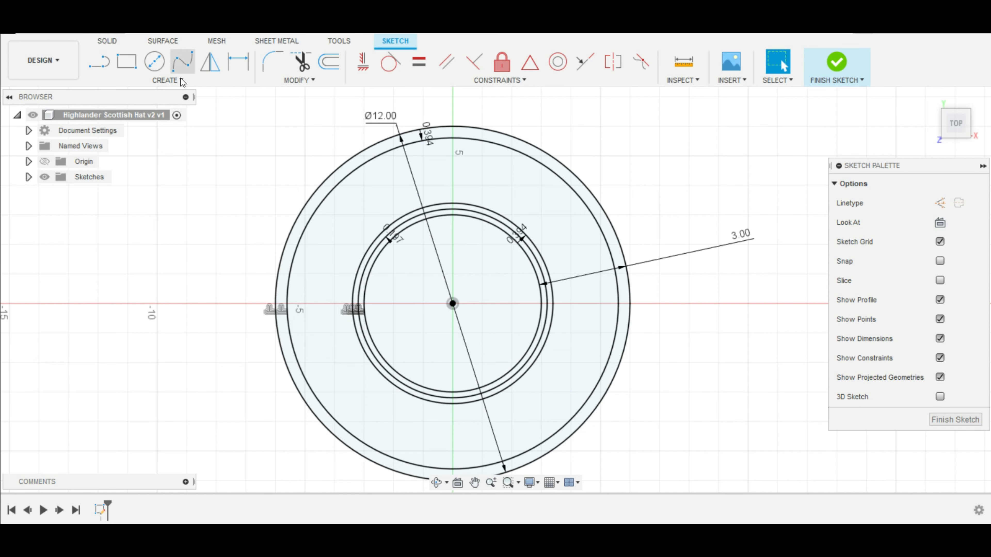
click(154, 72)
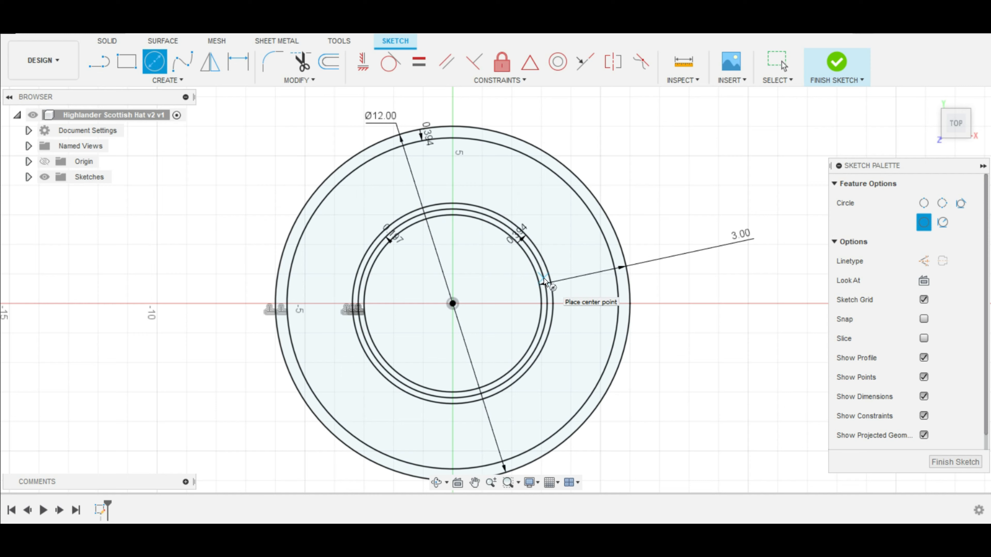
scroll(544, 282, up, 8)
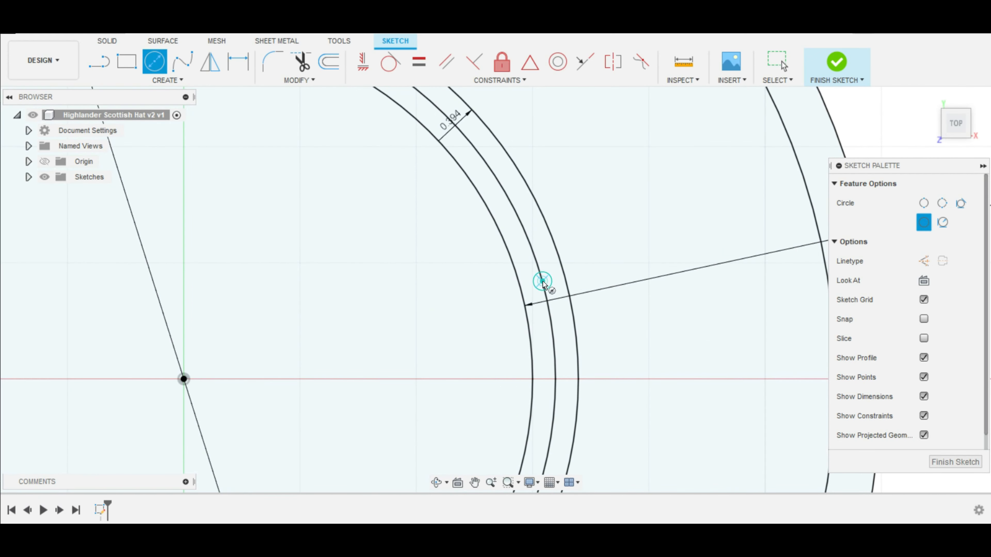
click(542, 282)
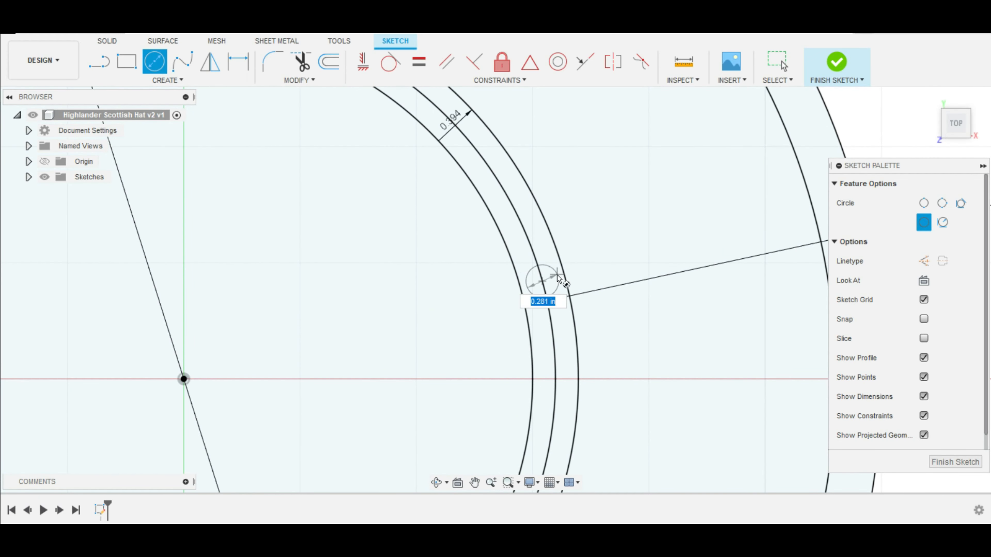
text(.25)
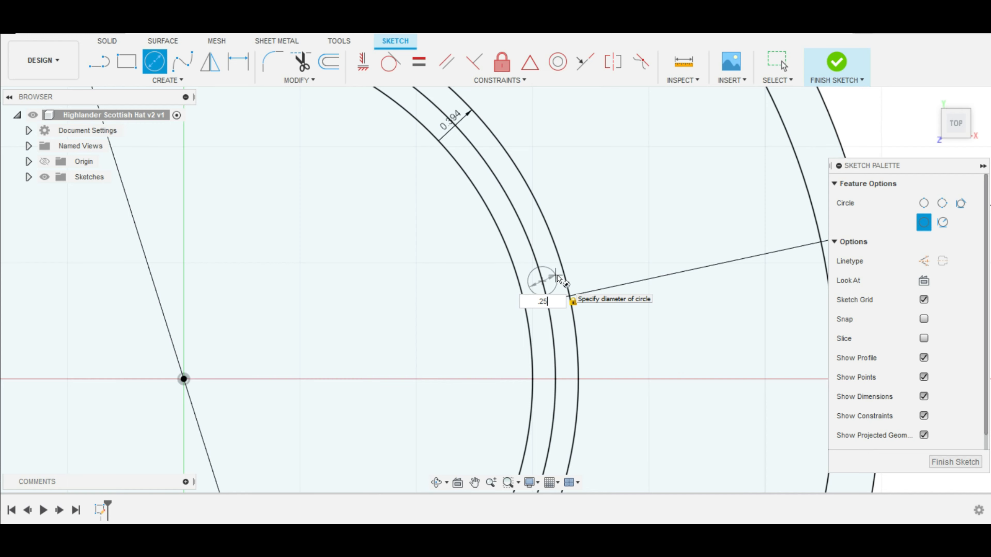
key(Return)
key(Escape)
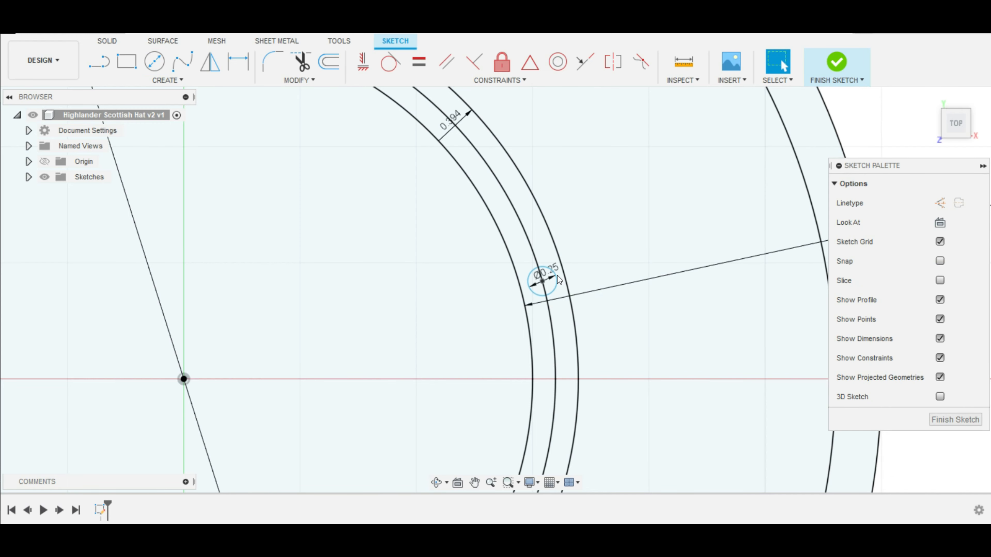
click(527, 288)
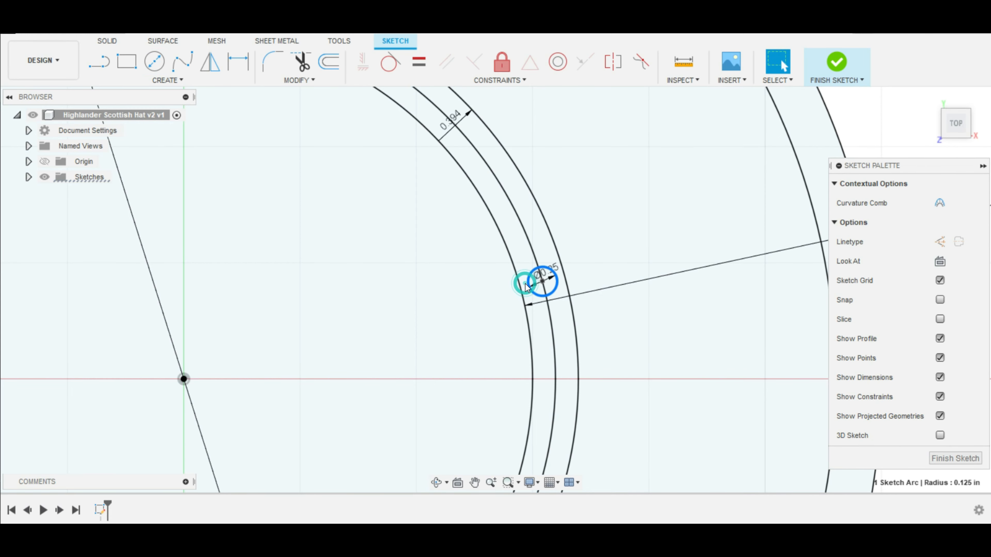
click(167, 80)
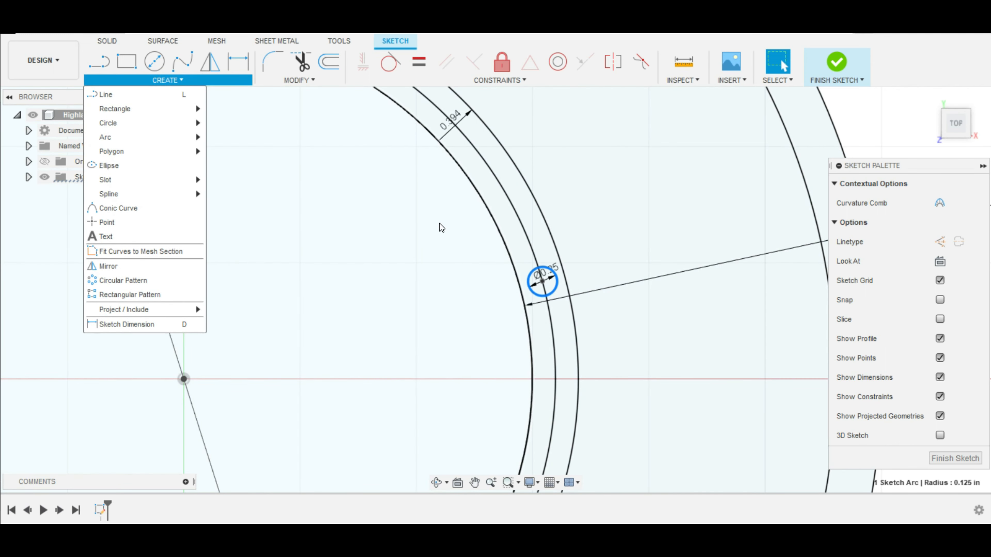
click(258, 127)
Draw a 0.05 in diameter circle centred on the outermost of the three inner band circles.
scroll(518, 293, down, 2)
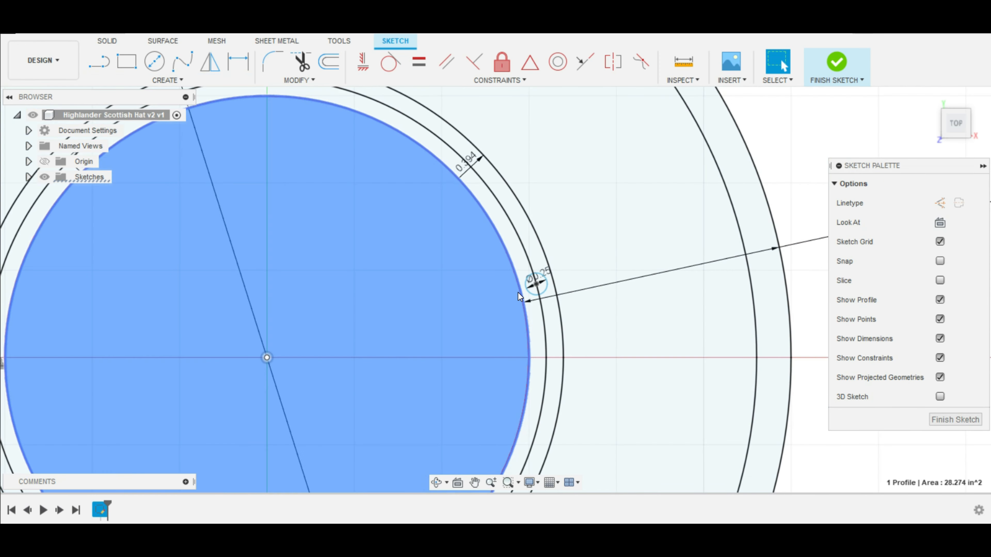
scroll(518, 292, down, 2)
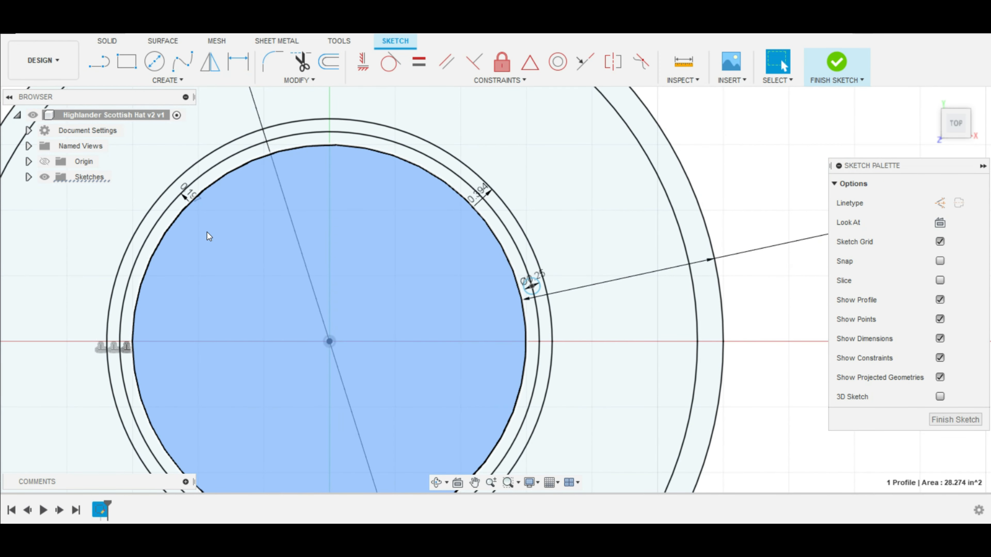
click(154, 62)
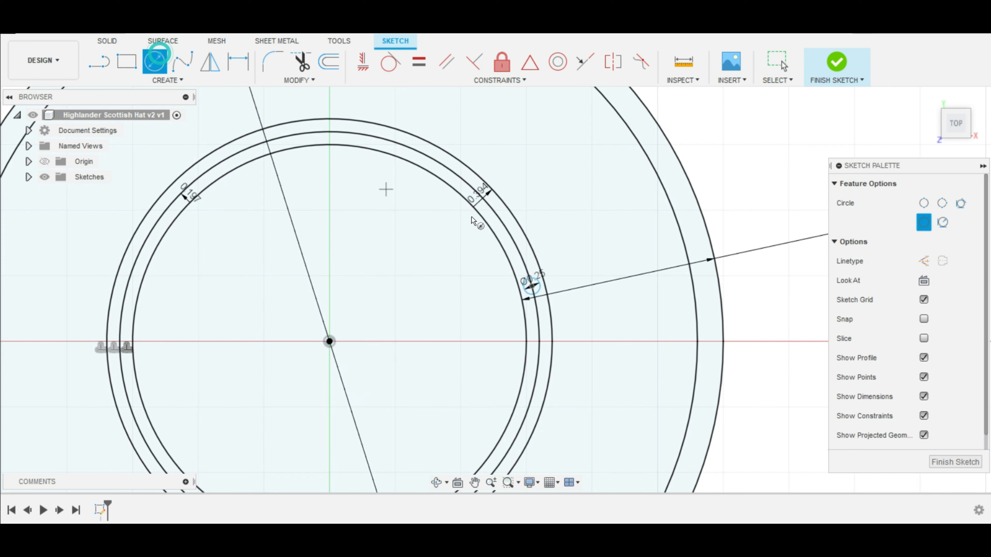
click(525, 234)
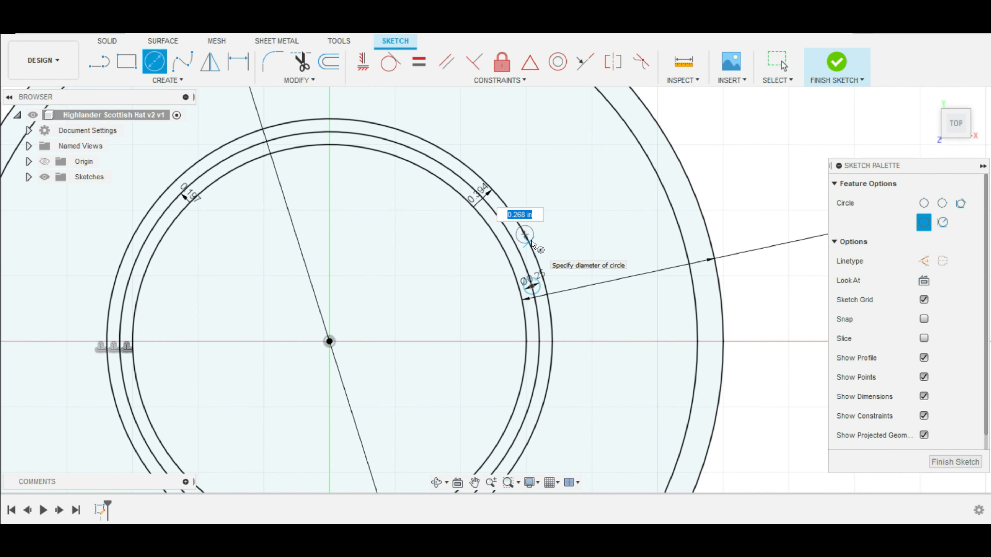
text(.05)
key(Return)
key(Escape)
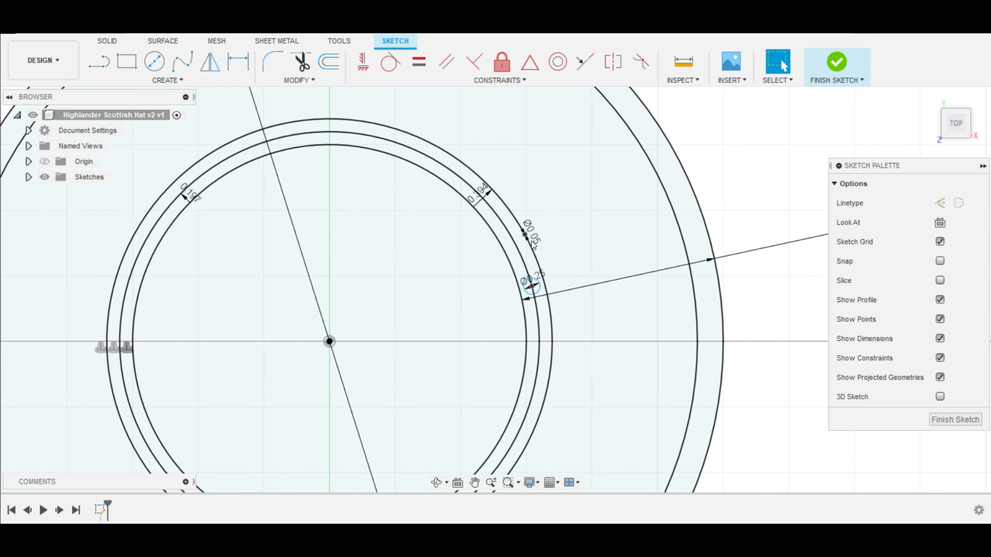
Draw a 0.05 in diameter circle centred on each of the middle and innermost inner band circles.
click(154, 61)
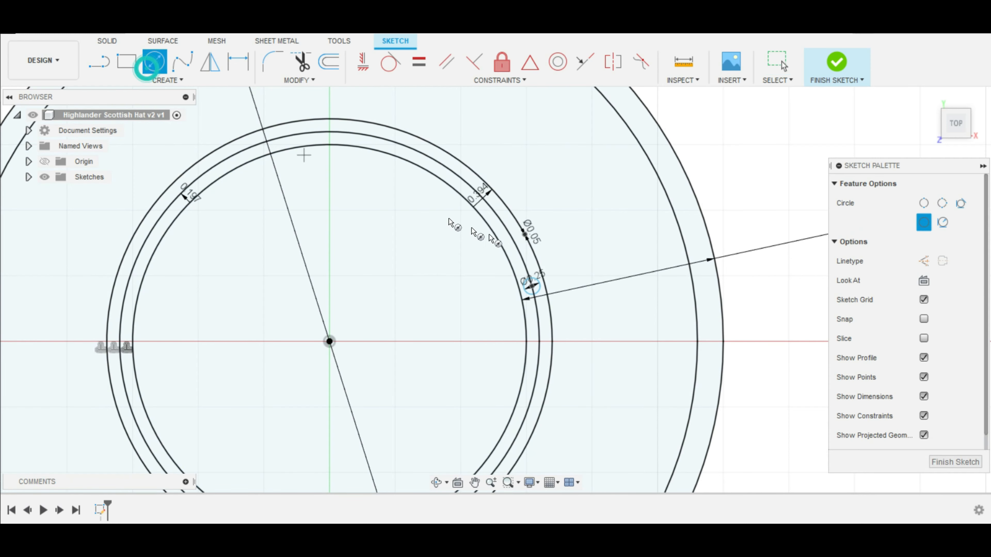
click(516, 241)
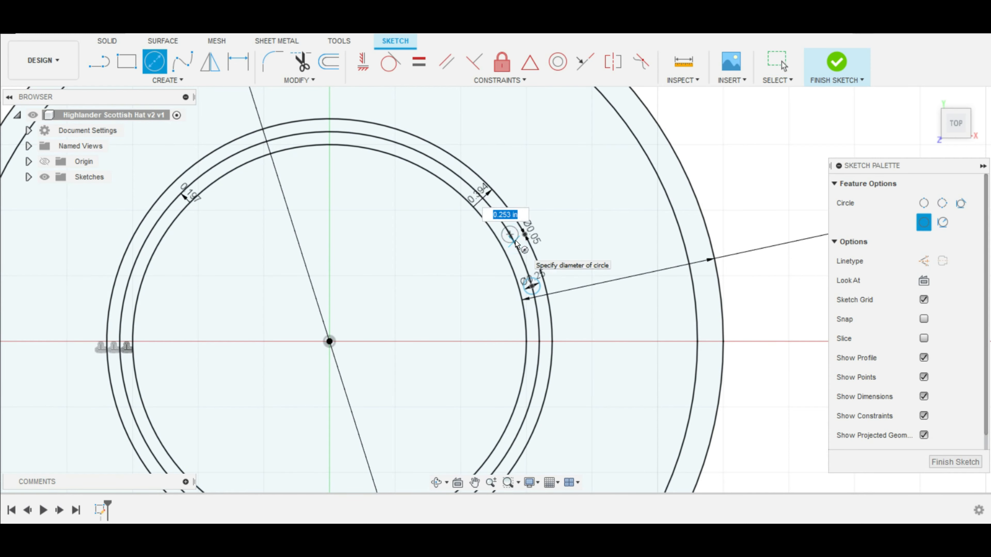
key(Tab)
key(Return)
key(Escape)
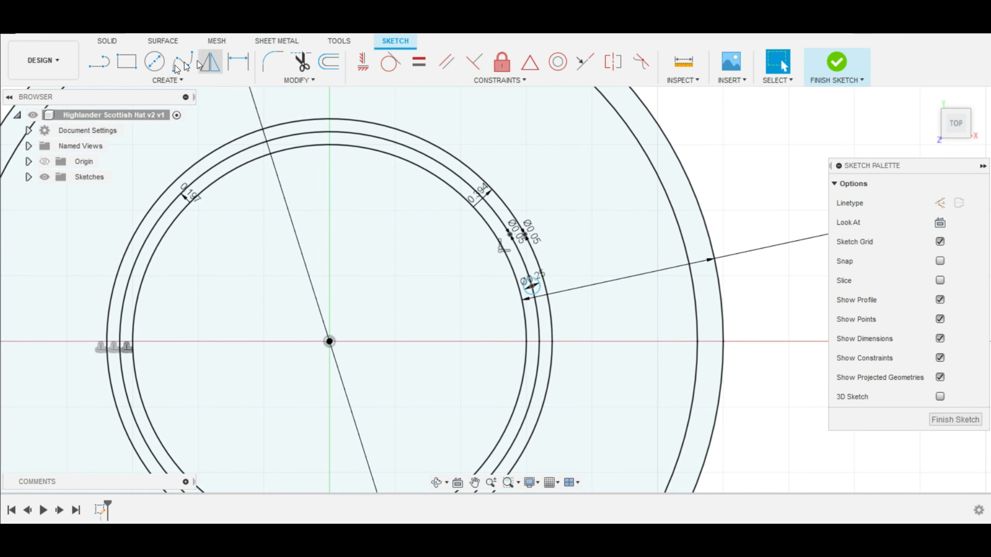
click(154, 61)
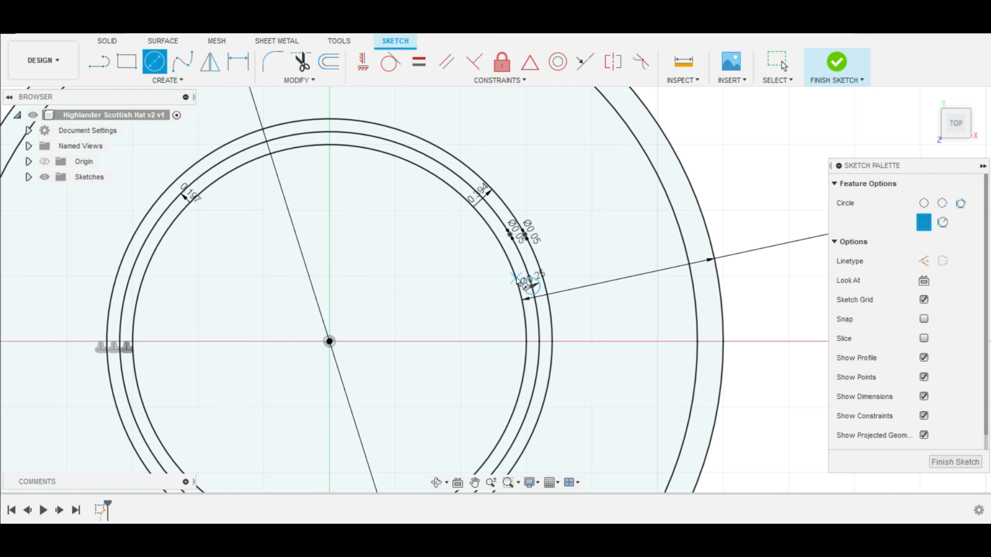
click(505, 254)
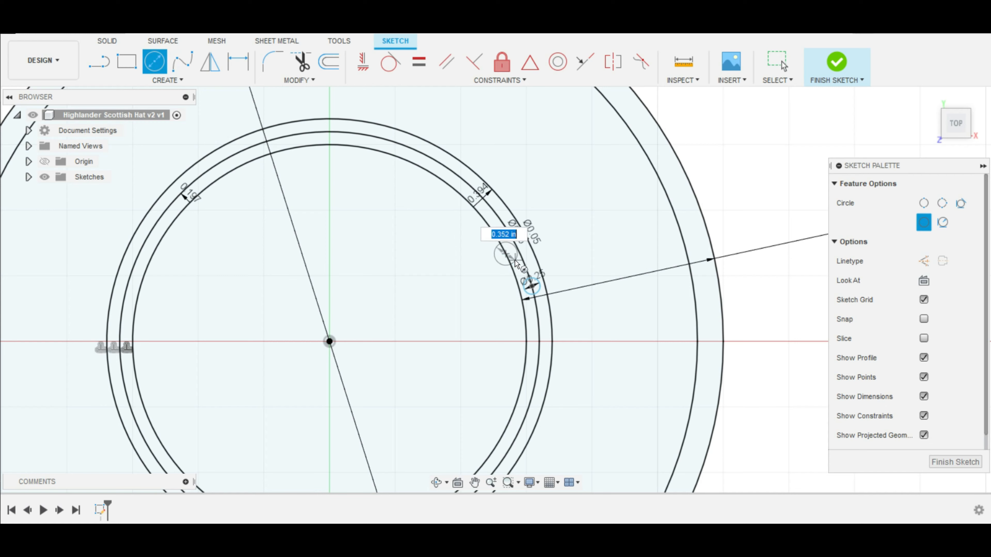
text(0.05)
key(Return)
key(Escape)
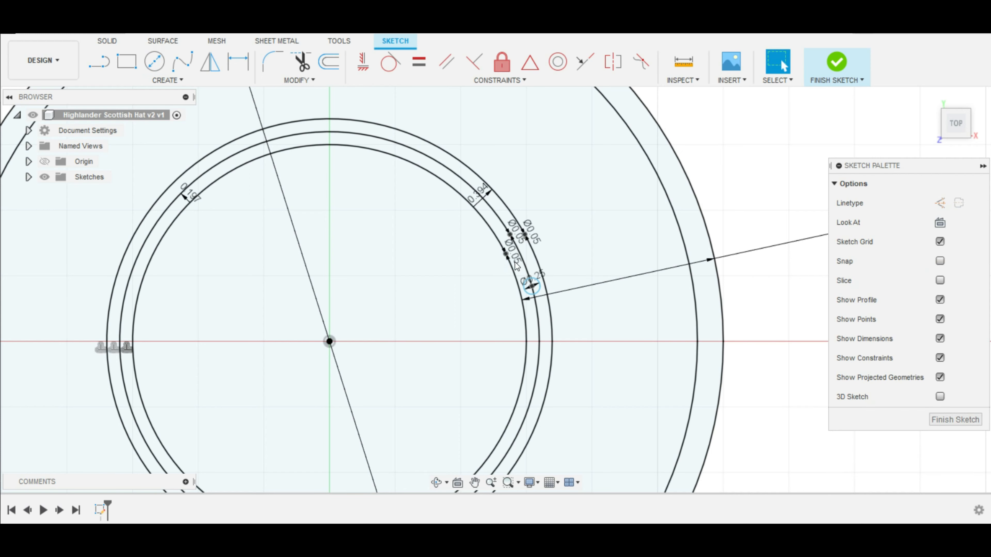
Draw a 0.05 in diameter circle centred on each of the two outer edge circles of the hat.
click(154, 61)
click(679, 228)
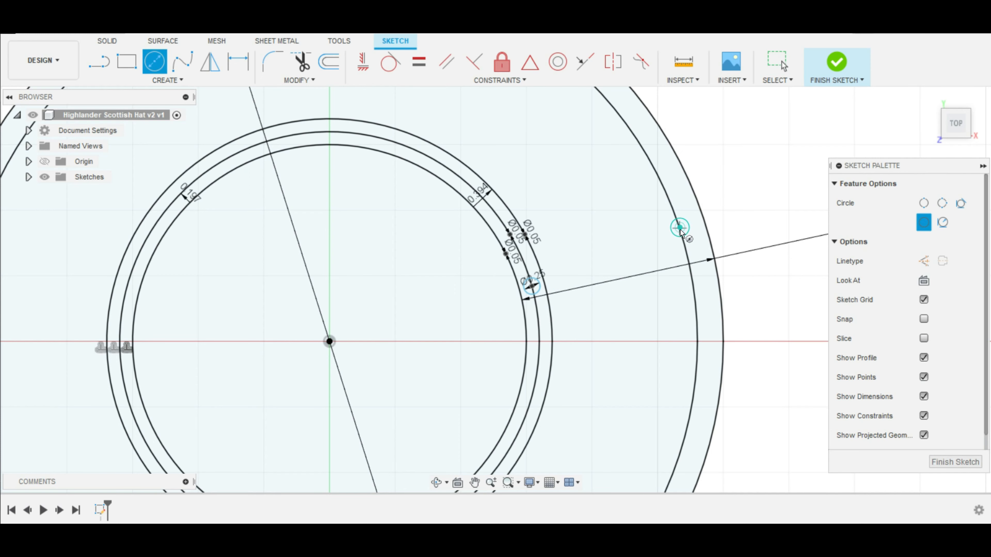
text(0.05)
key(Return)
key(Escape)
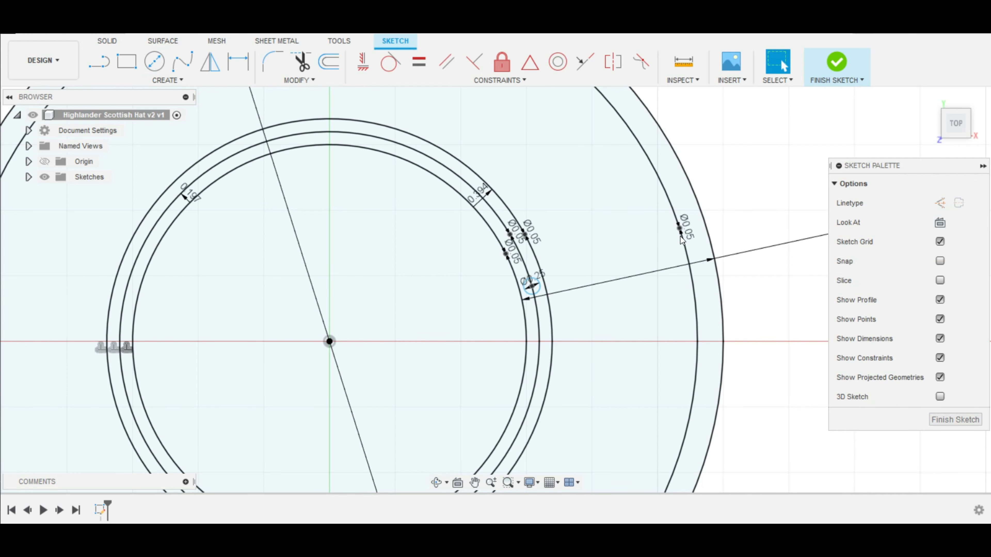
click(154, 61)
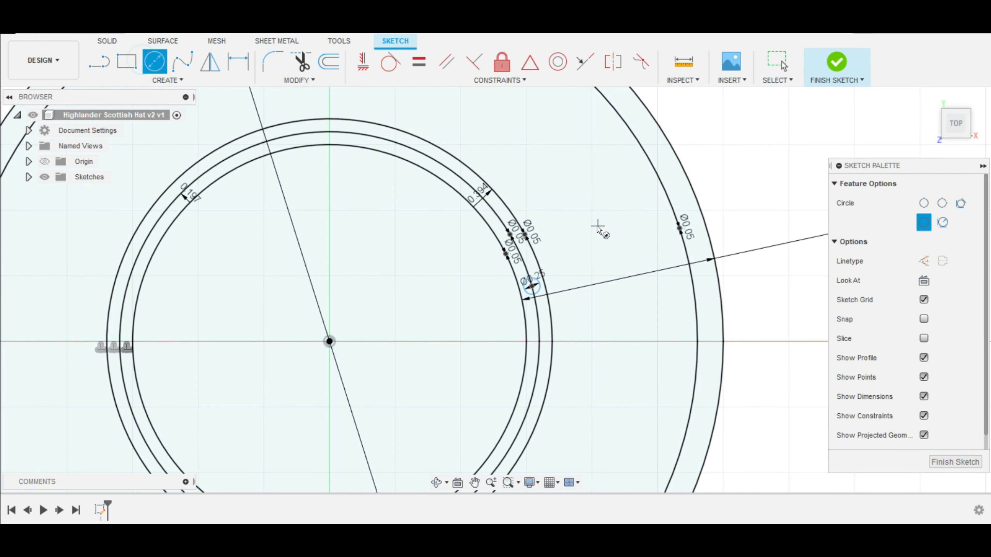
click(710, 233)
text(0.05)
key(Return)
key(Escape)
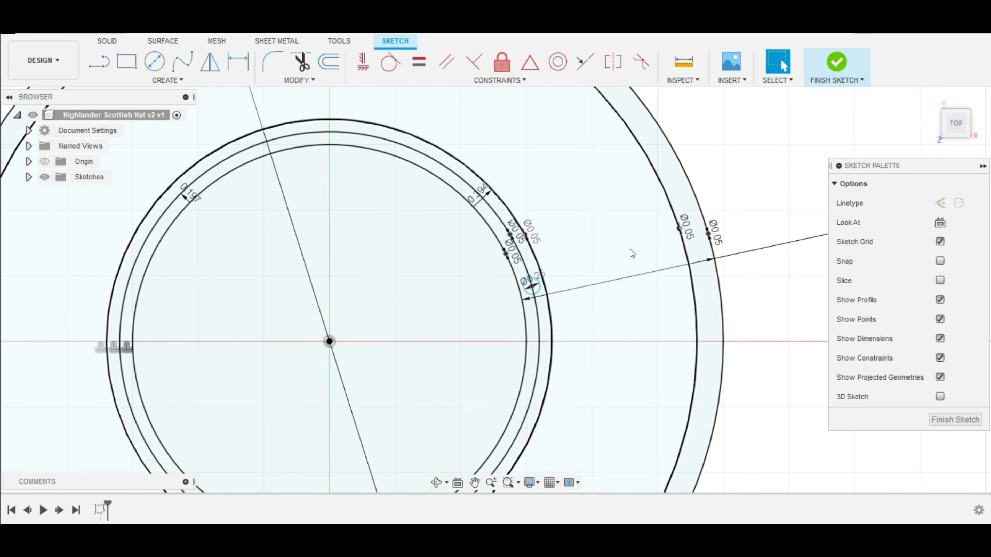
Finish the hat sketch and open the design's parameter list.
scroll(630, 249, up, 3)
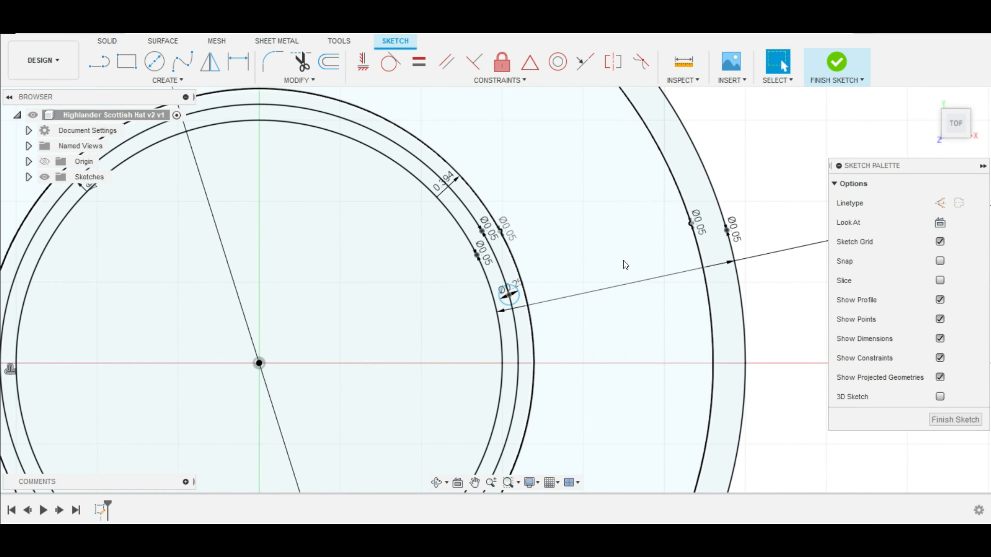
scroll(583, 266, down, 3)
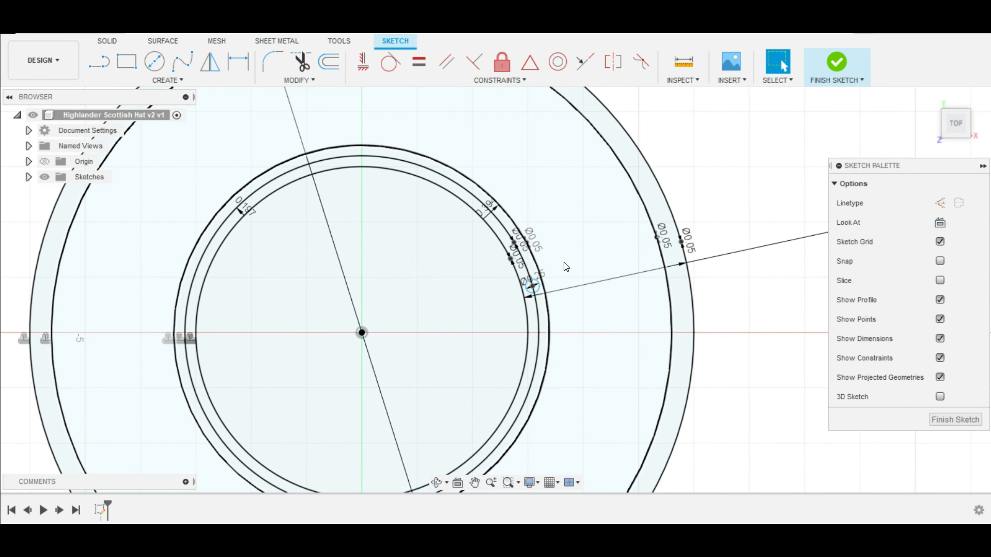
scroll(565, 267, up, 4)
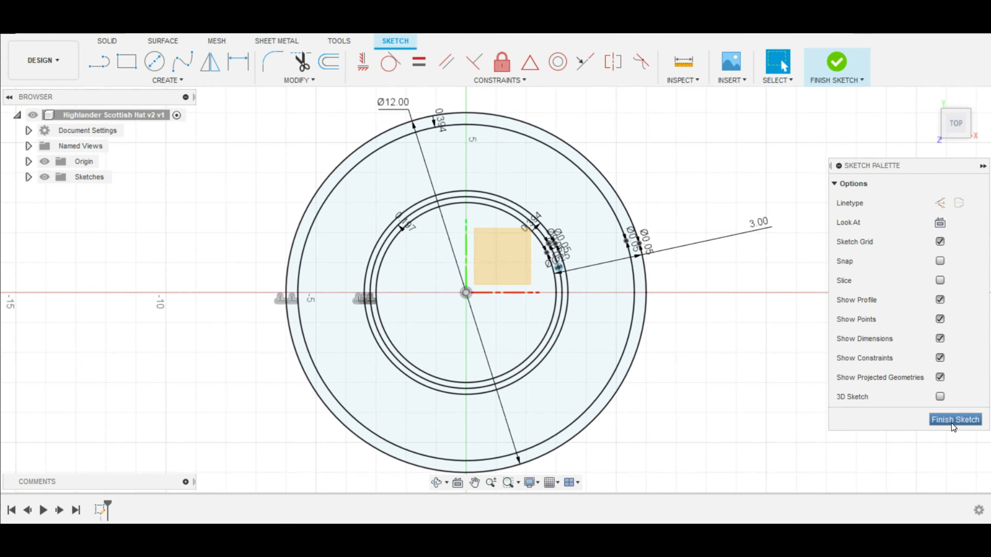
click(951, 420)
click(384, 80)
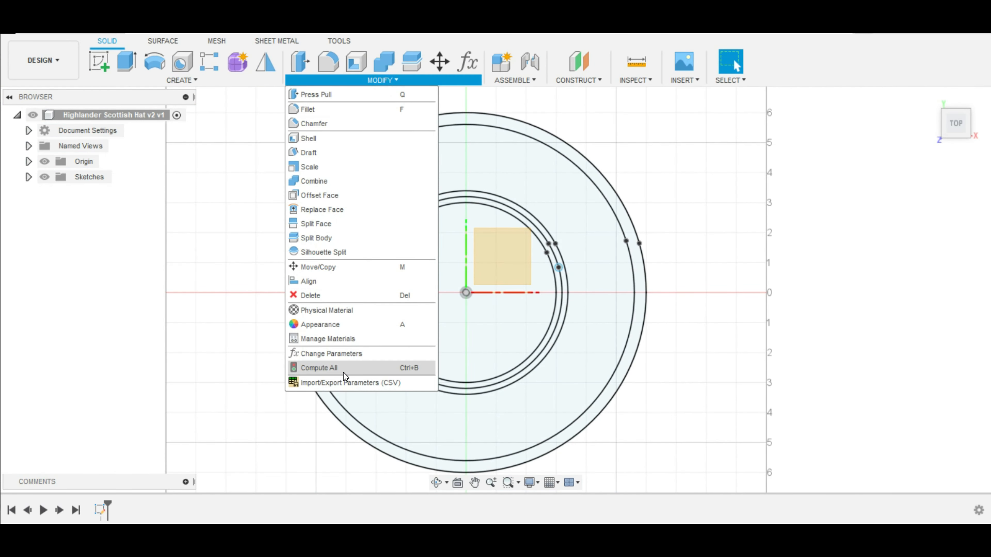
click(337, 354)
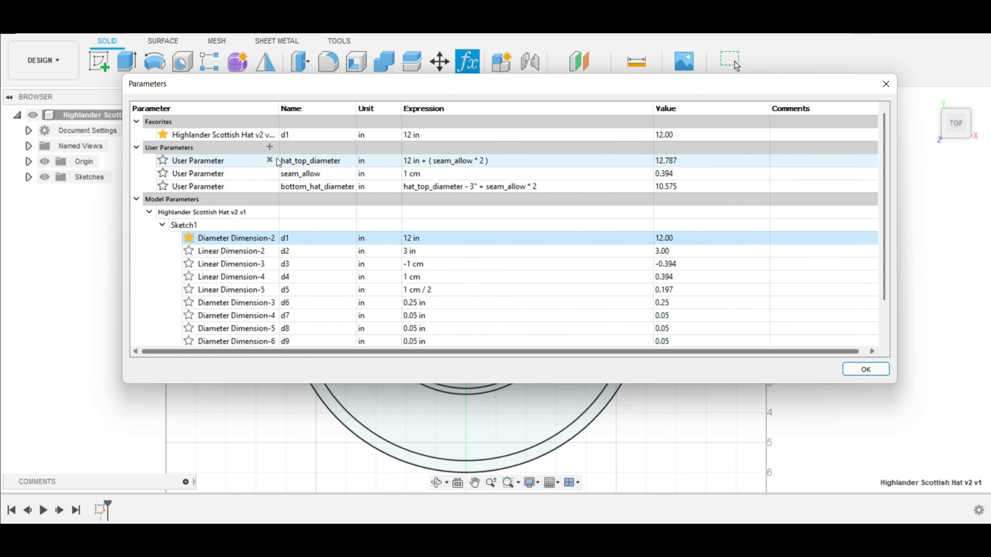
Review the names and expressions of the user parameters hat_top_diameter, seam_allow and bottom_hat_diameter, and close the parameter list.
click(297, 160)
click(443, 162)
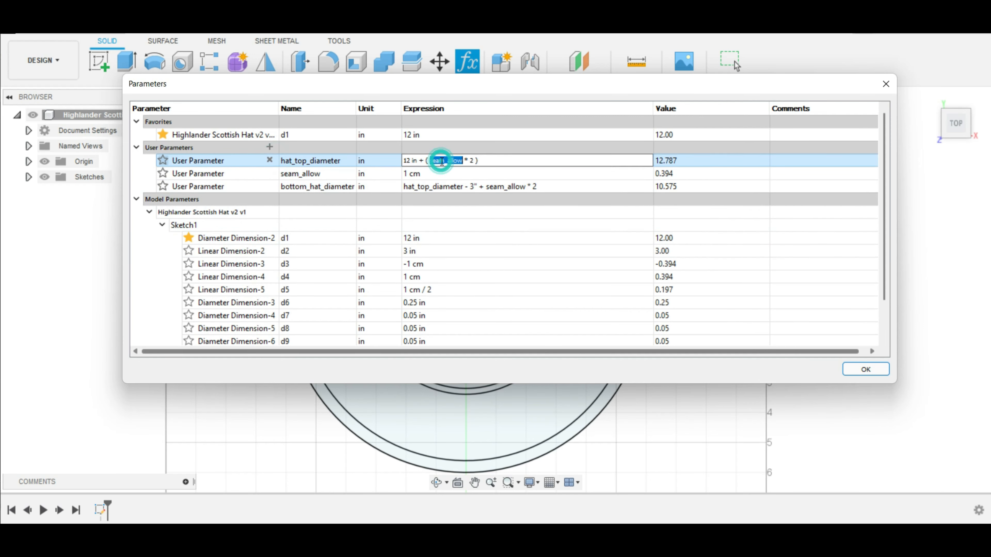
click(442, 187)
click(424, 174)
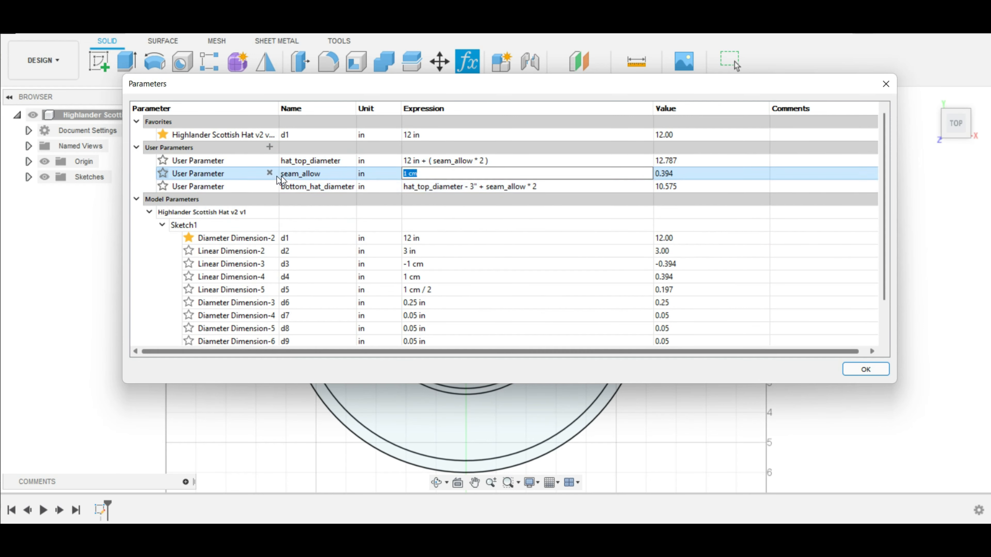
click(292, 173)
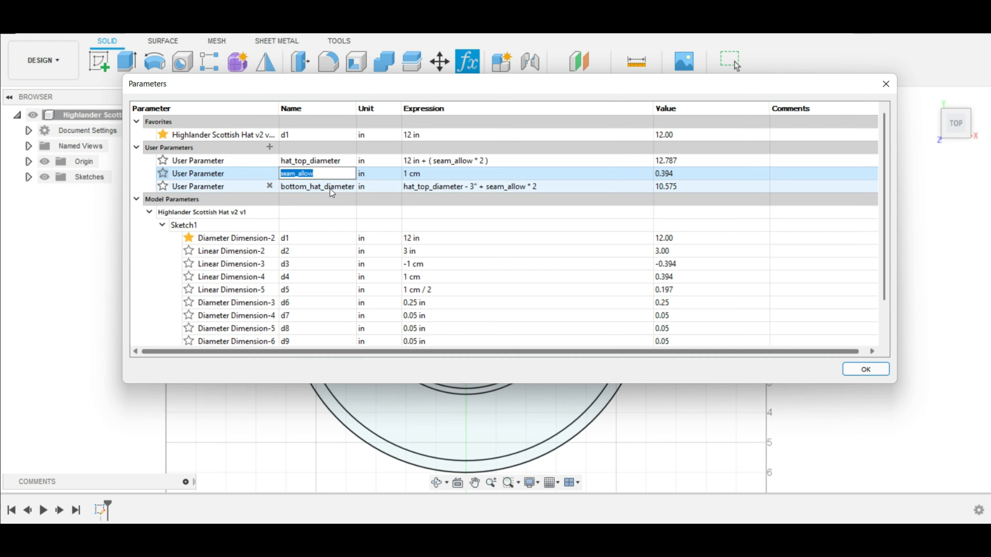
click(308, 186)
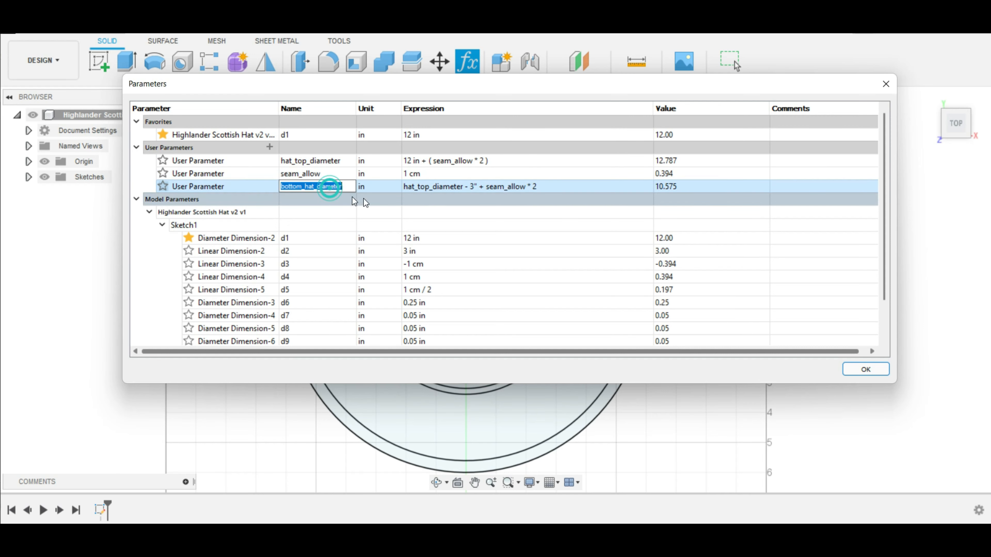
click(868, 370)
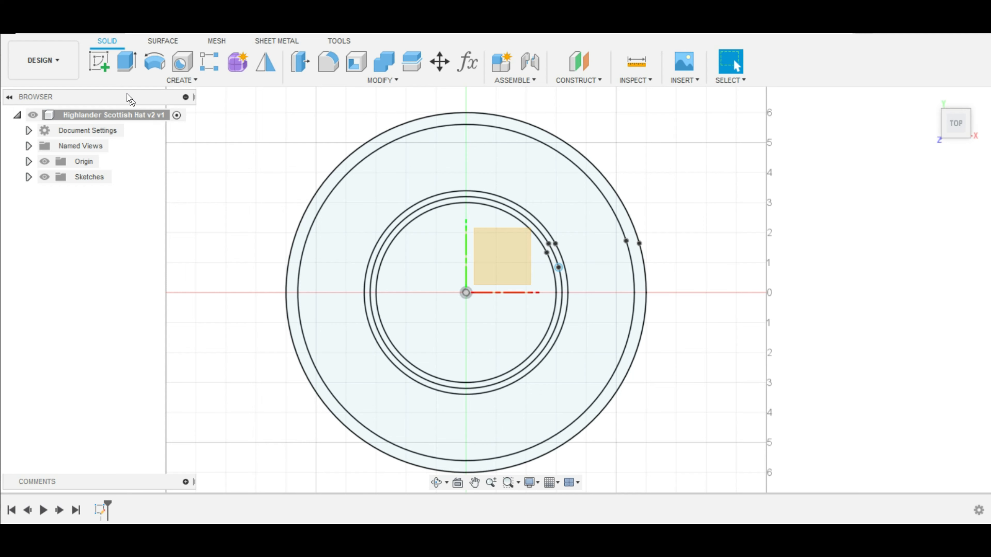
Edit the hat sketch so that the 12 in circle's diameter is driven by the parameter hat_top_diameter, and finish the sketch.
click(100, 508)
right_click(100, 508)
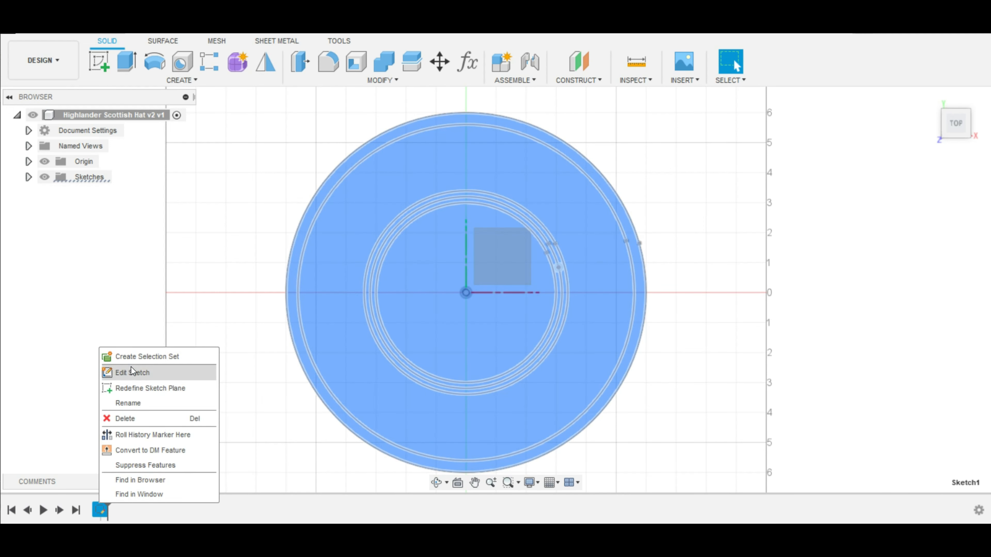
click(125, 373)
scroll(491, 185, up, 2)
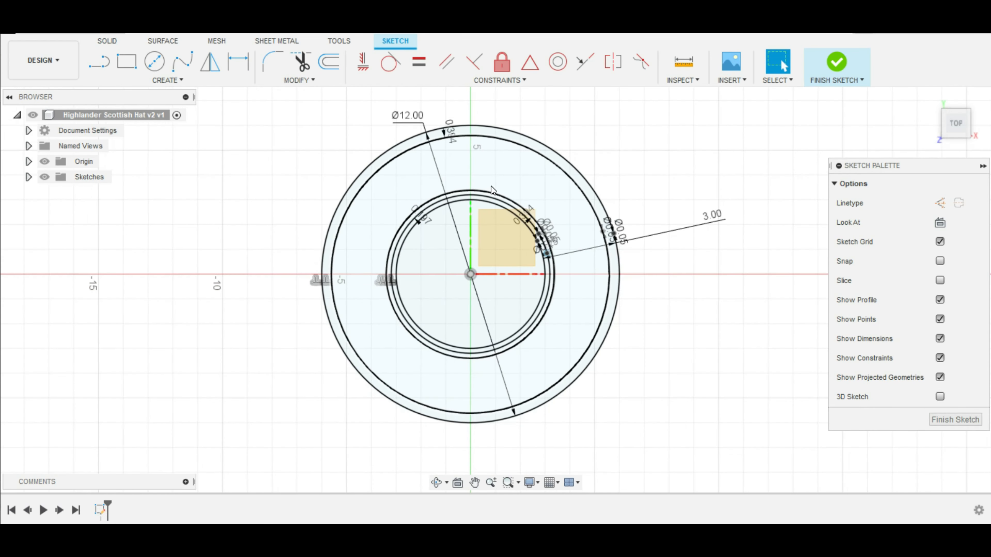
double_click(411, 113)
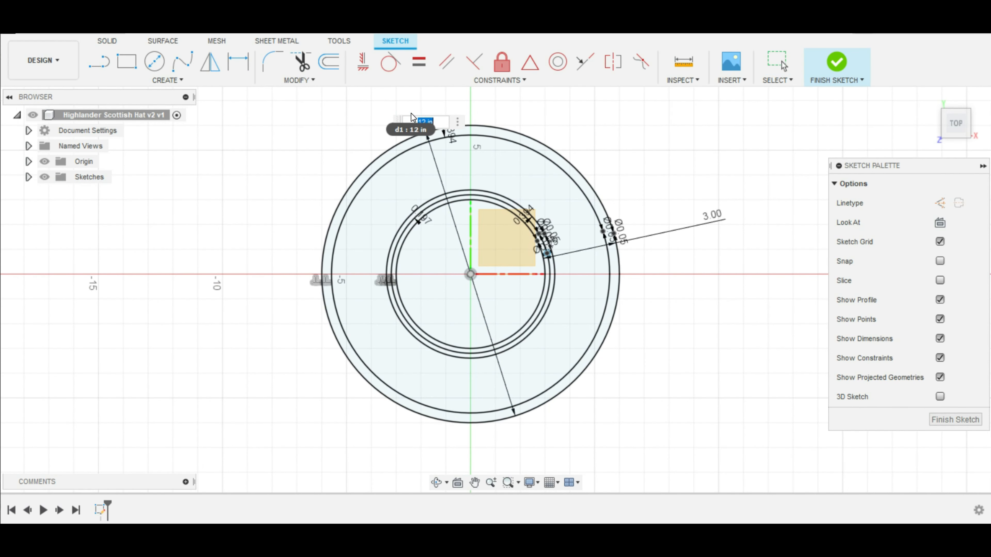
text(o)
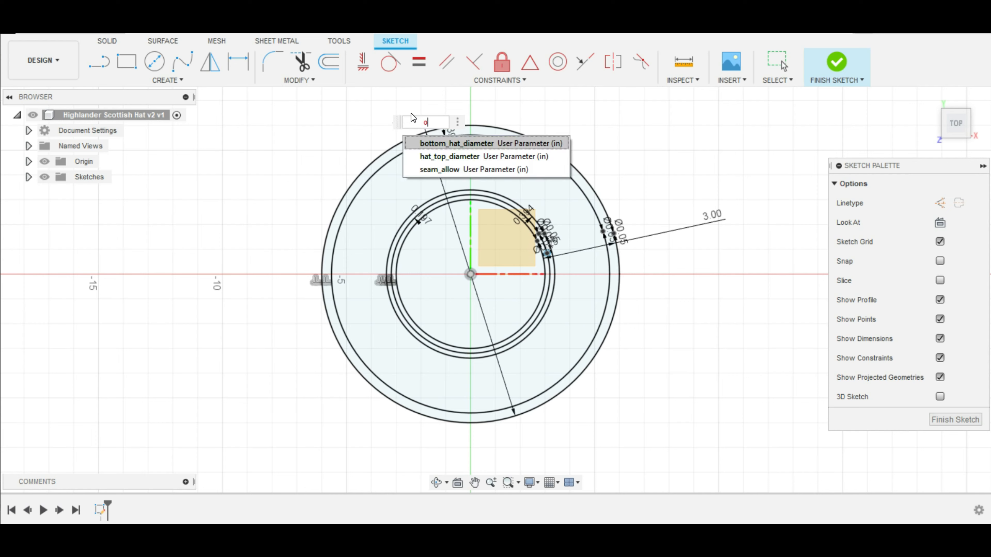
key(Down)
key(Return)
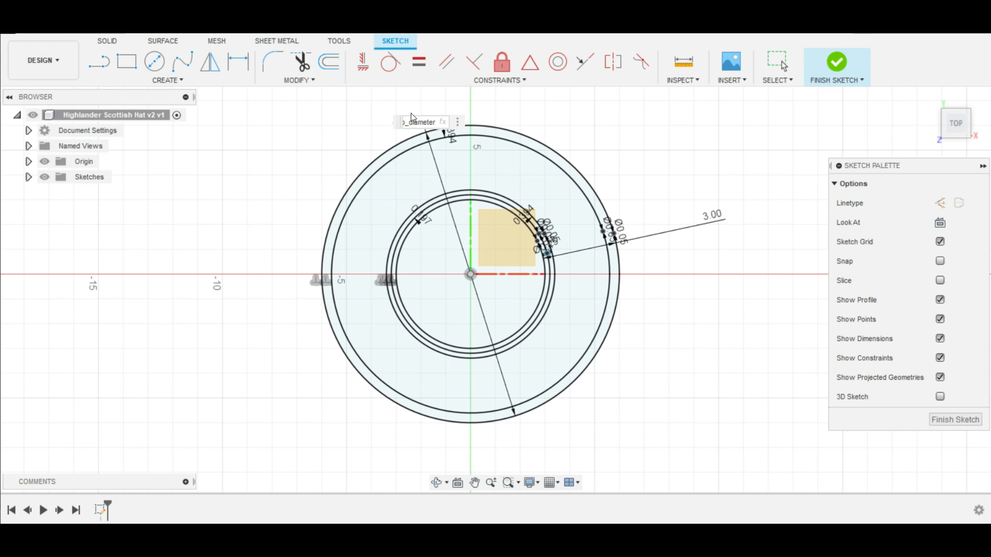
key(Return)
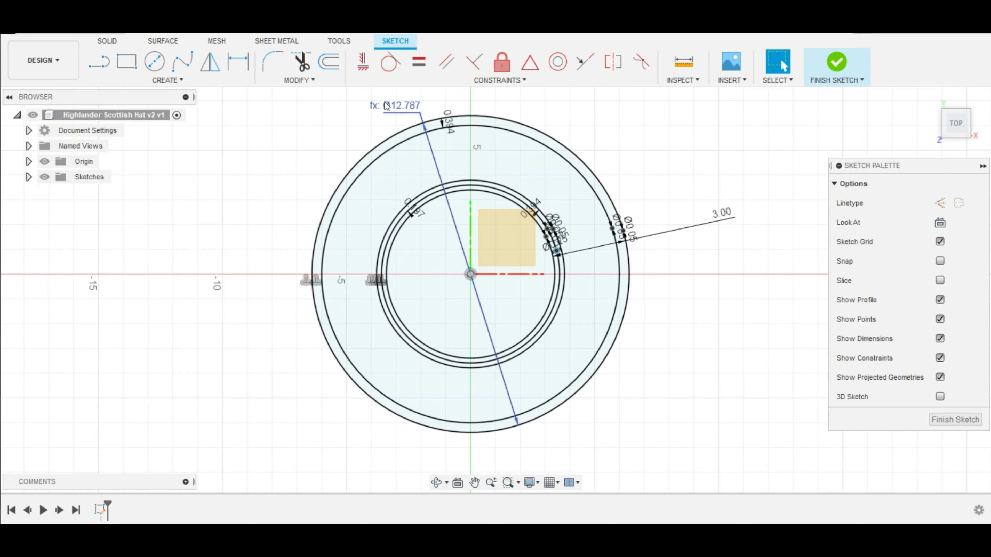
scroll(614, 265, up, 3)
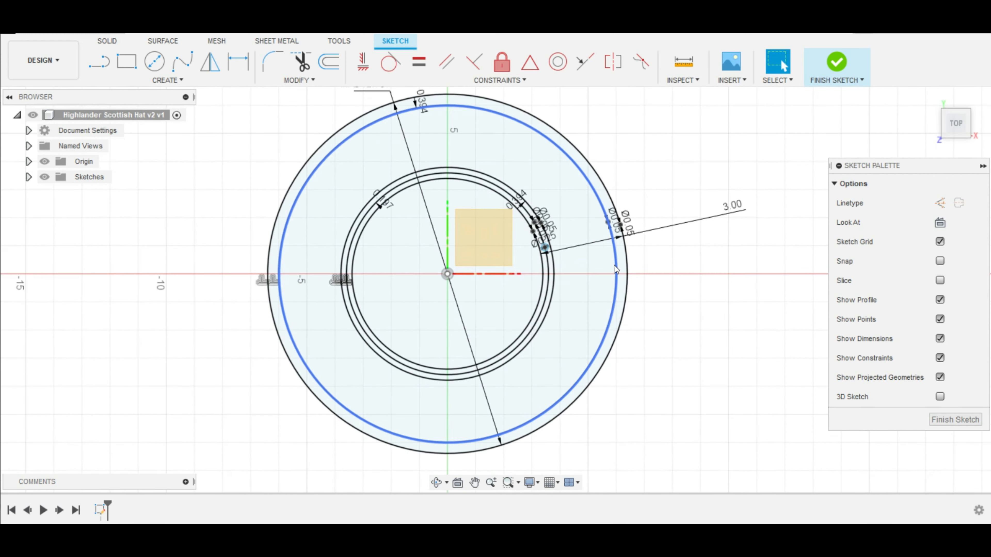
scroll(615, 265, up, 1)
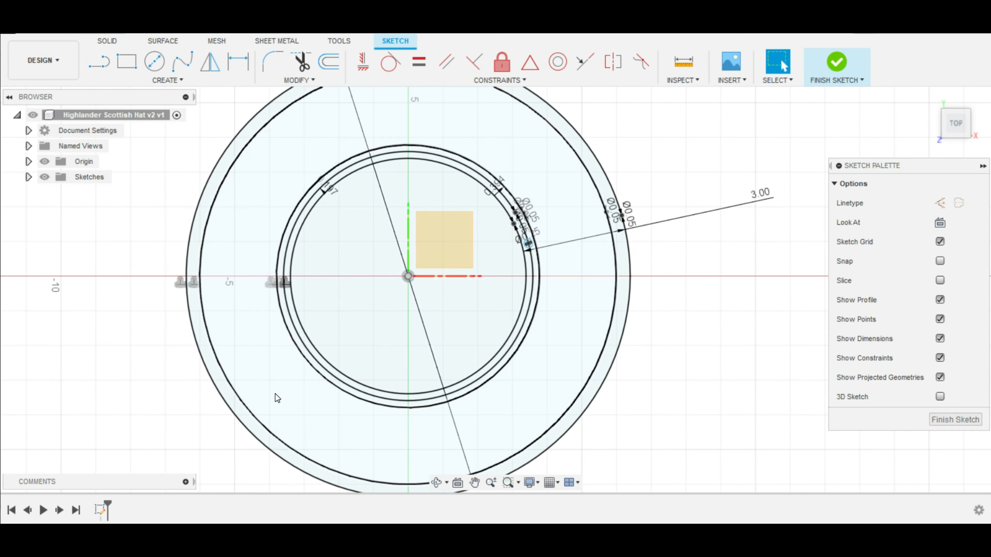
scroll(361, 262, down, 1)
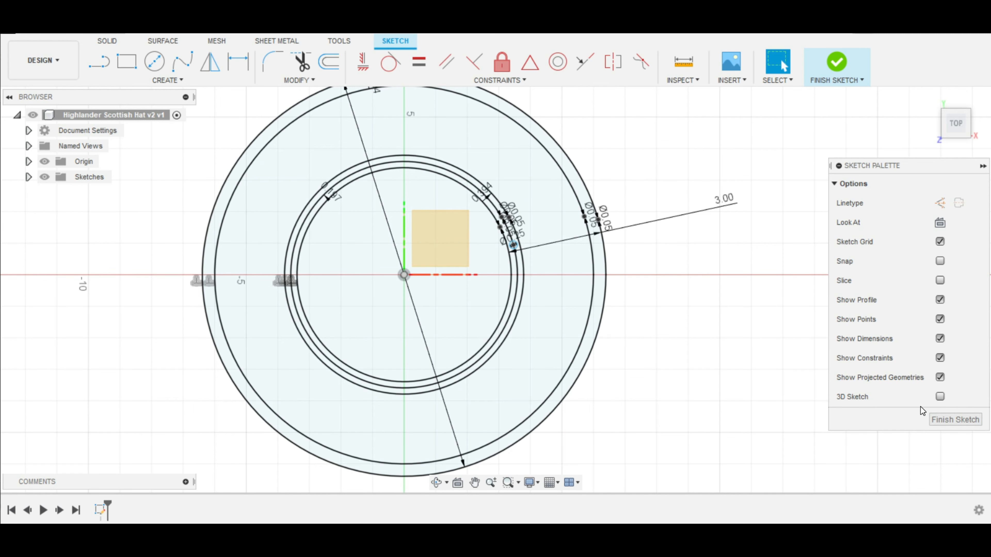
click(939, 417)
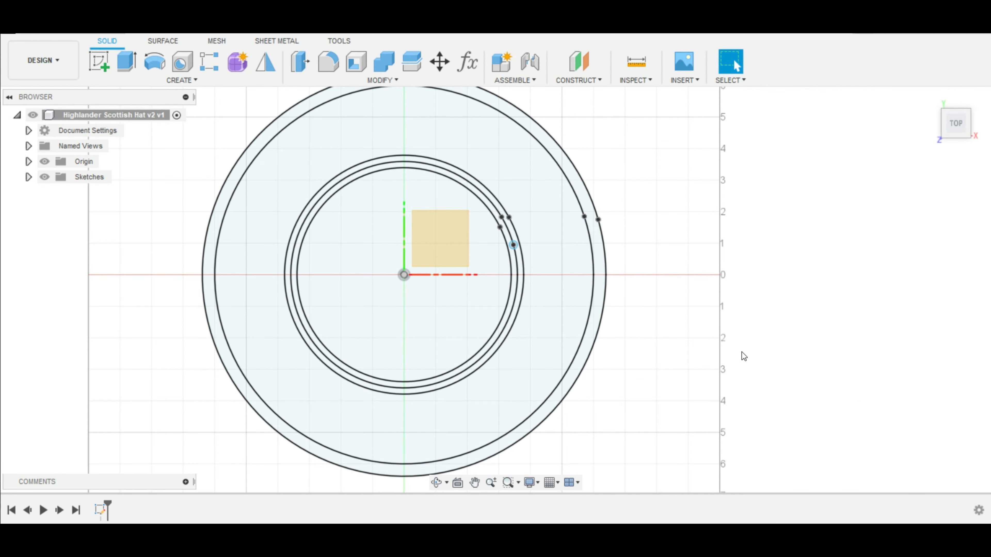
Extrude the four ring profiles and the central disc of the hat by 0.05 in as a new body.
key(e)
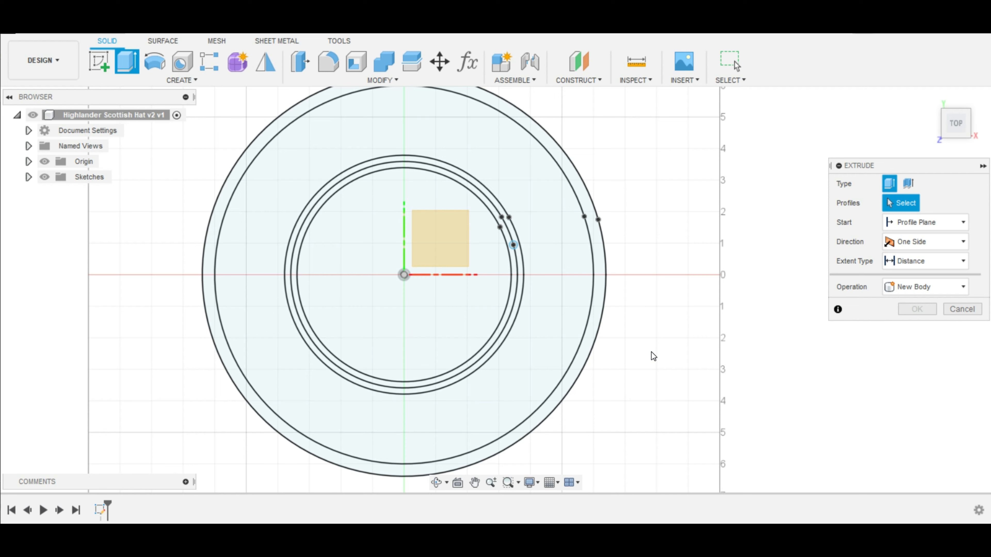
click(598, 302)
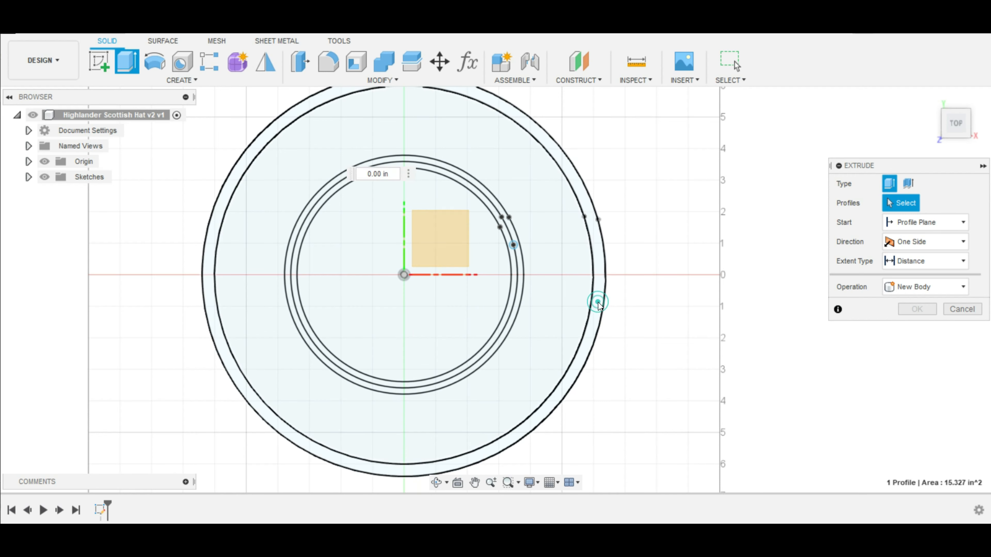
click(576, 296)
click(522, 287)
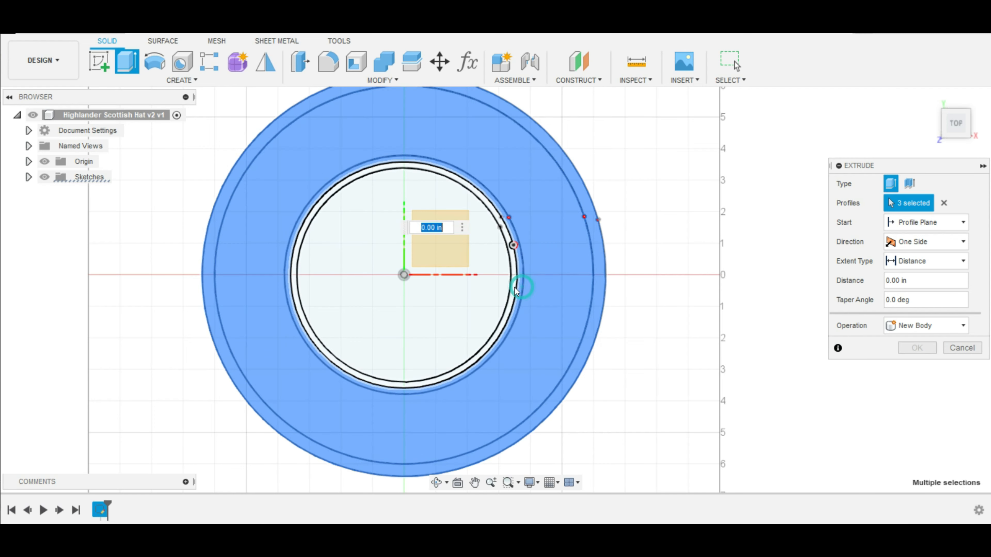
click(514, 287)
click(499, 287)
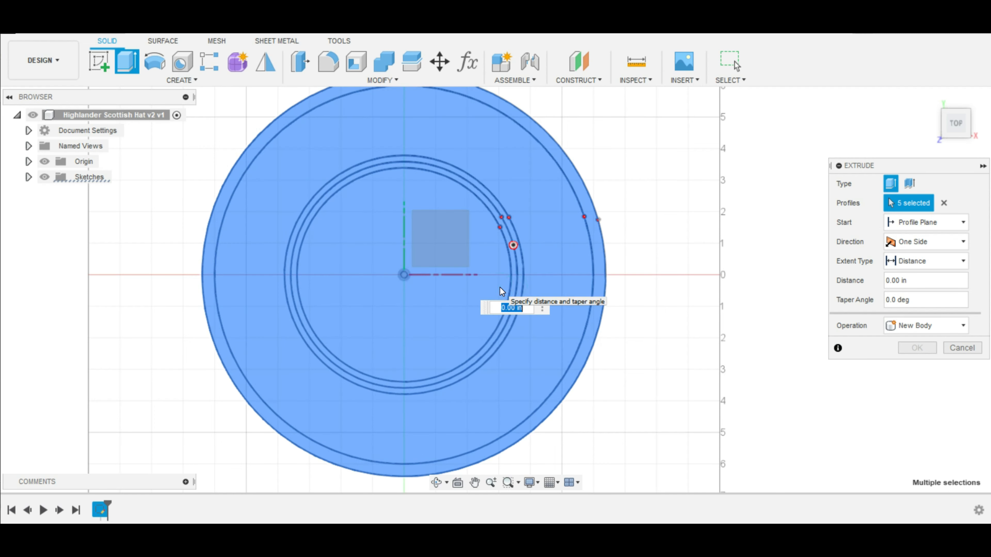
text(.05)
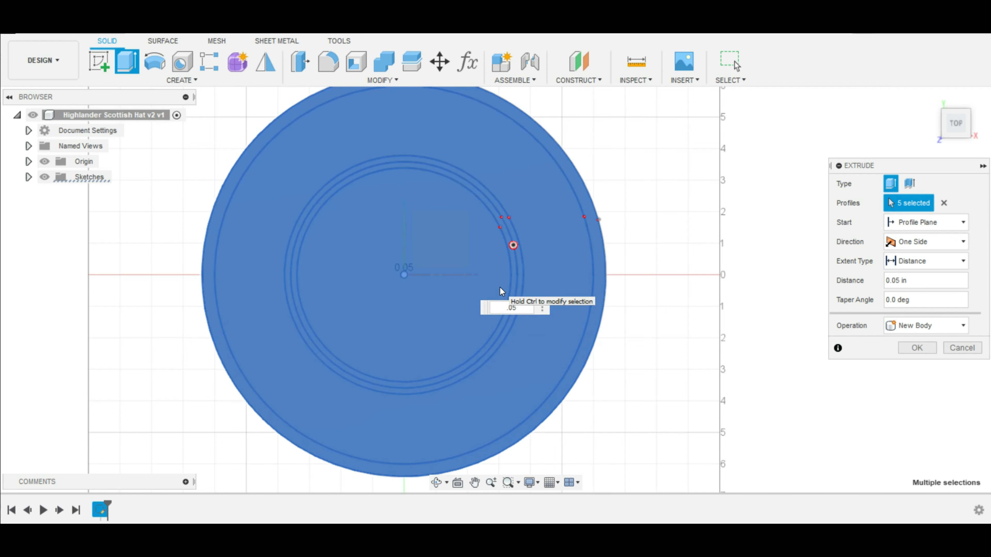
key(Return)
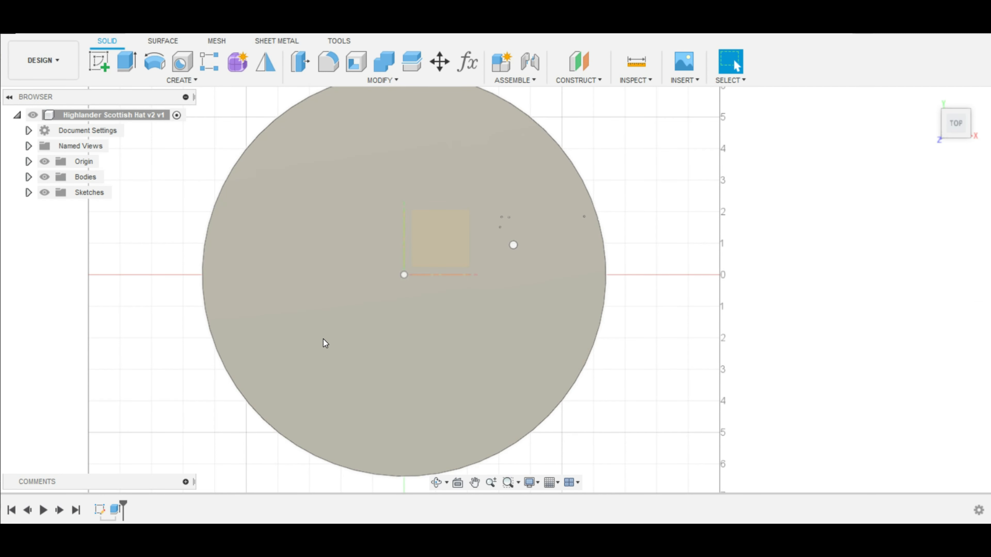
Inspect the extruded disc around the small circles and undo the extrusion.
scroll(394, 258, down, 2)
scroll(410, 273, up, 5)
scroll(424, 285, down, 3)
scroll(424, 285, down, 1)
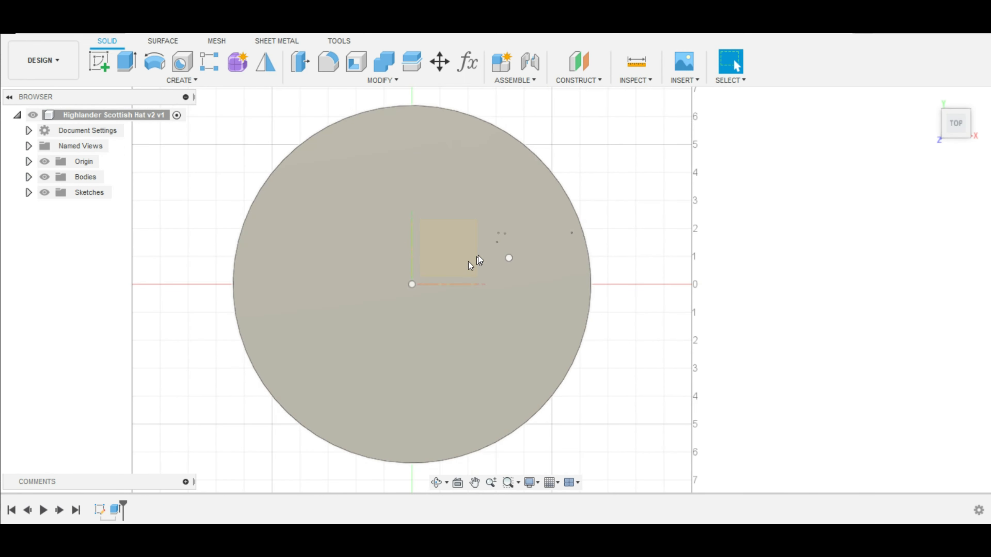
scroll(518, 234, up, 3)
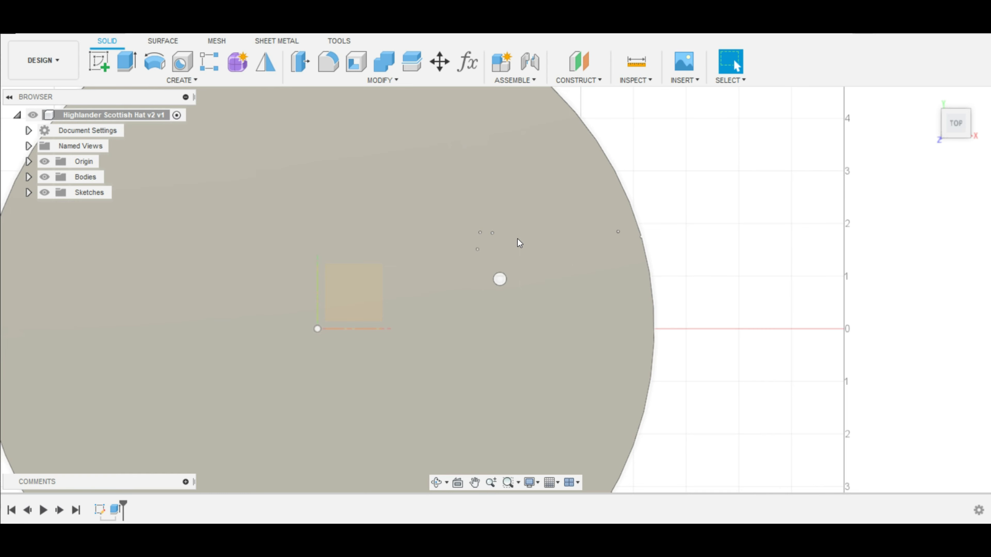
scroll(518, 239, down, 3)
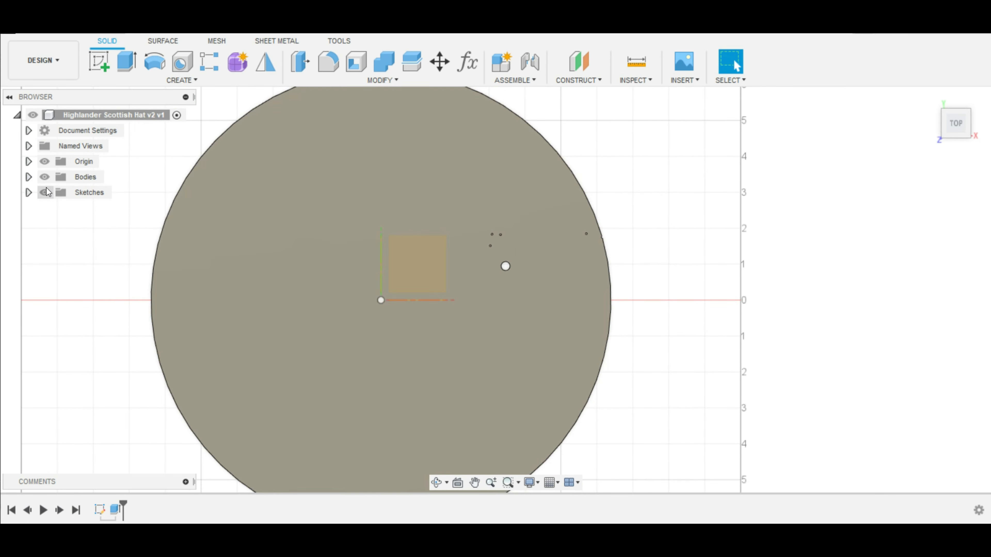
click(65, 25)
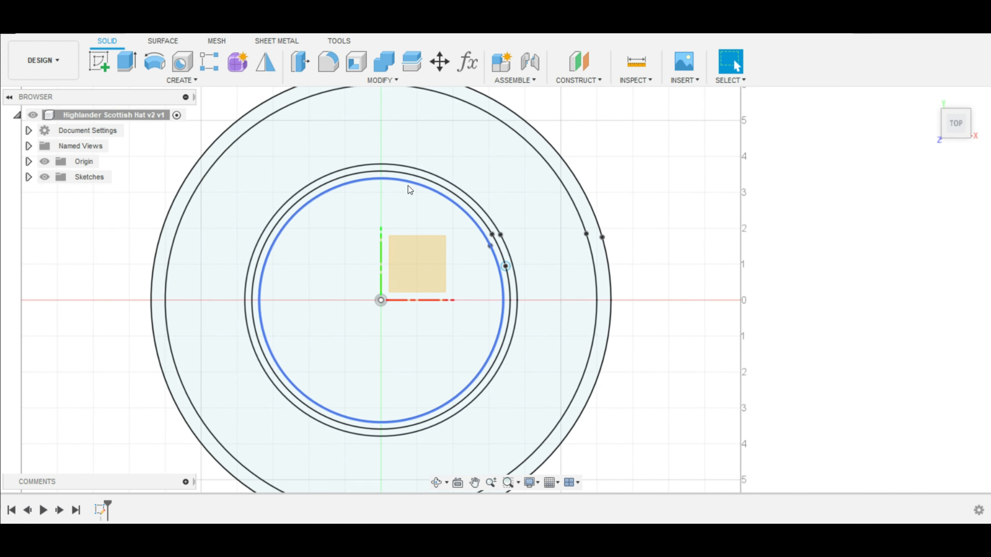
Extrude all profiles of the hat sketch, including the small circles, by 0.05 in as a new body.
key(e)
scroll(400, 283, up, 1)
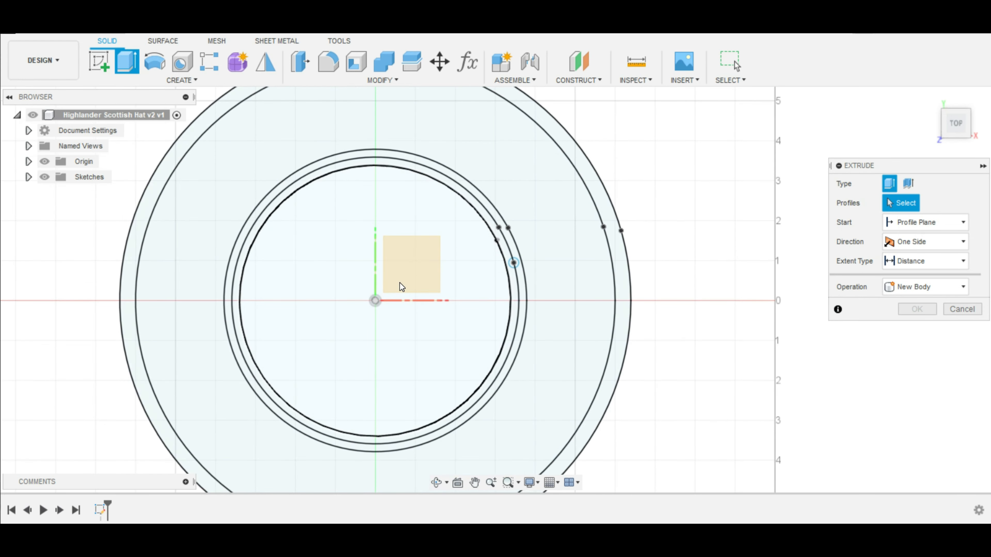
scroll(400, 282, down, 3)
drag(235, 149, 584, 464)
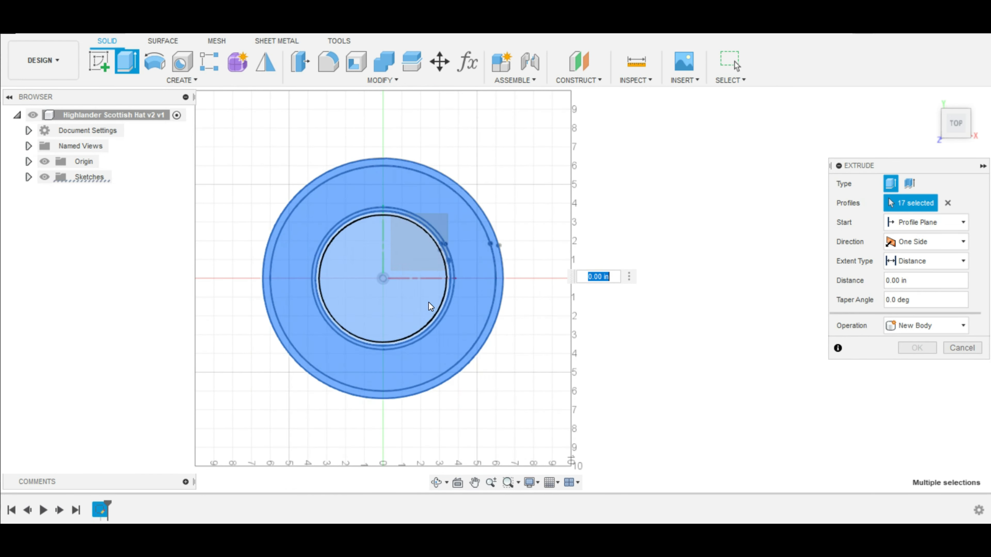
scroll(458, 263, up, 8)
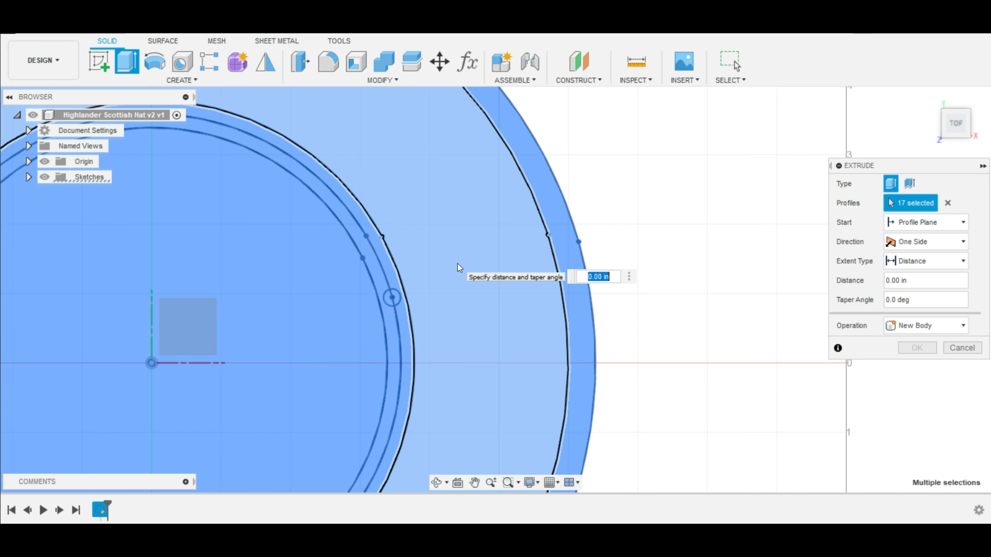
text(.05)
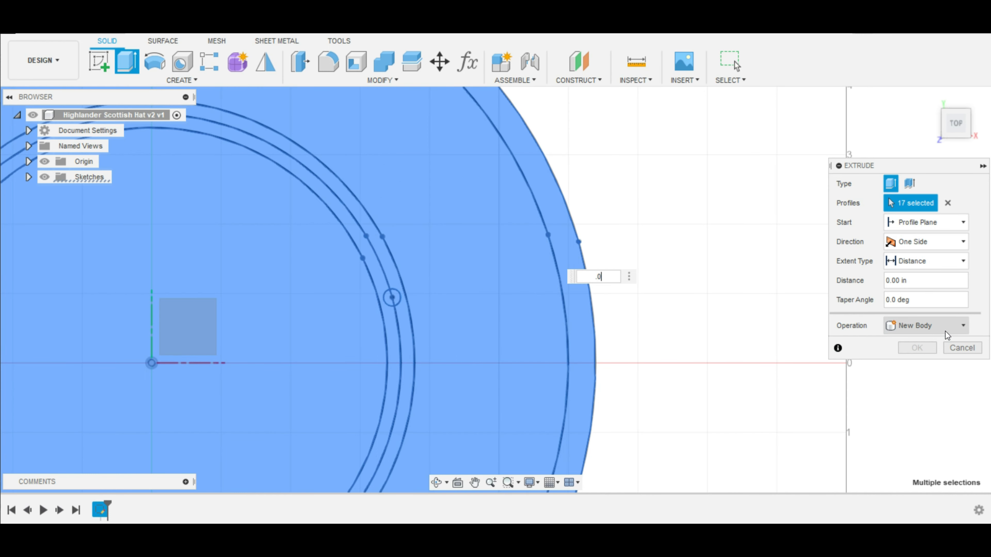
key(Return)
Examine the small circle on the extruded body's outer edge and undo that extrusion.
scroll(894, 341, down, 2)
scroll(542, 256, up, 8)
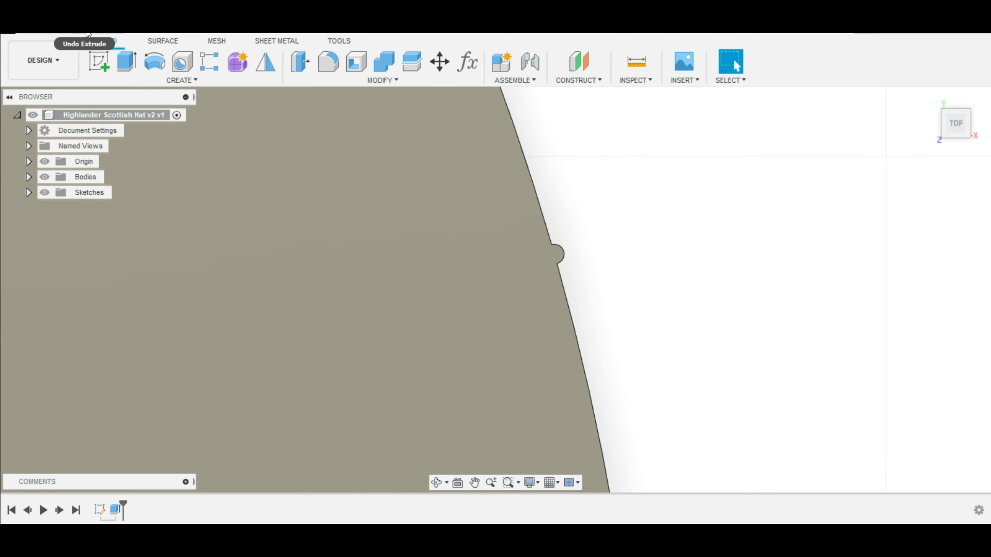
click(88, 35)
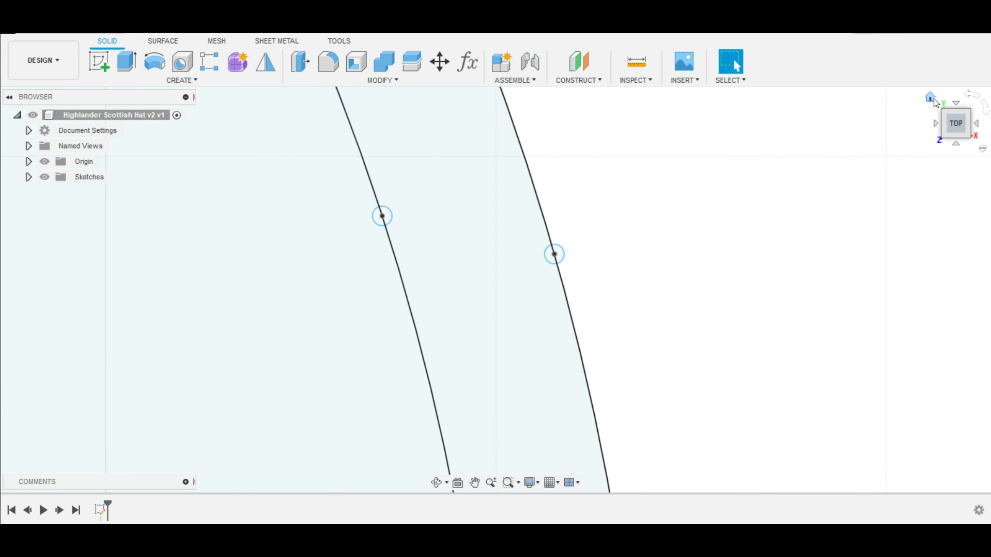
Look at the hat sketch from above and hide the origin geometry.
click(933, 99)
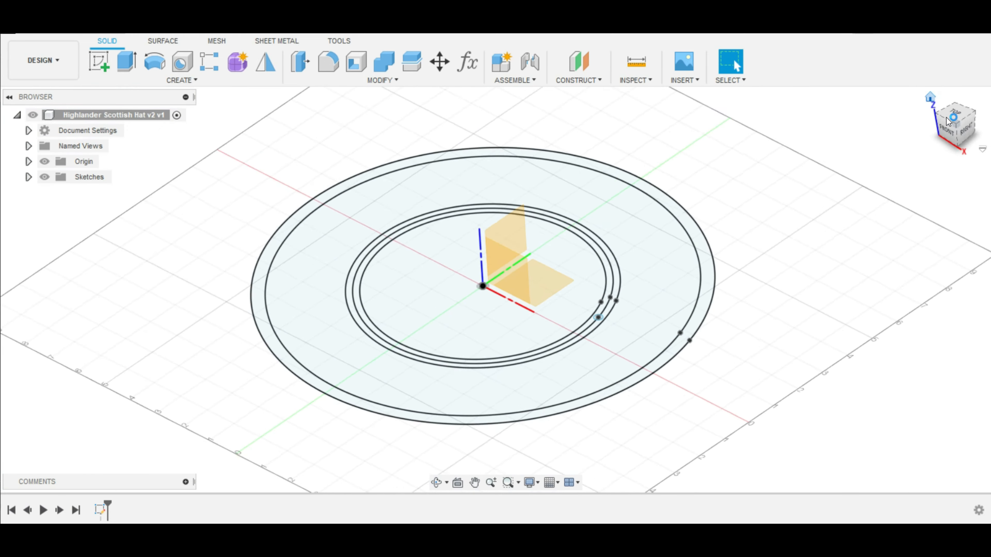
click(963, 119)
click(45, 161)
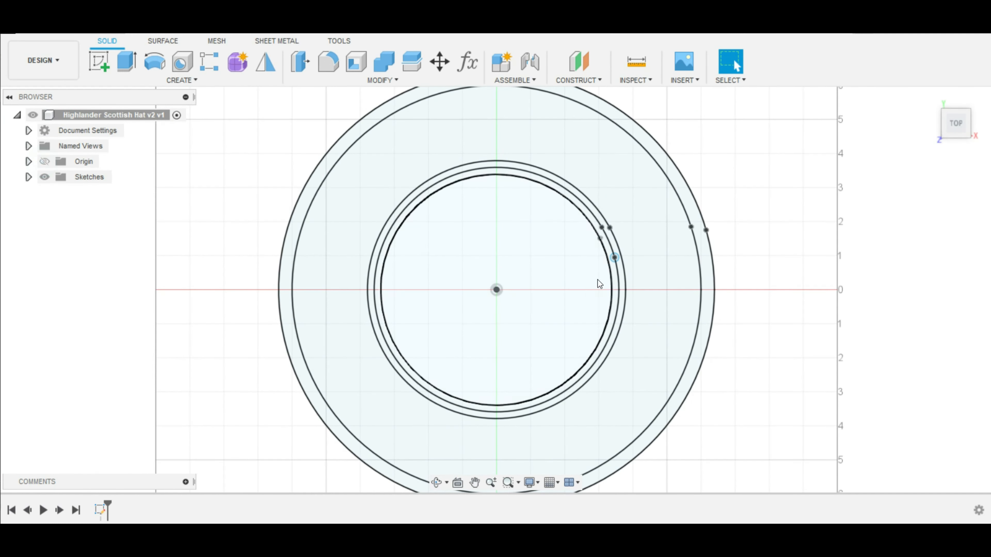
scroll(325, 133, down, 3)
drag(317, 118, 646, 439)
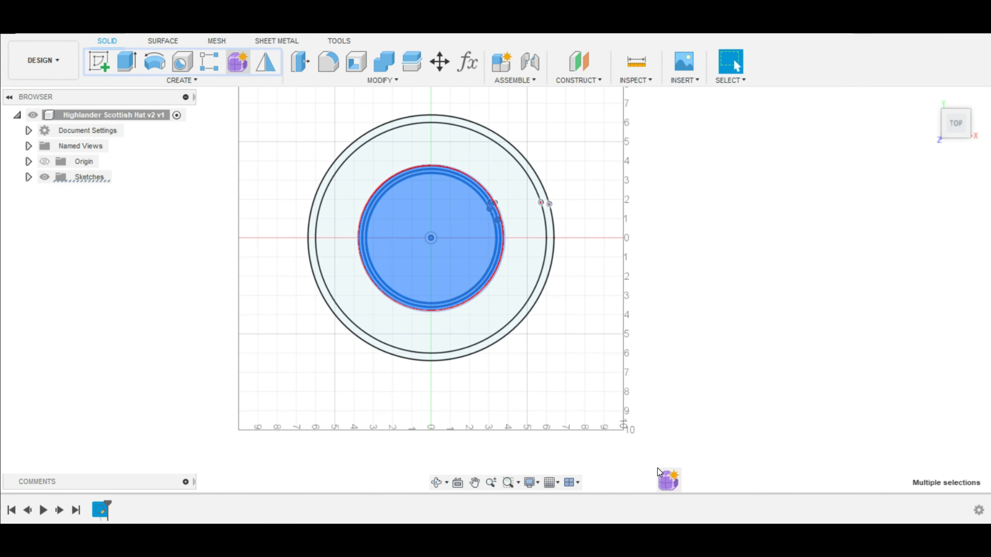
scroll(264, 94, down, 2)
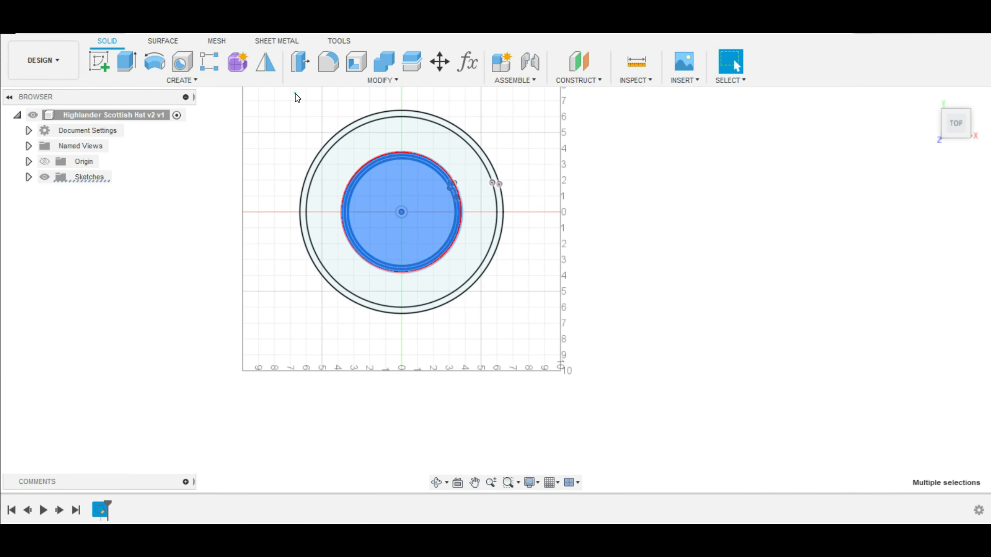
drag(297, 98, 575, 403)
scroll(512, 147, up, 5)
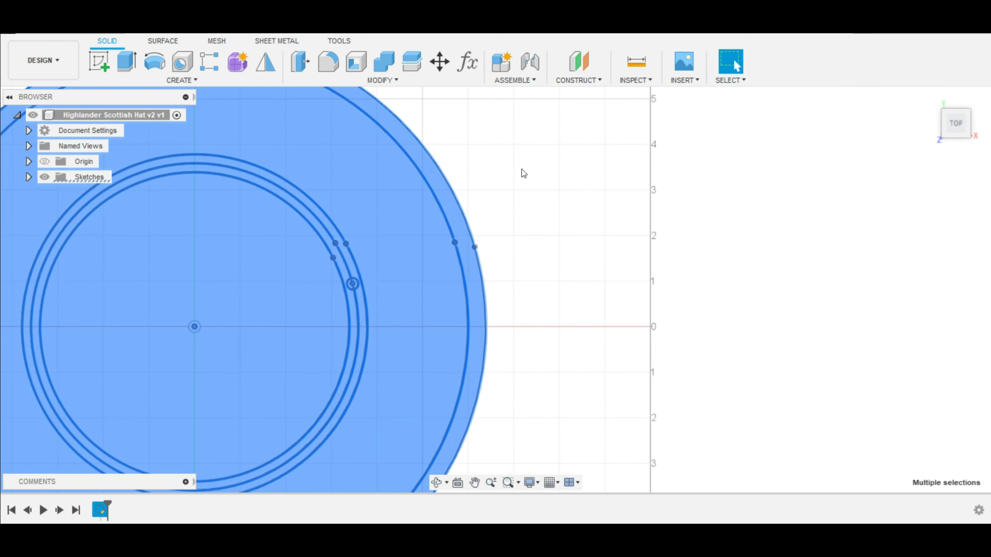
scroll(521, 195, up, 8)
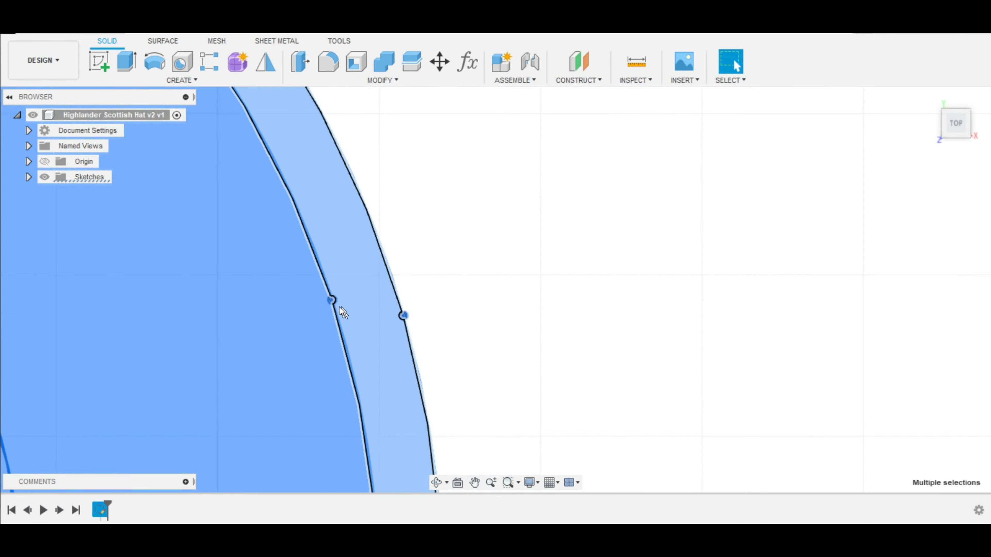
key(e)
scroll(405, 330, up, 3)
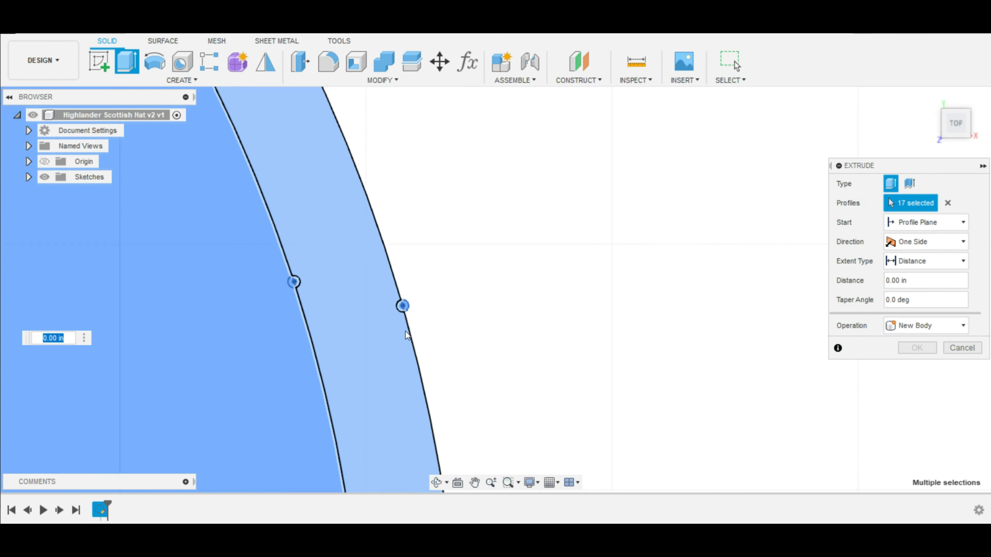
scroll(410, 313, up, 4)
click(400, 281)
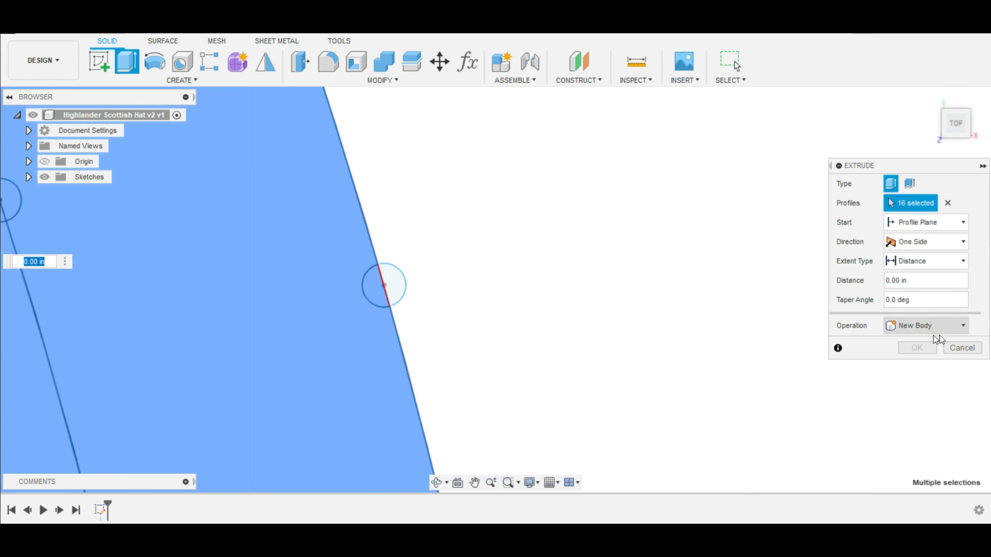
click(930, 323)
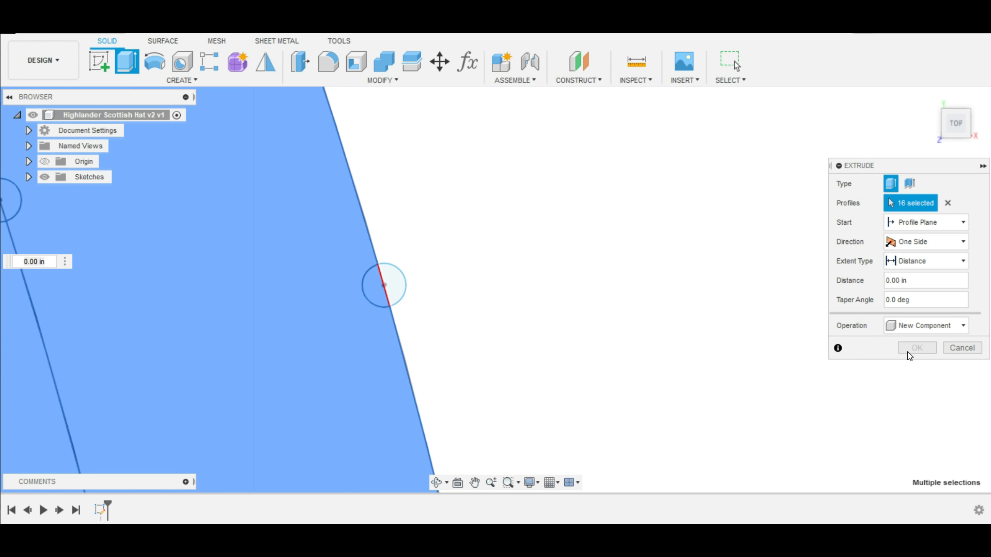
scroll(384, 283, down, 5)
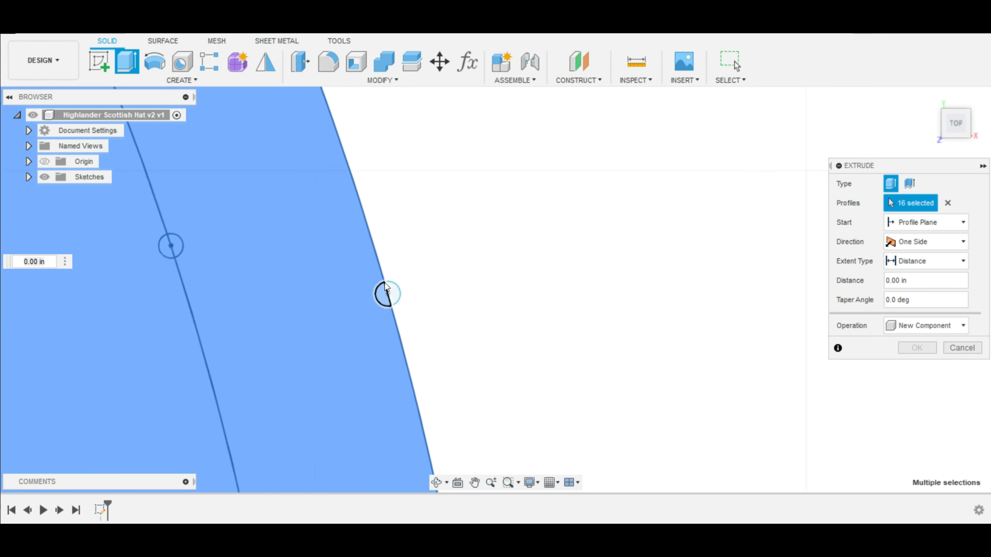
key(Escape)
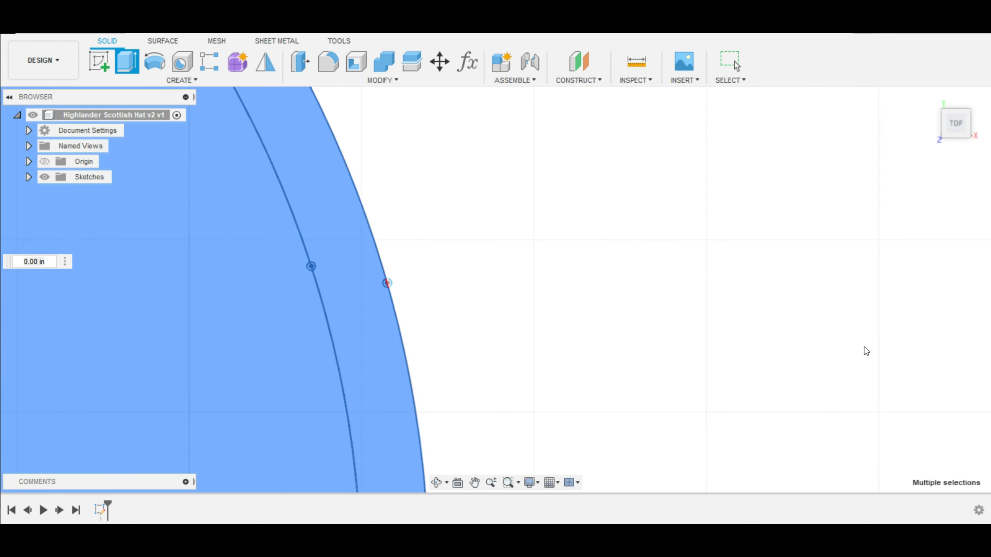
Extrude all hat sketch profiles, except the outer half of the small circle on the outermost edge, by 0.25 in as a new body.
scroll(838, 264, down, 3)
scroll(648, 295, down, 6)
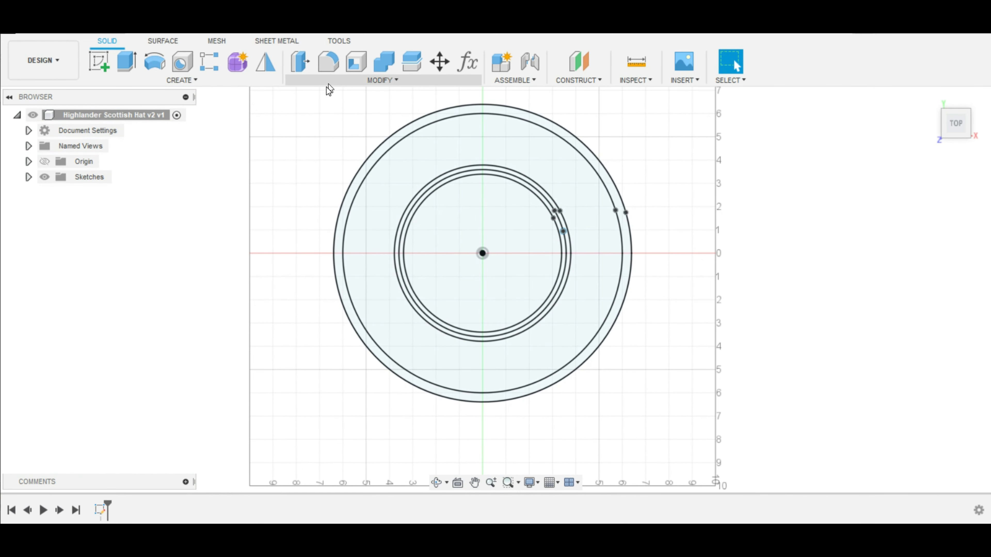
scroll(326, 115, down, 3)
middle_drag(335, 131, 327, 152)
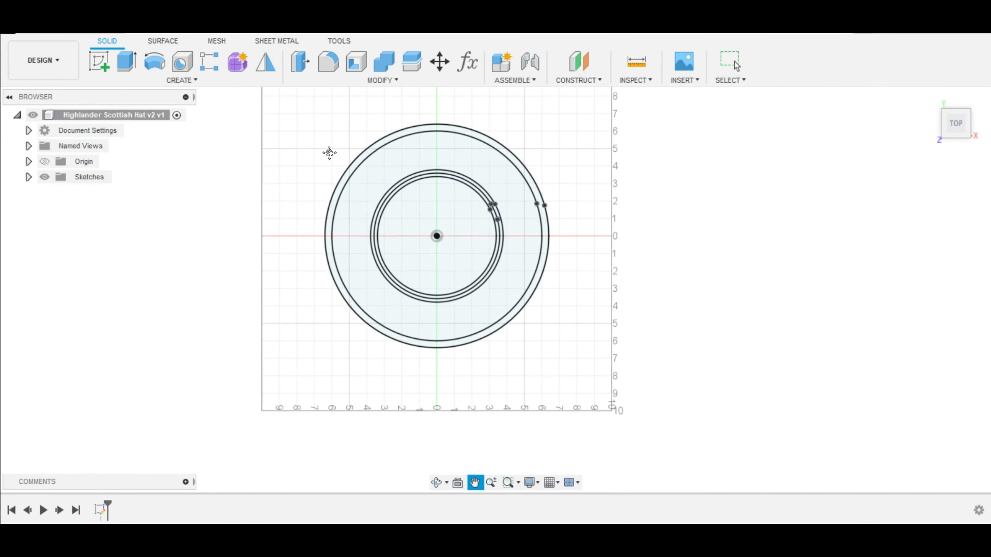
mouse_move(302, 109)
mouse_down()
mouse_move(498, 338)
mouse_move(611, 380)
mouse_up()
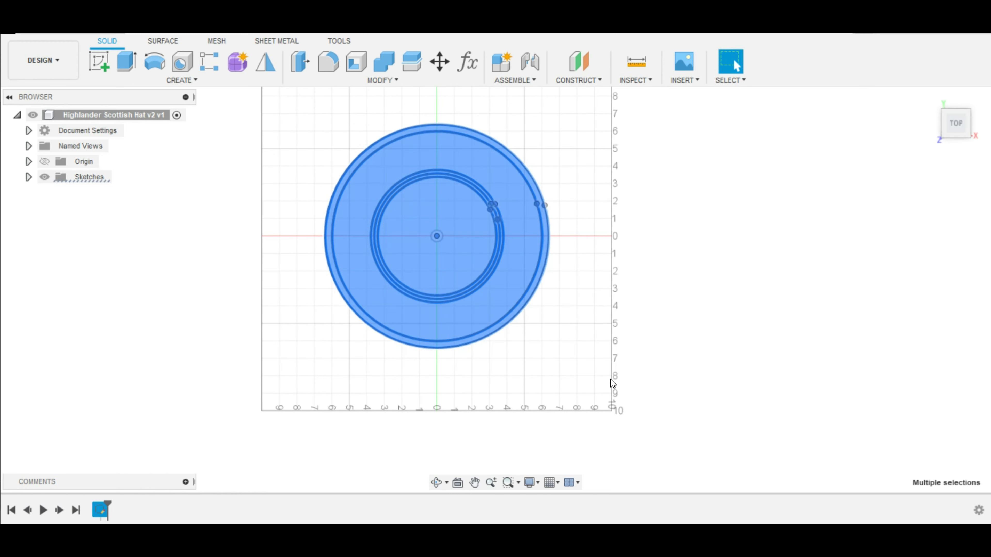
key(e)
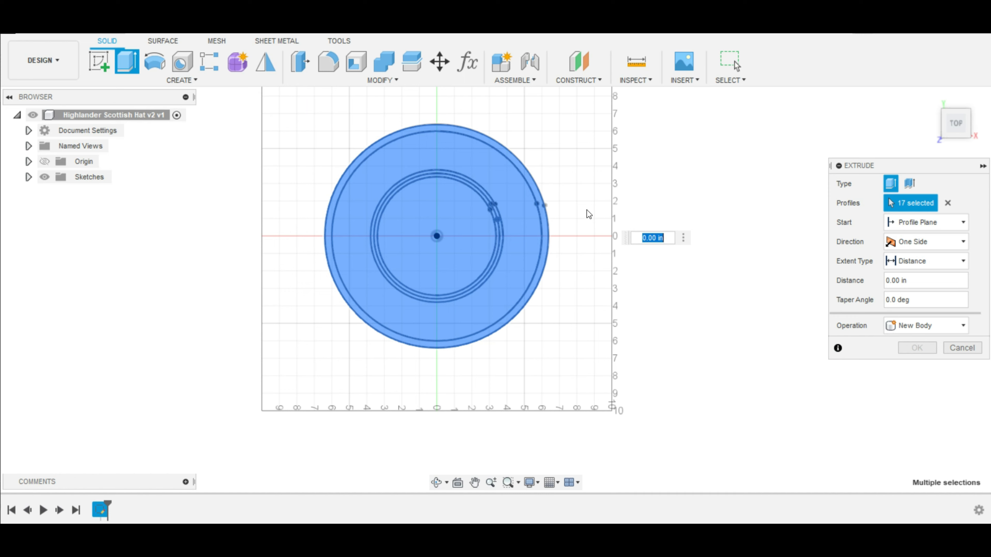
scroll(587, 210, up, 10)
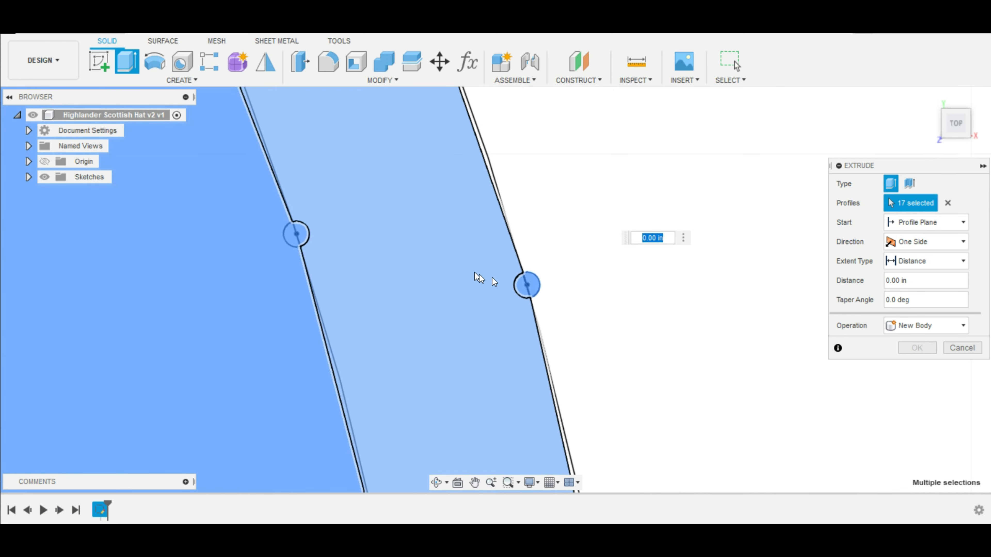
scroll(479, 278, up, 3)
click(552, 289)
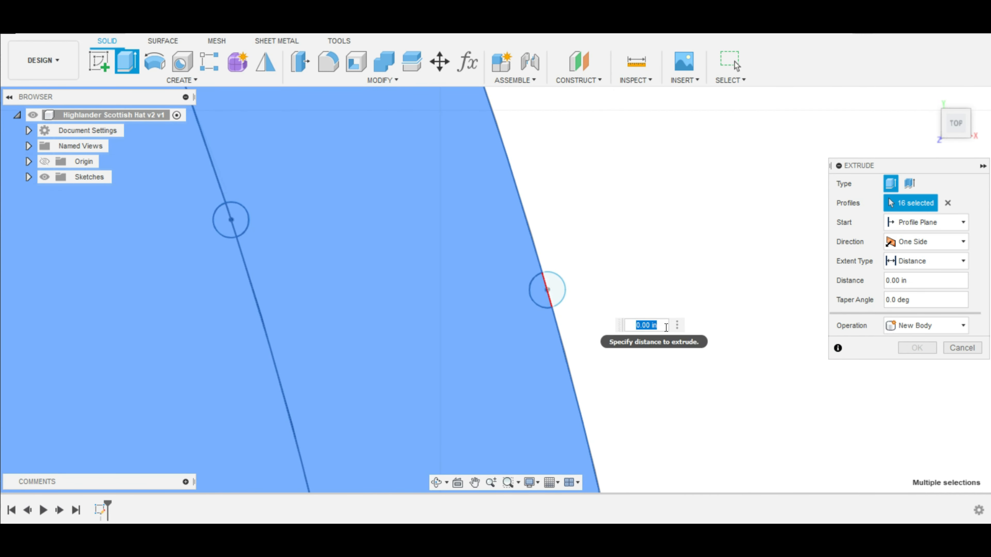
text(.25)
key(Return)
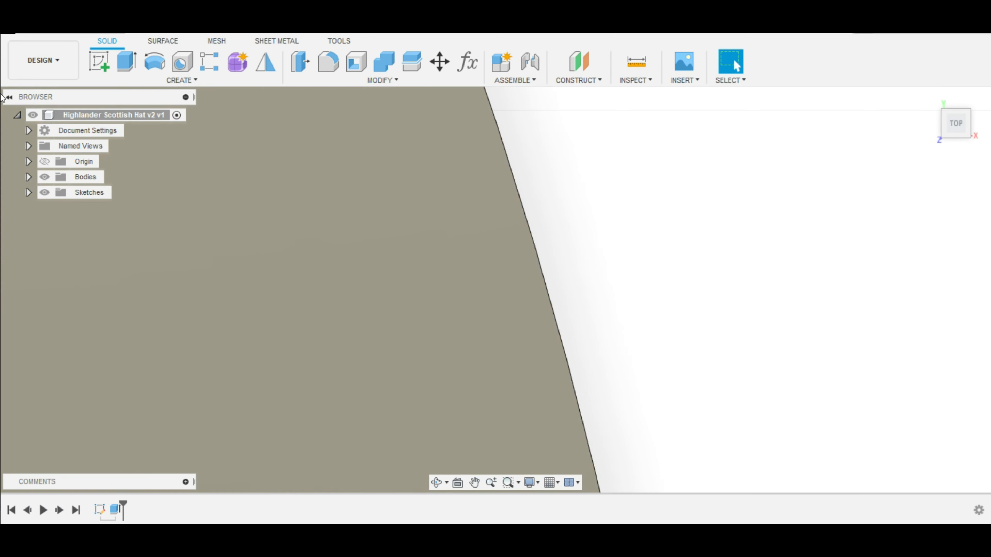
Hide the Top of Hat 12" Overall (Plus Seam Allowance) component and show Sketch1.
mouse_move(960, 97)
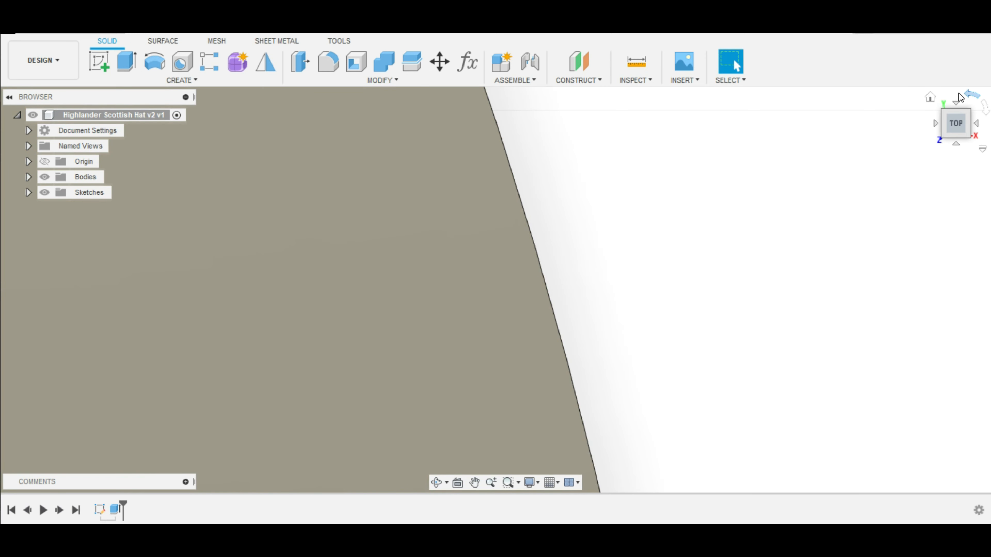
click(932, 96)
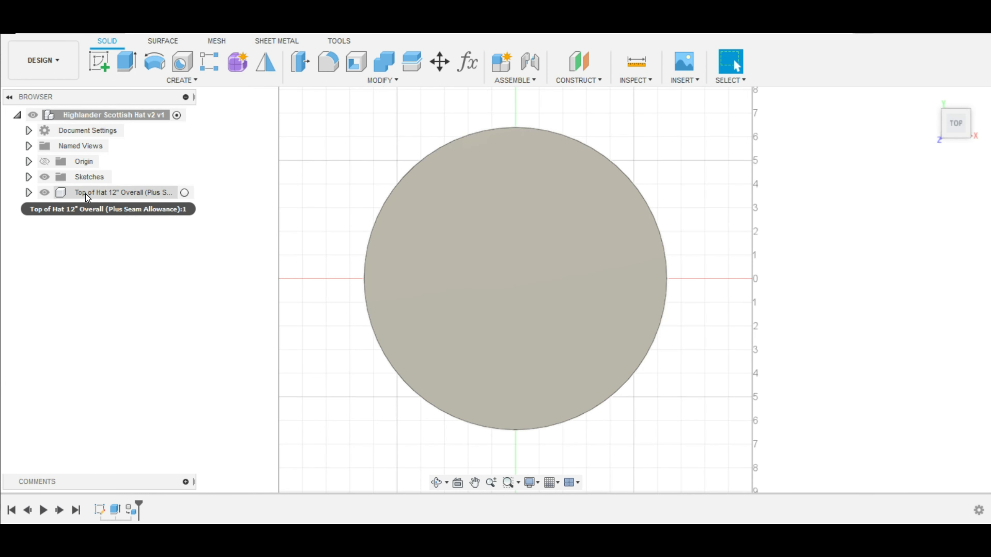
click(45, 198)
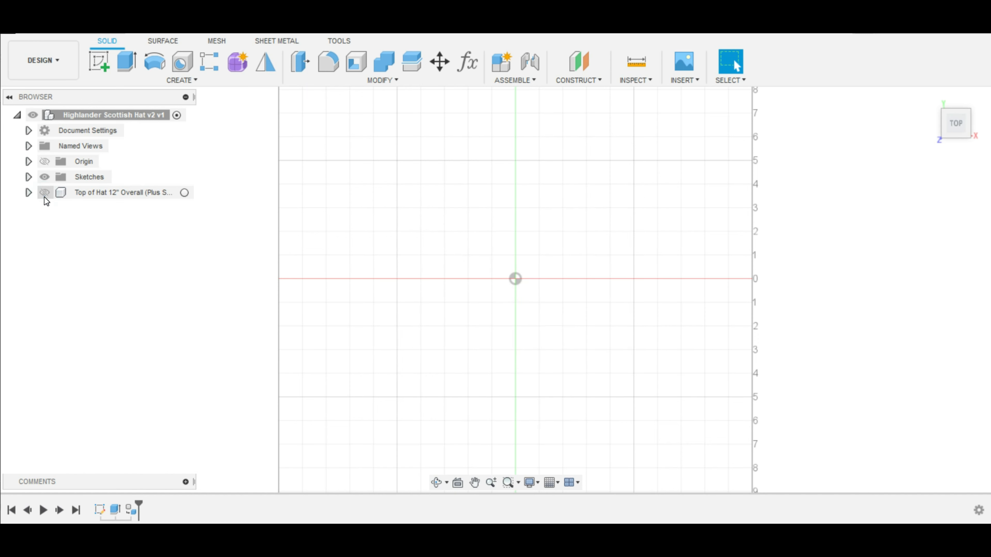
click(28, 177)
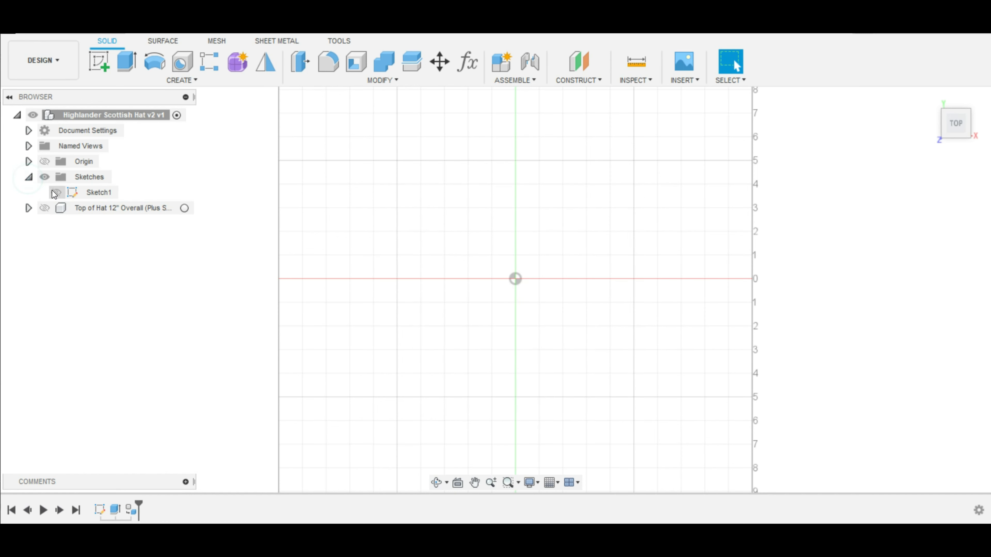
click(53, 192)
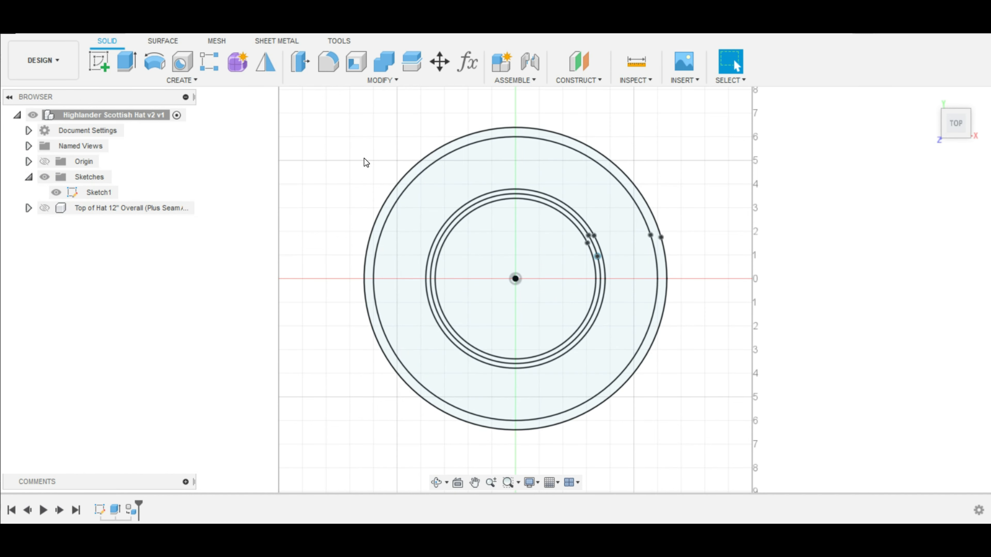
key(e)
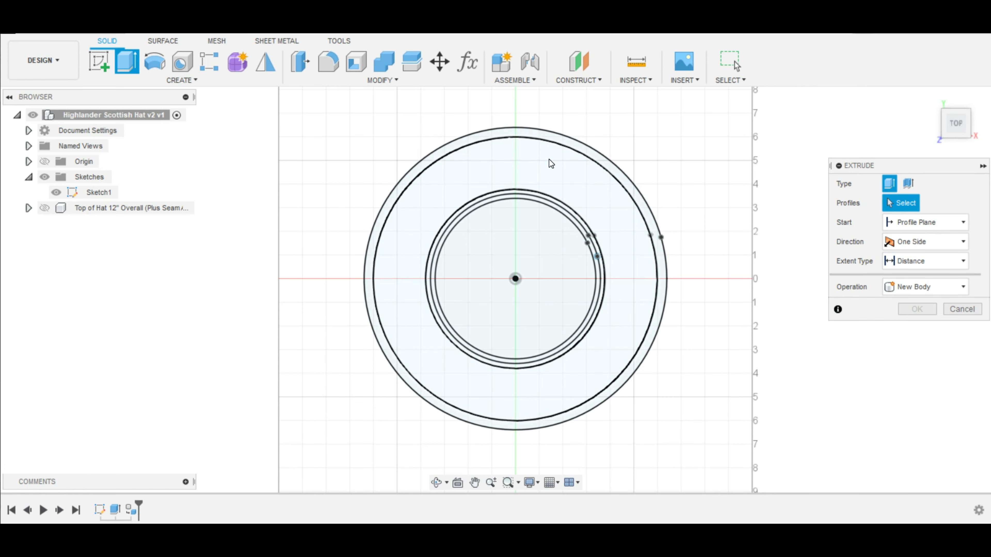
click(596, 156)
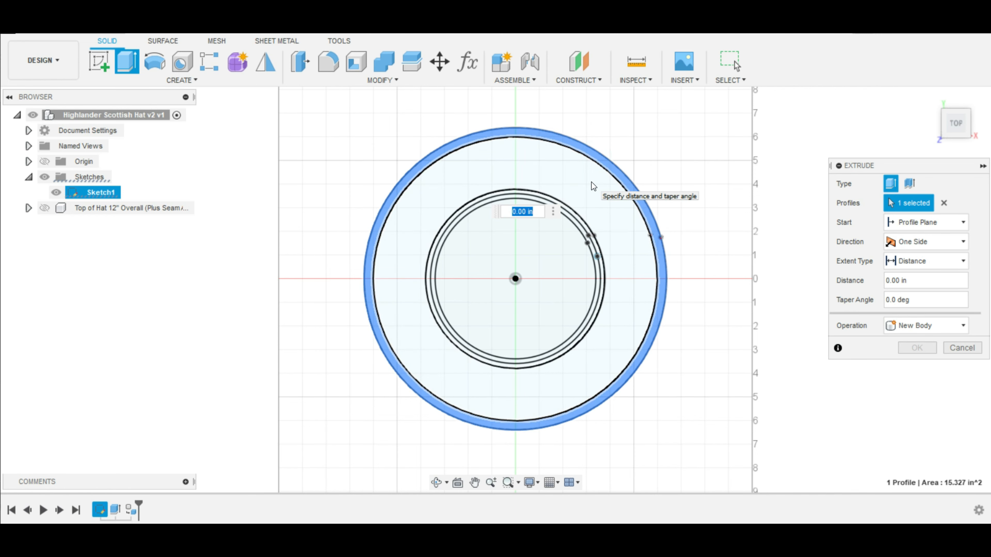
drag(340, 109, 712, 483)
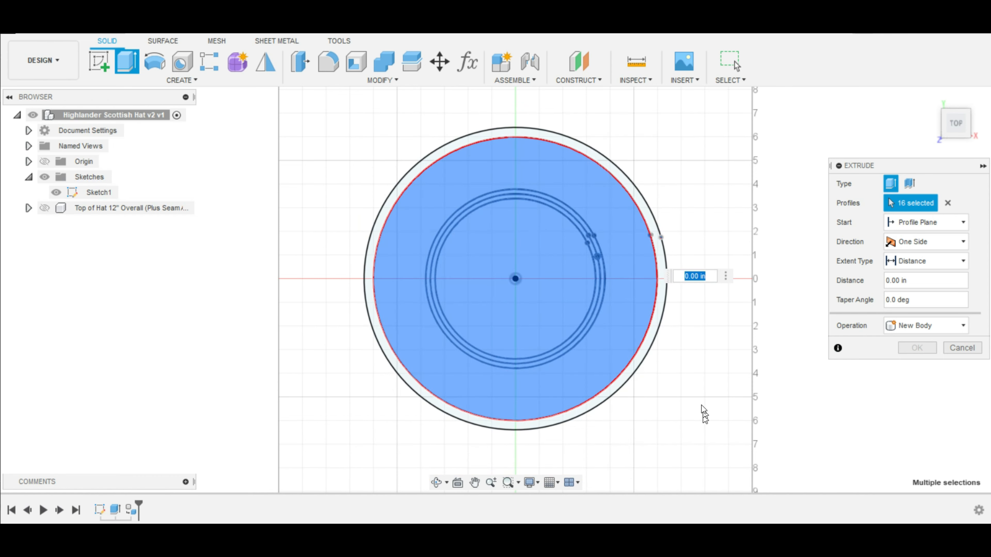
key(Escape)
mouse_move(345, 103)
mouse_down()
mouse_move(723, 431)
mouse_move(753, 506)
mouse_move(708, 476)
mouse_up()
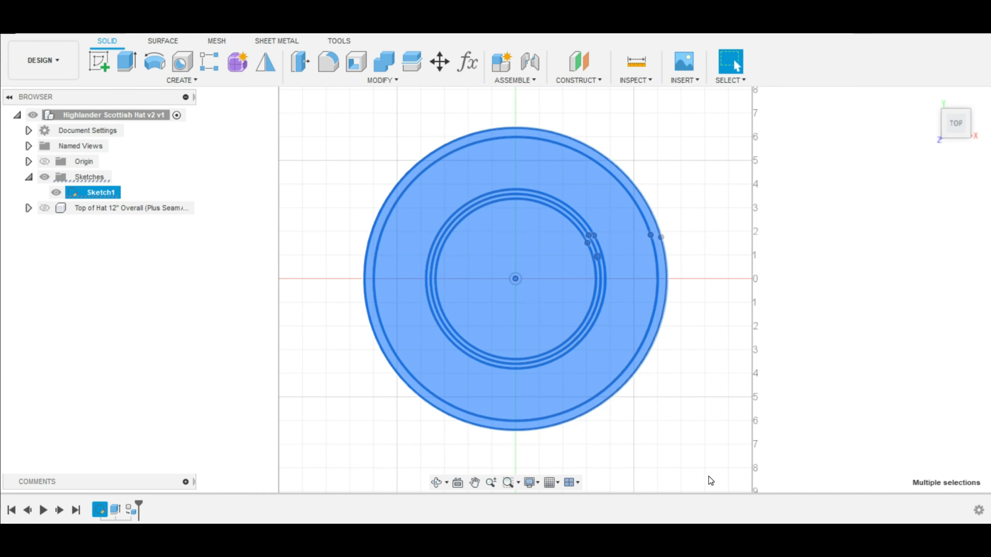
scroll(682, 248, up, 6)
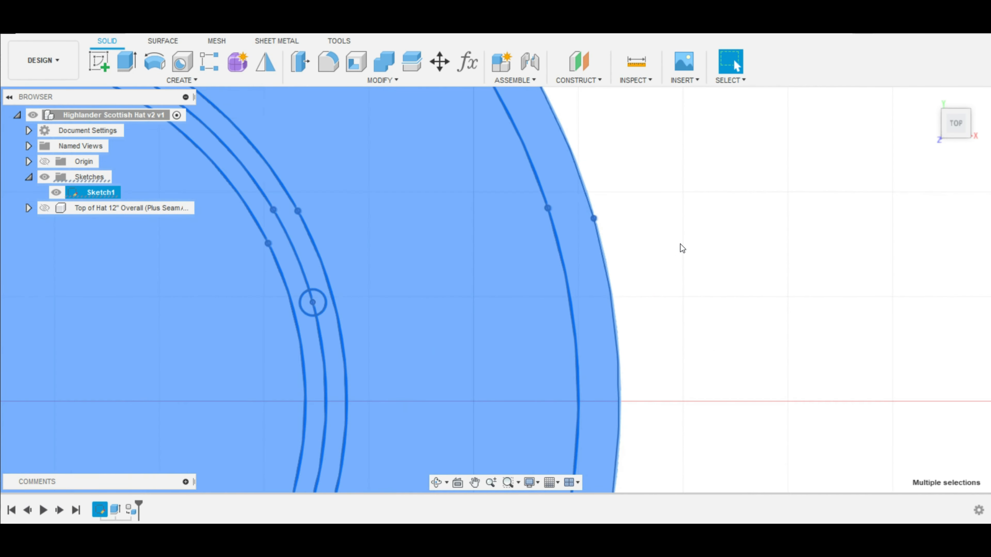
click(681, 244)
scroll(672, 251, down, 6)
Start an extrusion of all hat sketch profiles and exclude both halves of the largest small circle on the middle inner ring line.
key(e)
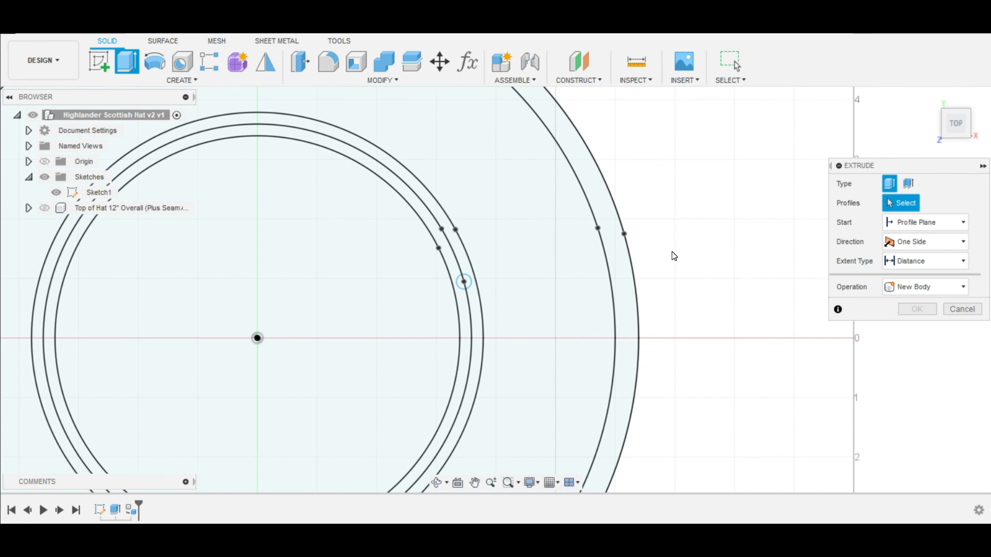
drag(344, 122, 730, 494)
scroll(584, 253, up, 10)
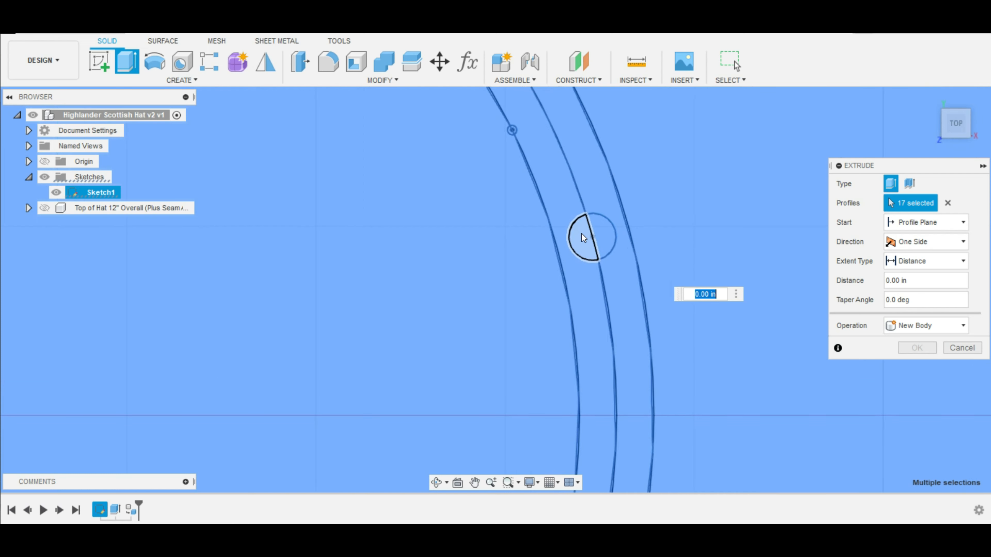
click(581, 233)
click(598, 230)
Exclude both halves of the three tiny circles on the three inner concentric circles from the extrusion profiles.
scroll(599, 226, down, 2)
scroll(544, 168, up, 5)
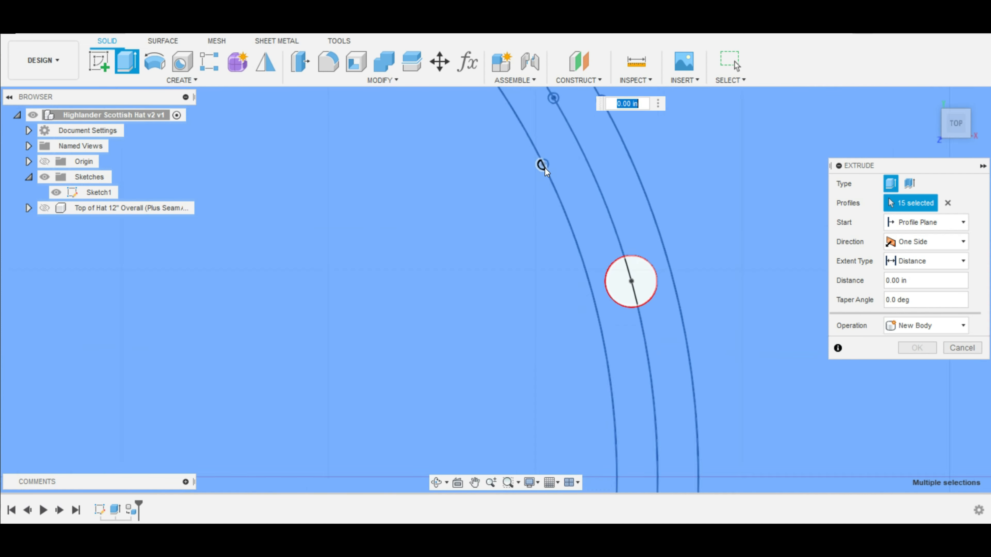
click(545, 158)
scroll(630, 129, down, 2)
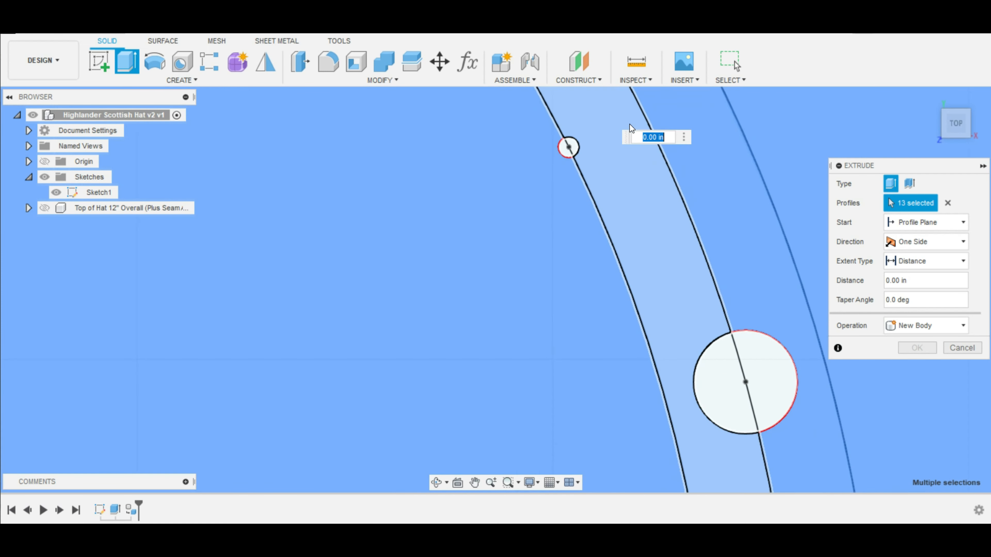
middle_drag(630, 130, 626, 339)
click(590, 312)
click(595, 312)
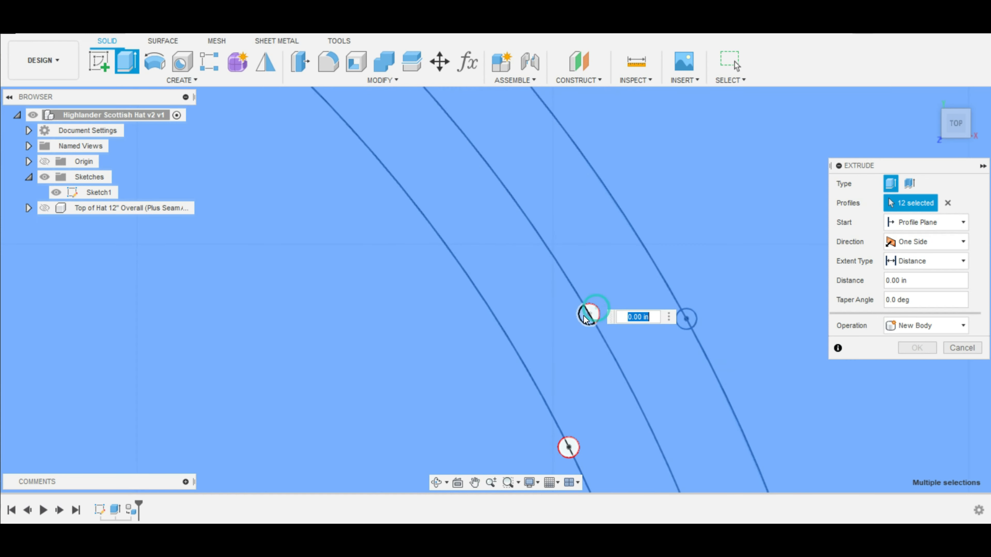
click(586, 316)
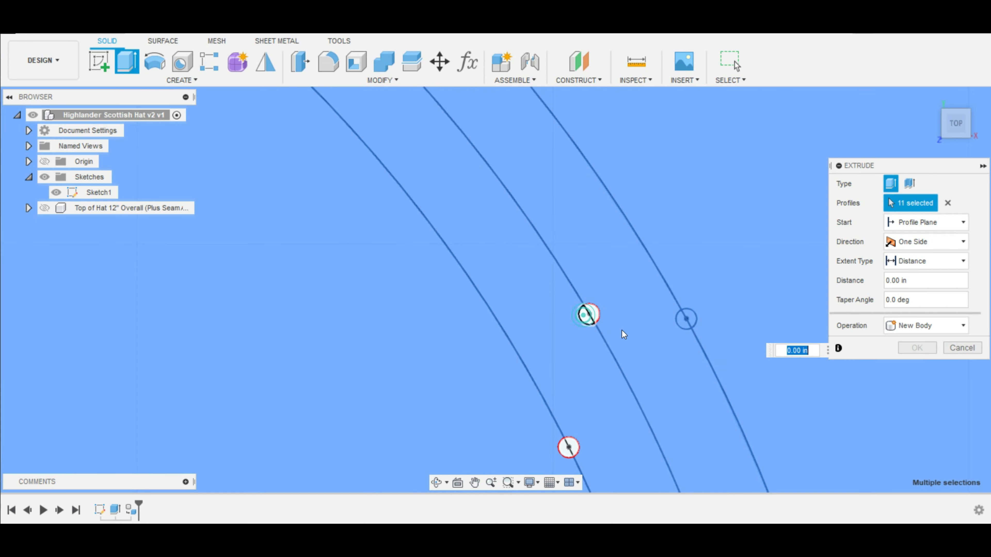
click(683, 322)
click(690, 316)
Exclude both halves of the tiny circle on the second-largest concentric circle from the extrusion profiles.
scroll(752, 270, down, 2)
scroll(784, 188, down, 2)
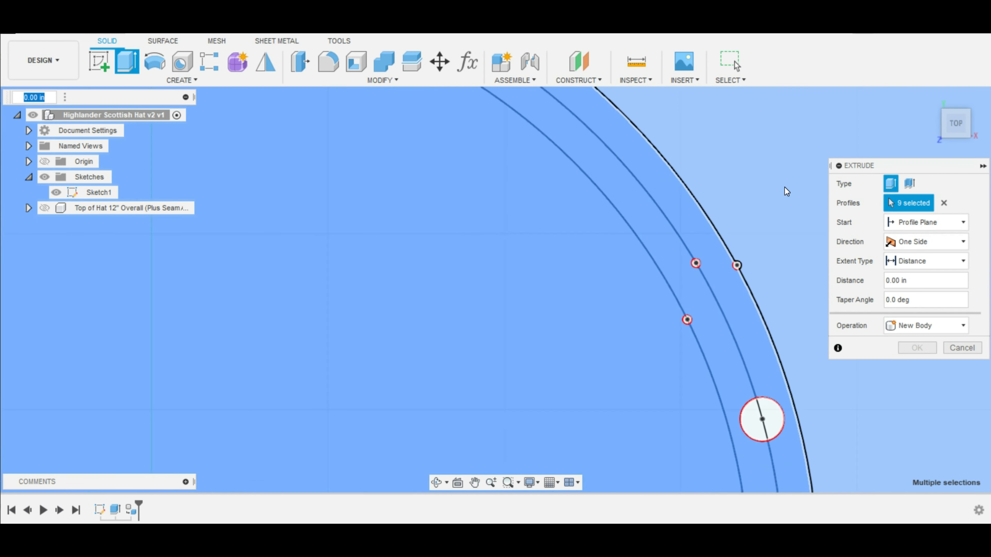
middle_drag(784, 187, 258, 312)
scroll(258, 312, down, 1)
scroll(564, 353, up, 3)
scroll(591, 413, up, 2)
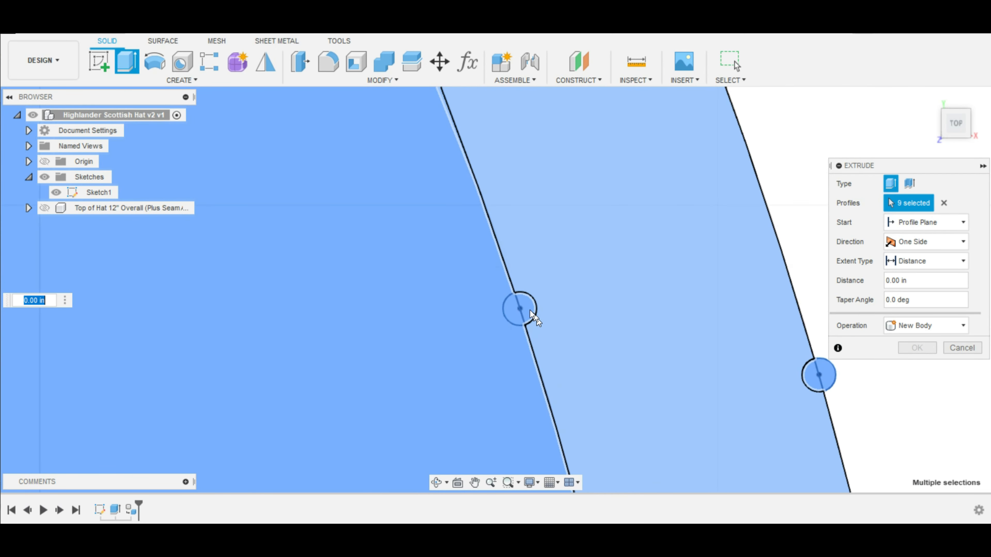
click(527, 315)
click(509, 304)
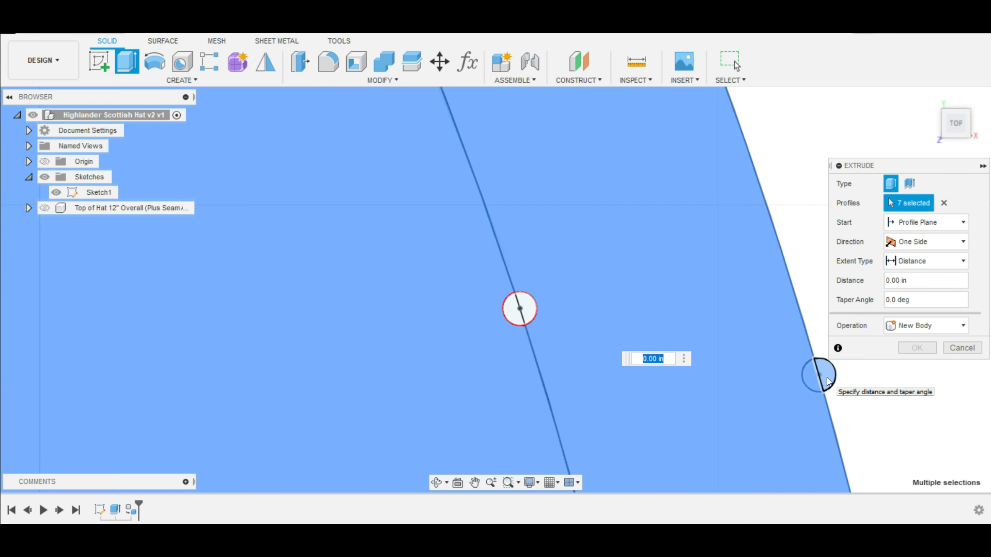
Try to exclude the outer half of the tiny circle on the outermost circle and set the extrusion's operation to New Component.
click(827, 378)
scroll(667, 399, down, 2)
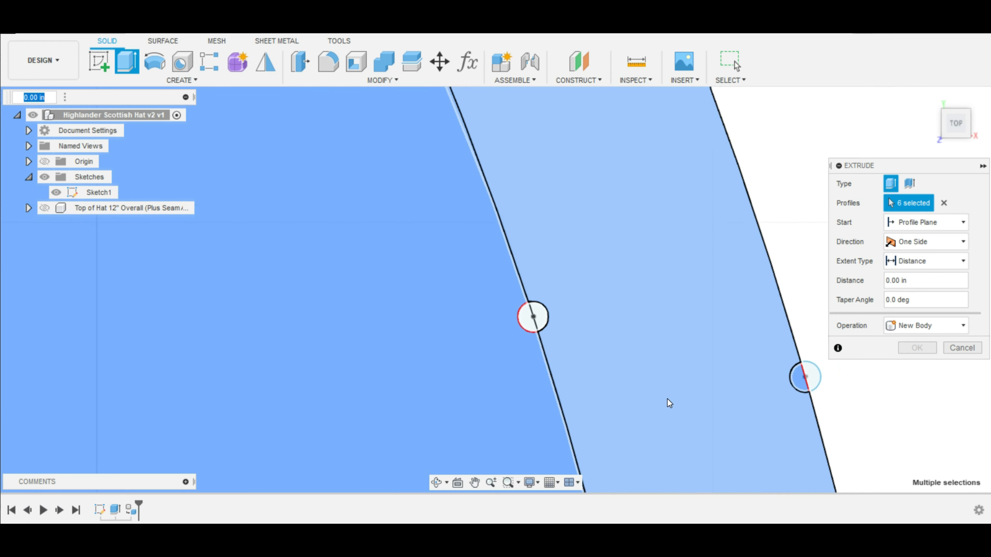
scroll(668, 399, down, 5)
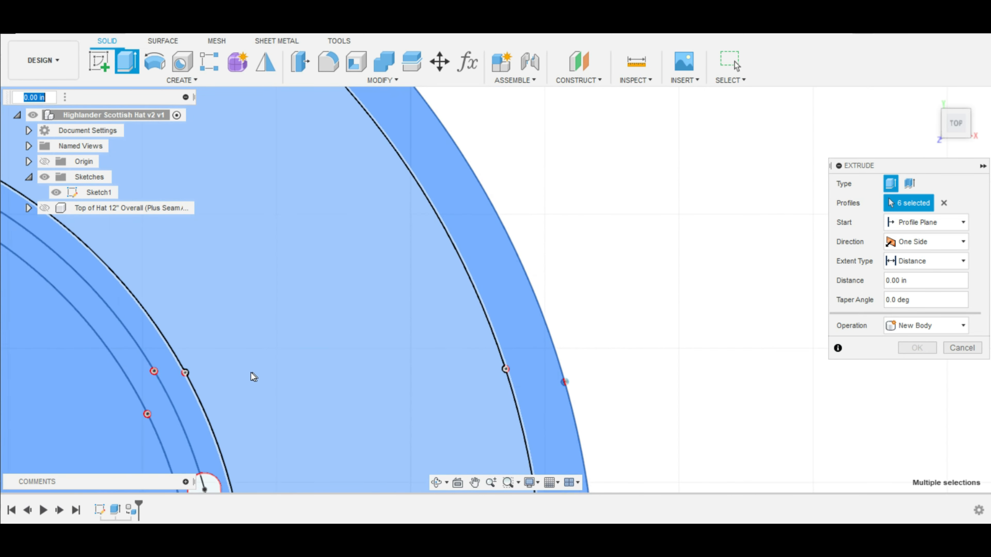
middle_drag(251, 374, 431, 175)
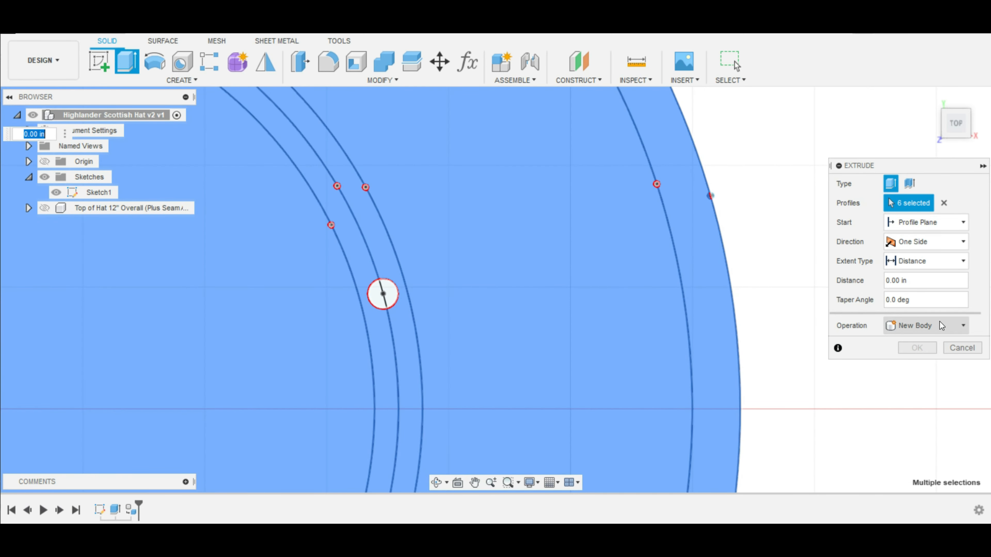
click(940, 324)
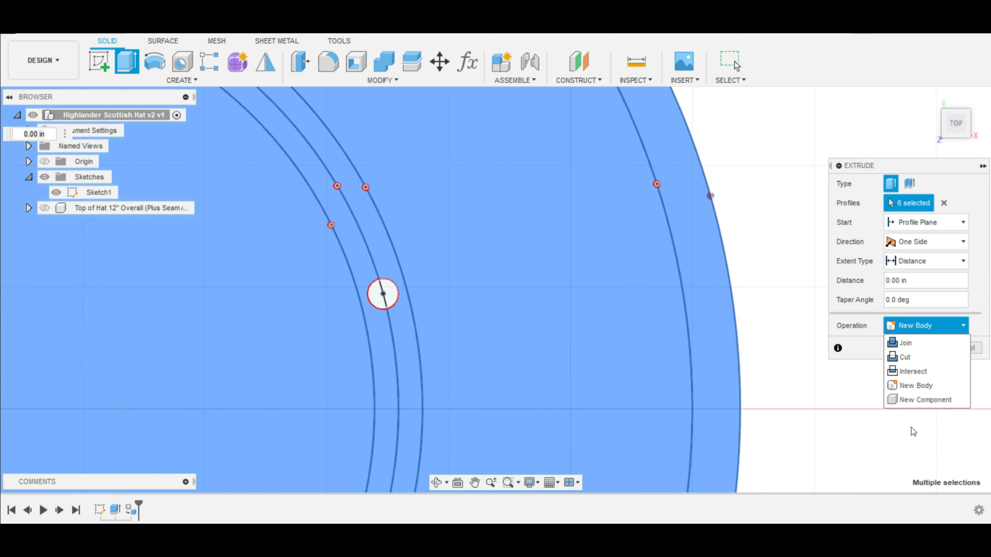
click(901, 400)
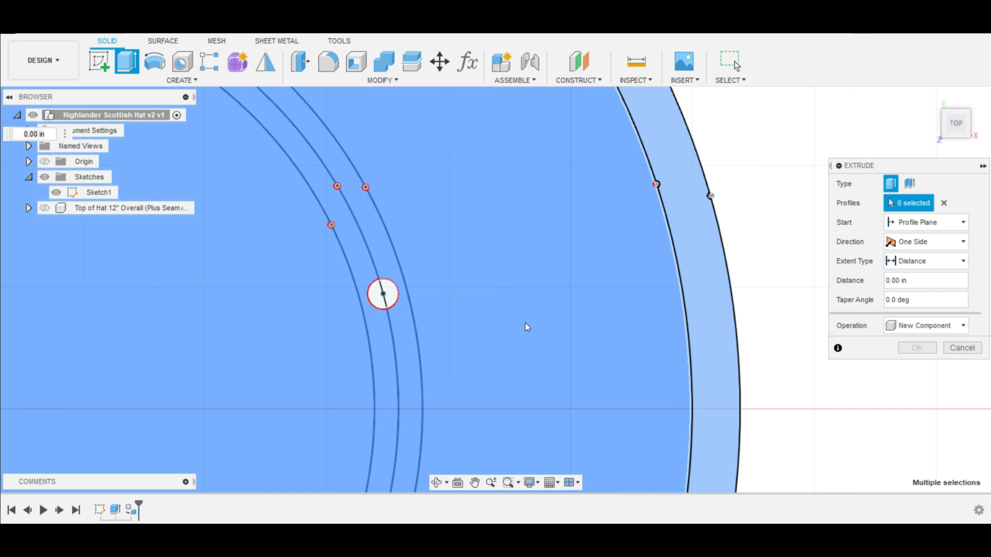
scroll(447, 304, down, 5)
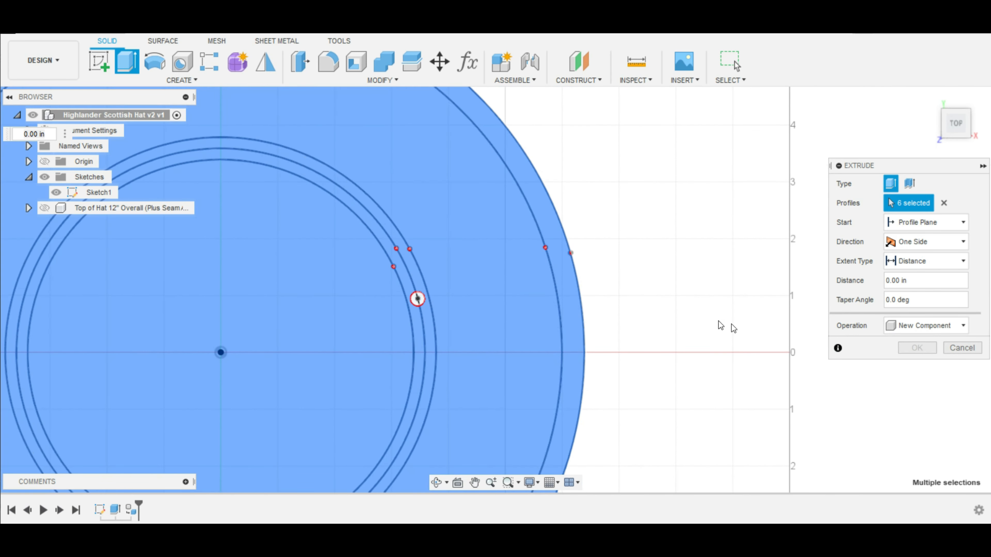
scroll(324, 309, down, 2)
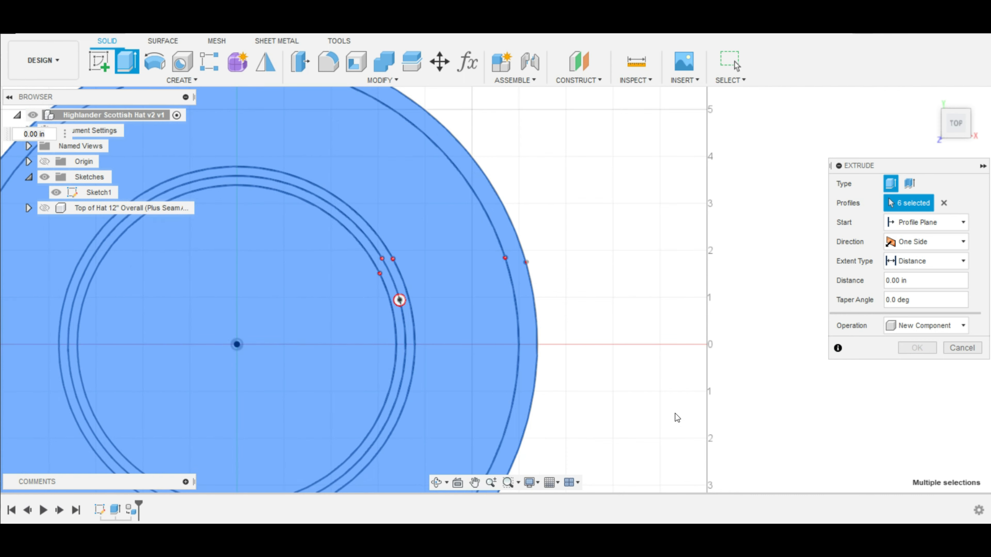
middle_drag(642, 371, 744, 268)
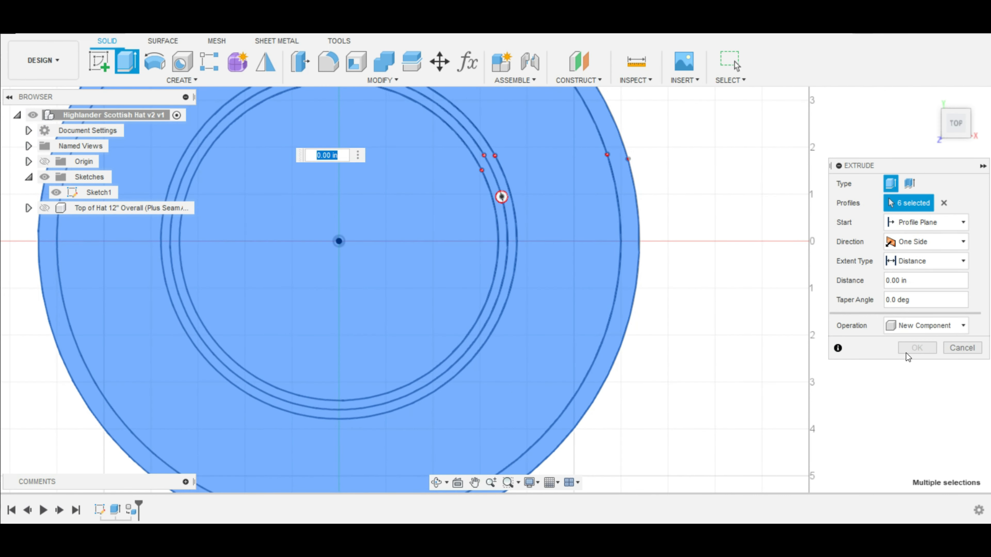
click(942, 330)
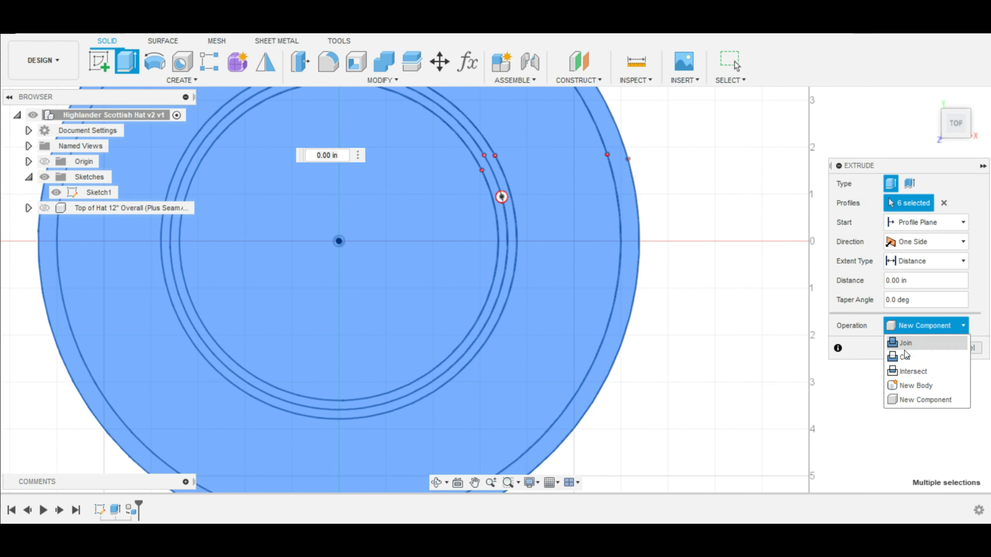
click(851, 327)
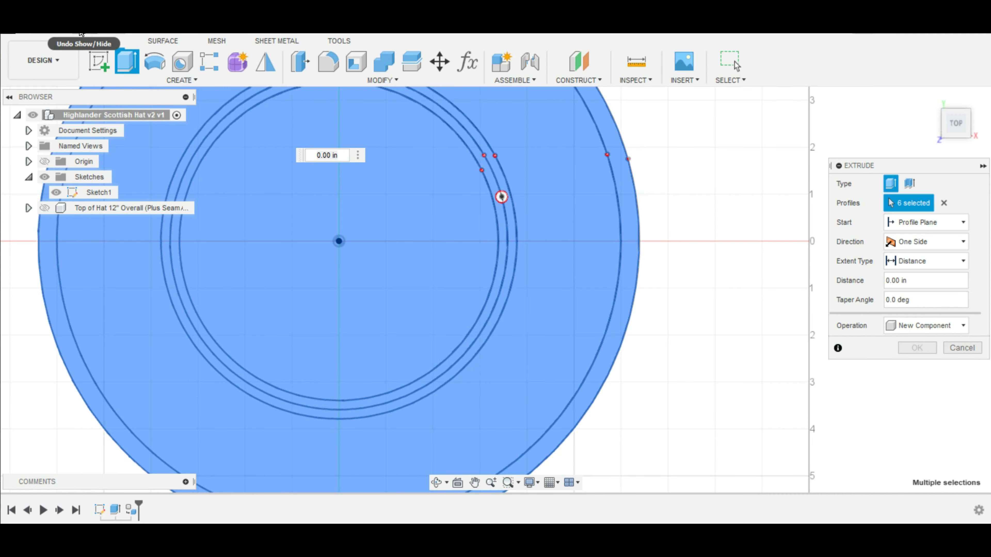
click(80, 33)
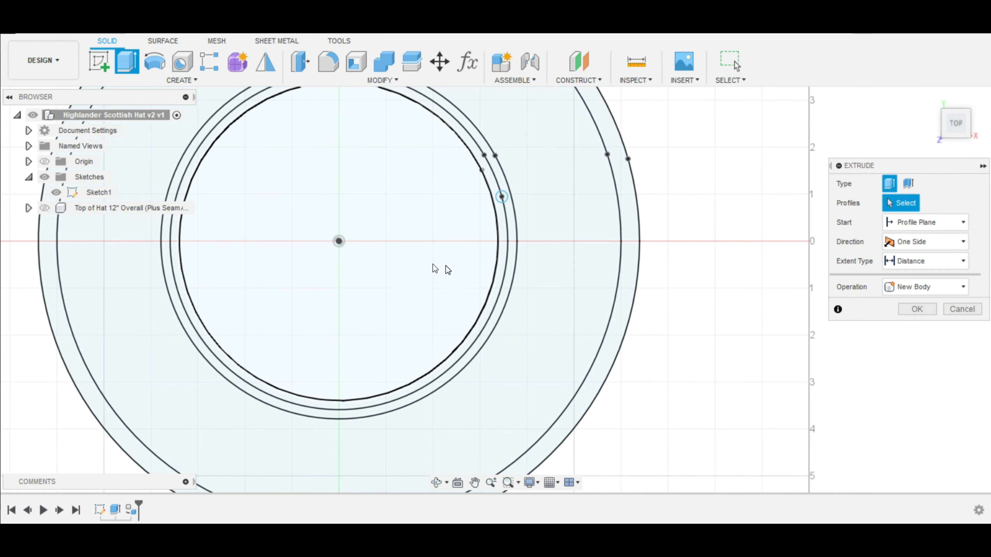
Try to extrude all hat sketch profiles as a new component, excluding both halves of the largest small circle on the middle inner ring line.
scroll(447, 270, down, 5)
mouse_move(263, 115)
mouse_down()
mouse_move(525, 403)
mouse_move(601, 462)
mouse_move(603, 439)
mouse_up()
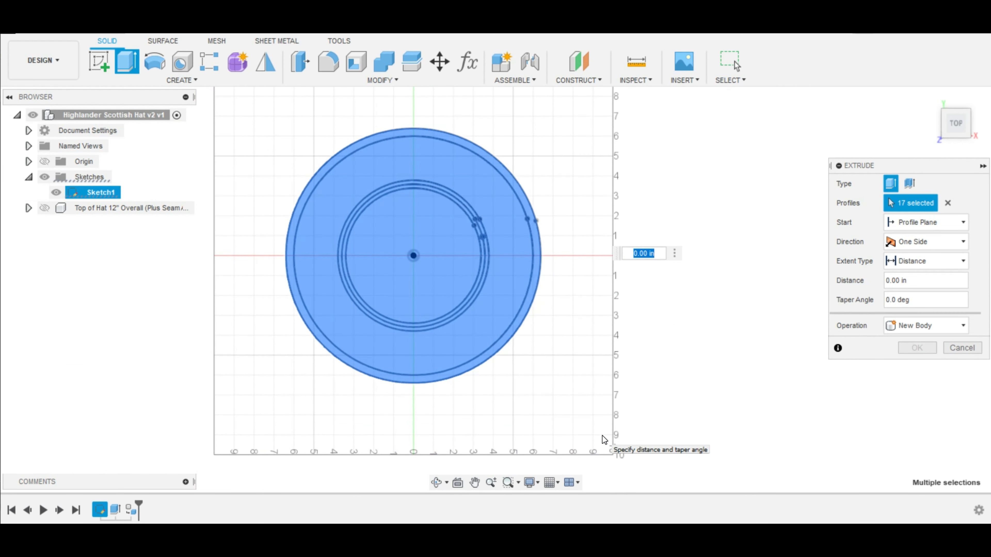
click(934, 328)
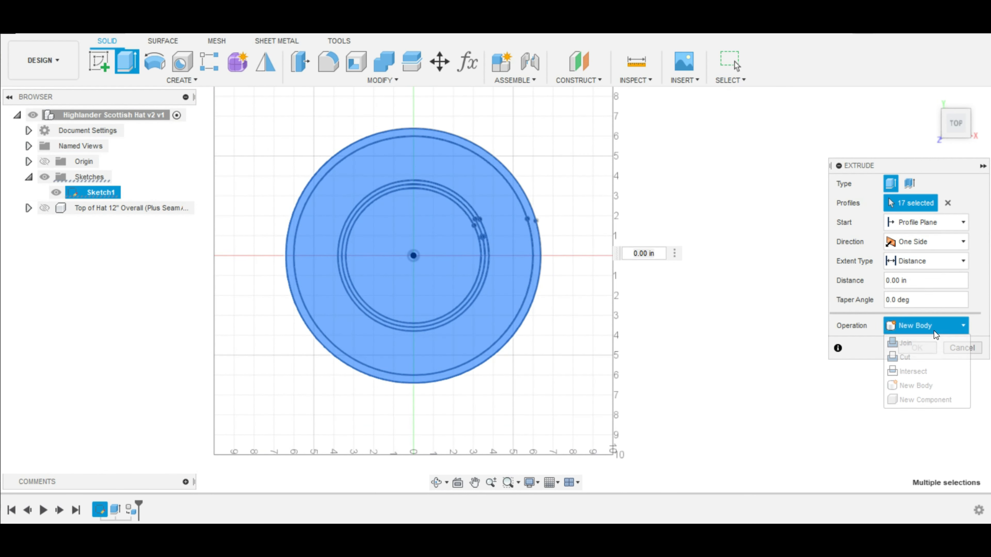
click(925, 395)
scroll(474, 230, up, 5)
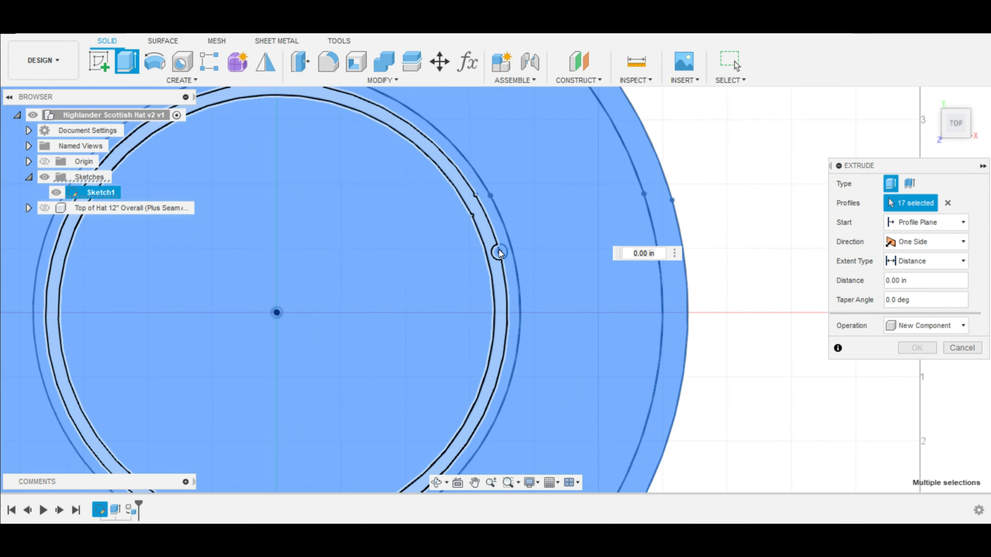
scroll(498, 252, up, 2)
click(509, 257)
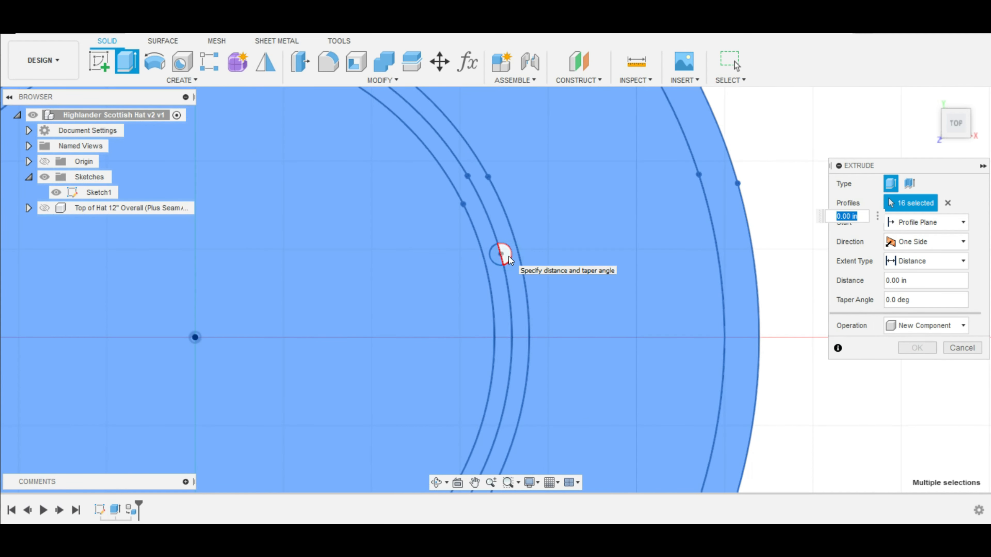
click(499, 258)
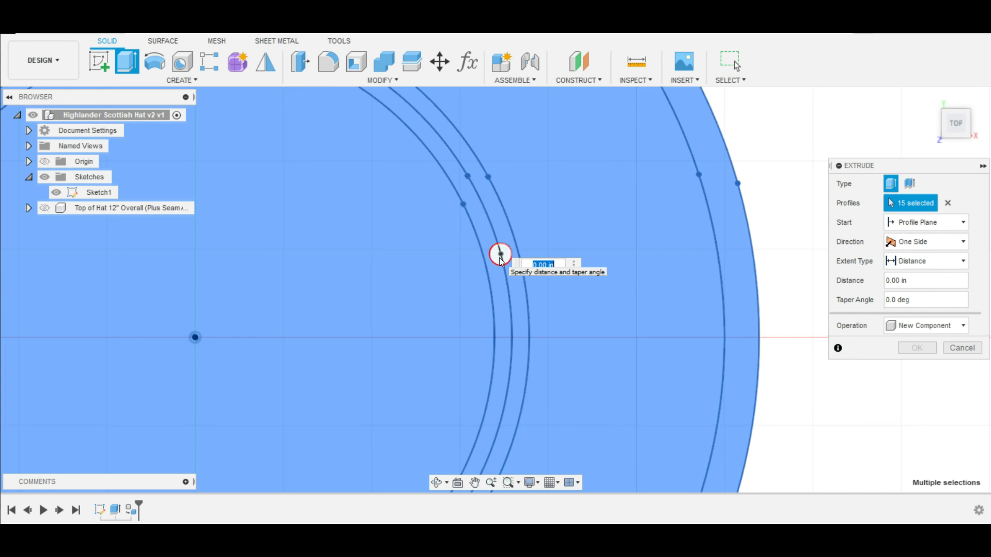
key(Escape)
scroll(540, 298, down, 7)
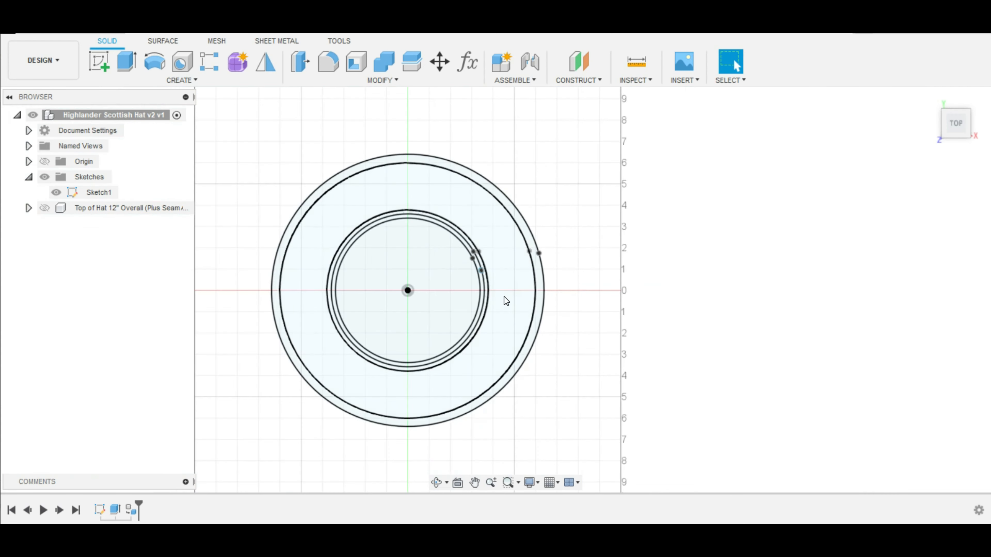
key(e)
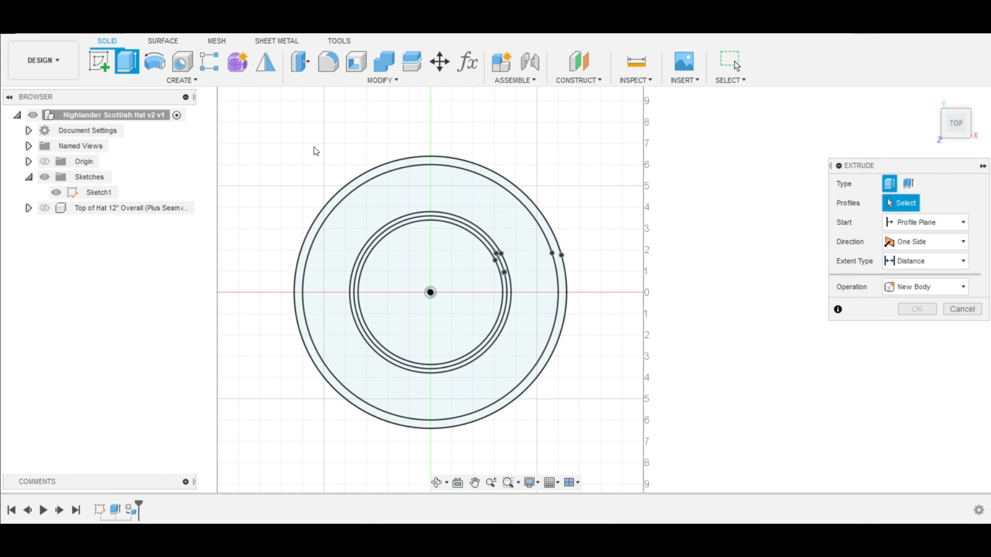
mouse_move(279, 131)
mouse_down()
mouse_move(484, 507)
mouse_move(634, 519)
mouse_up()
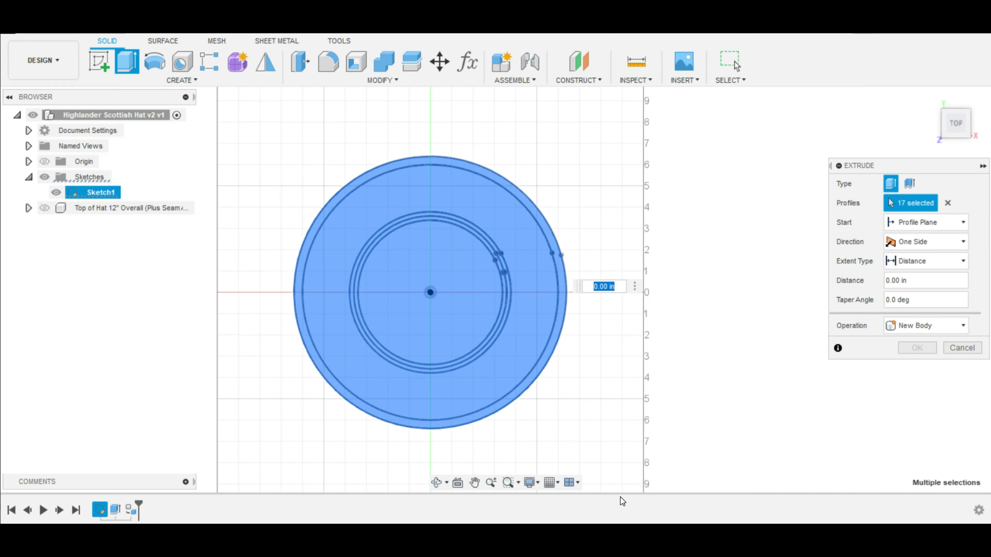
key(Escape)
scroll(341, 234, up, 2)
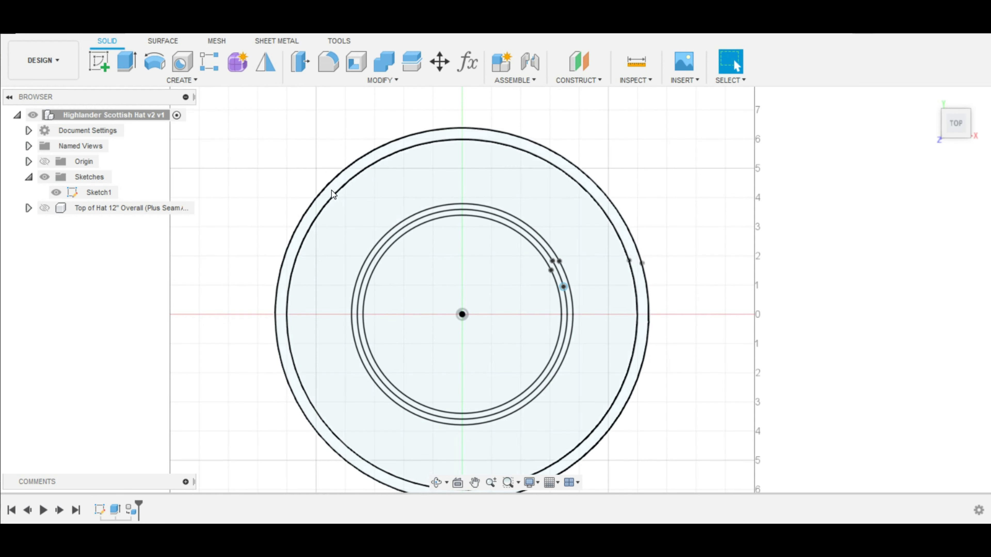
click(384, 225)
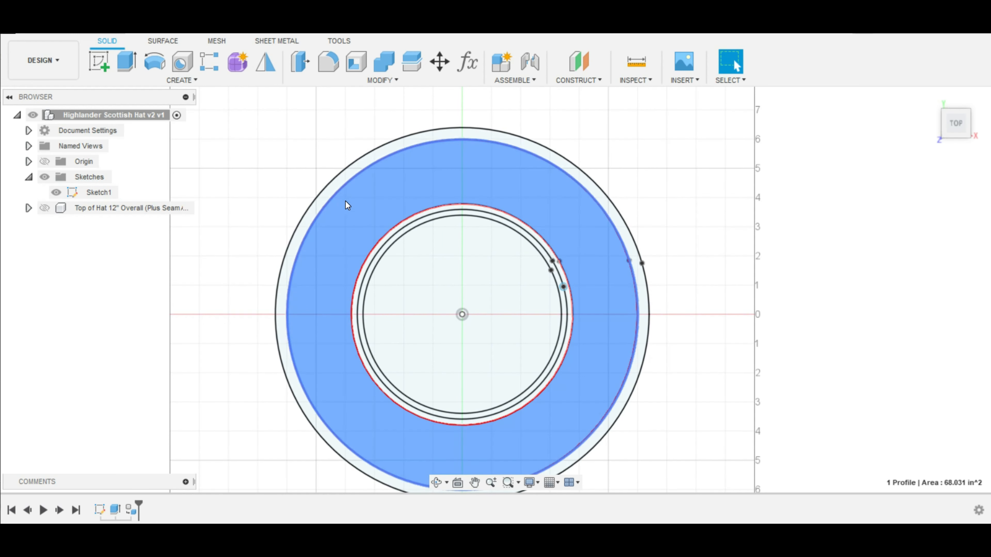
click(376, 107)
Start an extrusion of the four concentric ring profiles and the central disc, leaving out the small marker circles.
key(e)
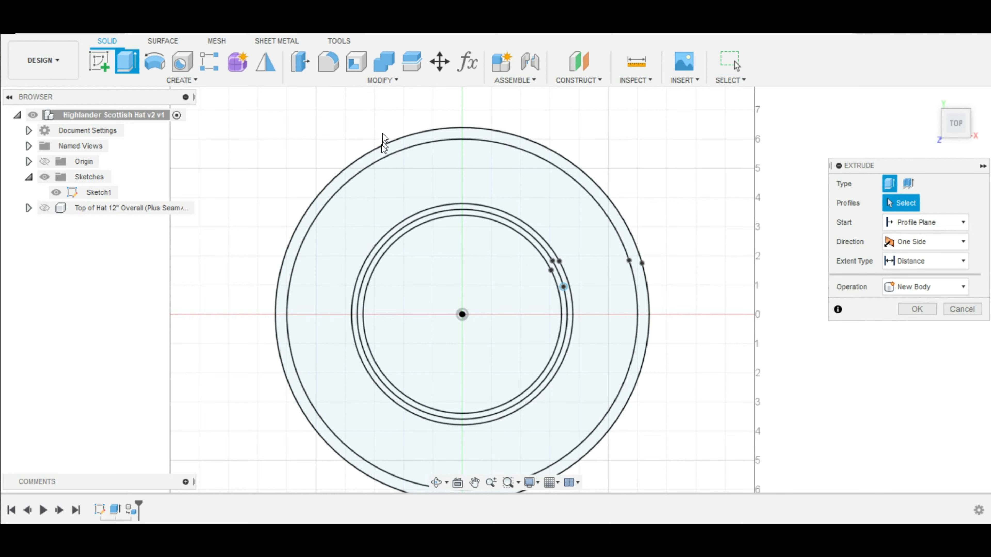
click(381, 150)
click(391, 186)
click(395, 231)
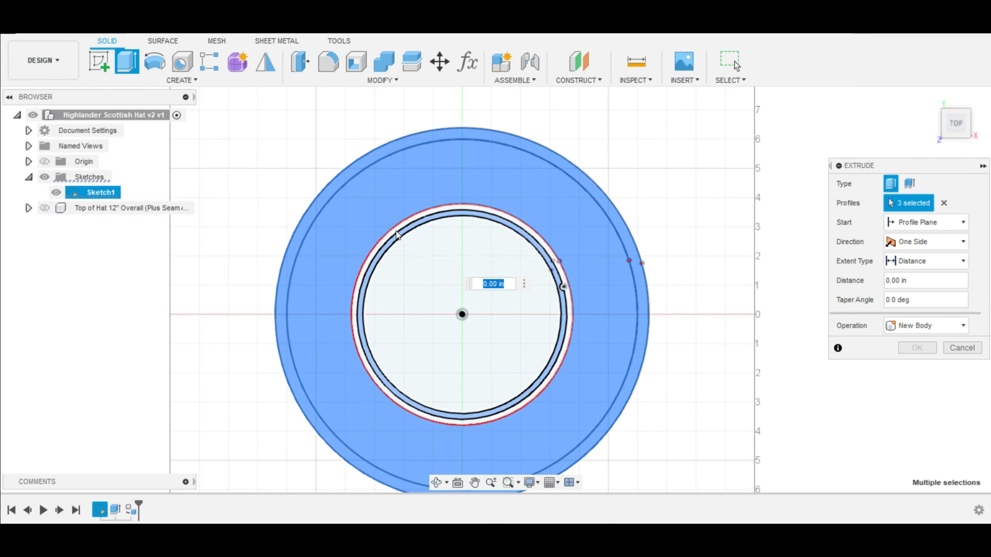
click(396, 230)
click(421, 266)
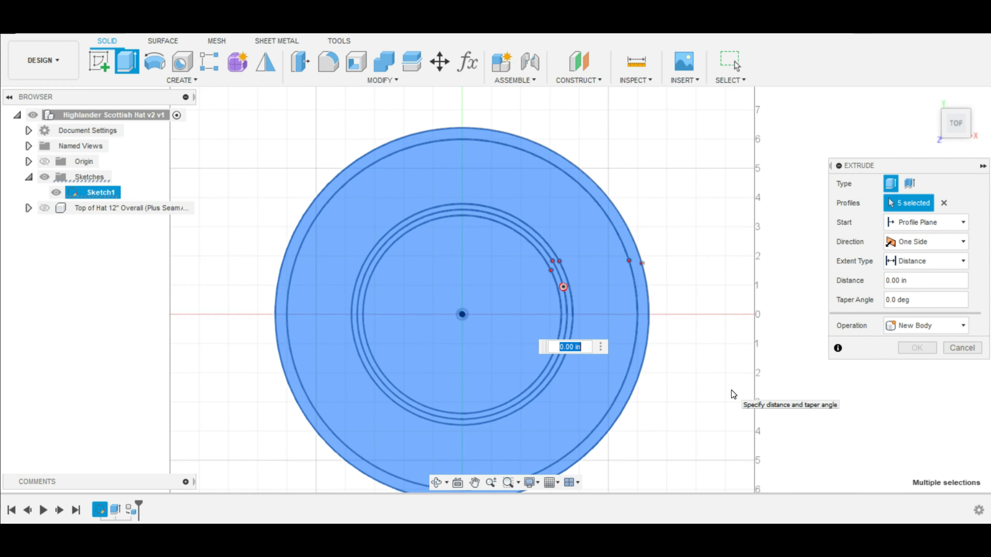
Add the inner half of the tiny circle on the outermost circle to the extrusion profiles.
scroll(690, 247, up, 5)
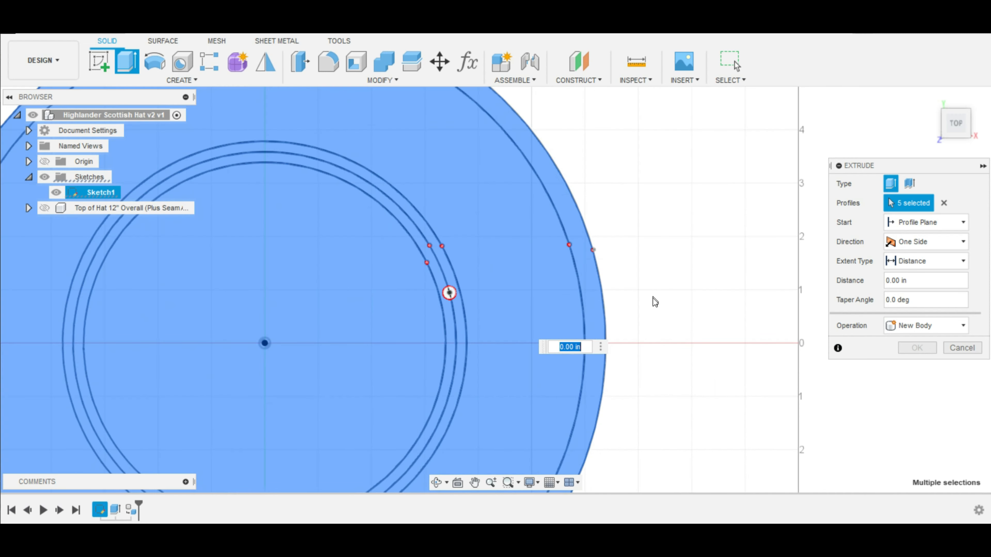
scroll(588, 239, up, 8)
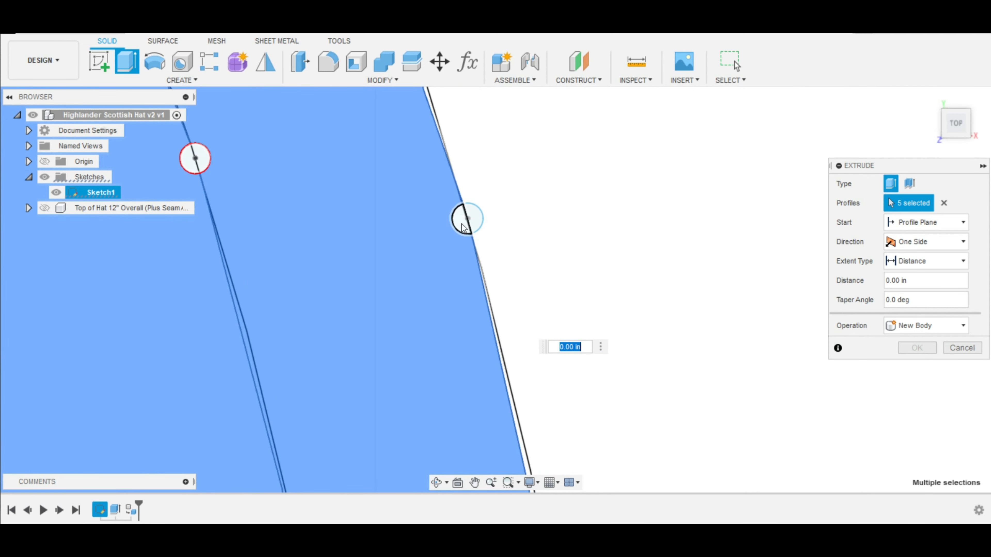
click(464, 225)
scroll(468, 222, down, 8)
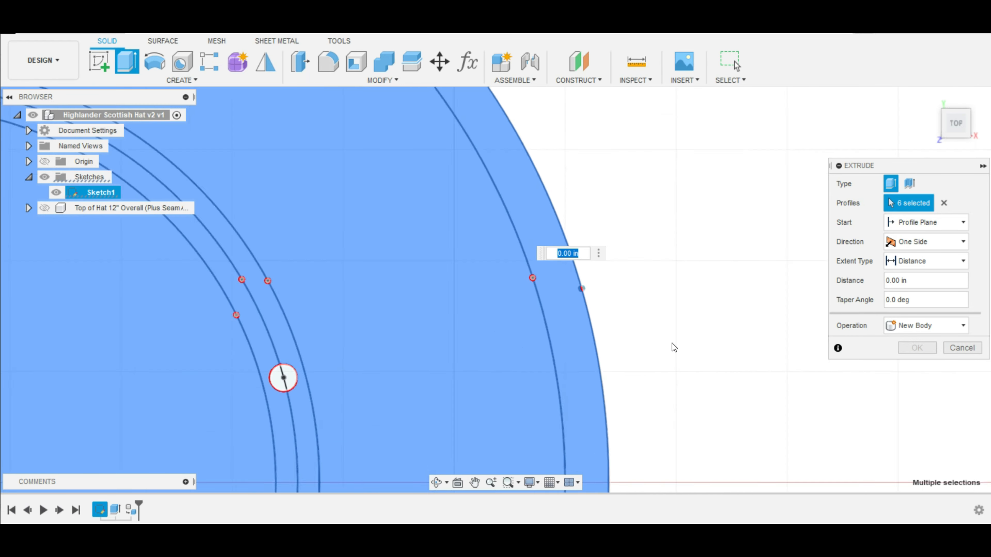
scroll(788, 357, down, 6)
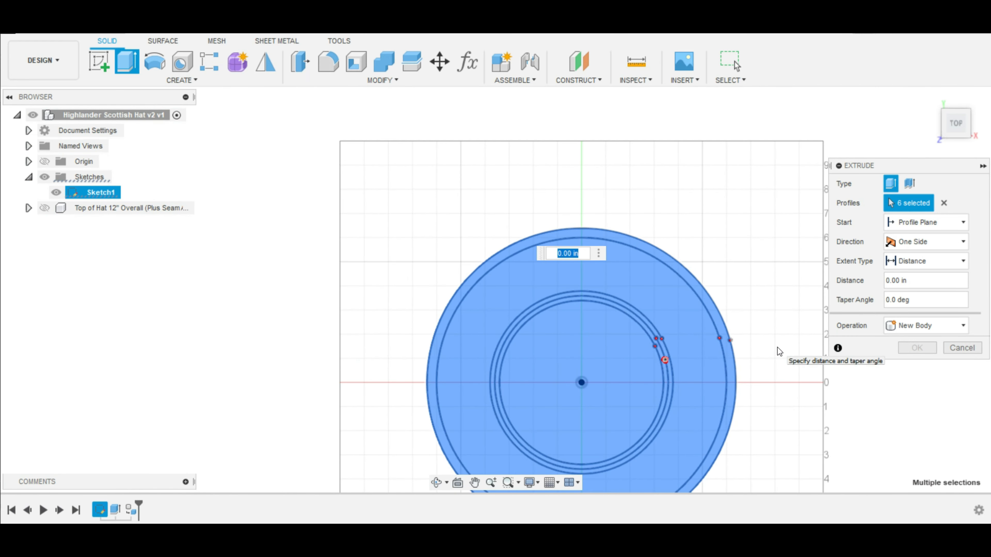
Extrude the selected profiles 0.05 in from a start offset of 0.1 in as a new component.
text(5)
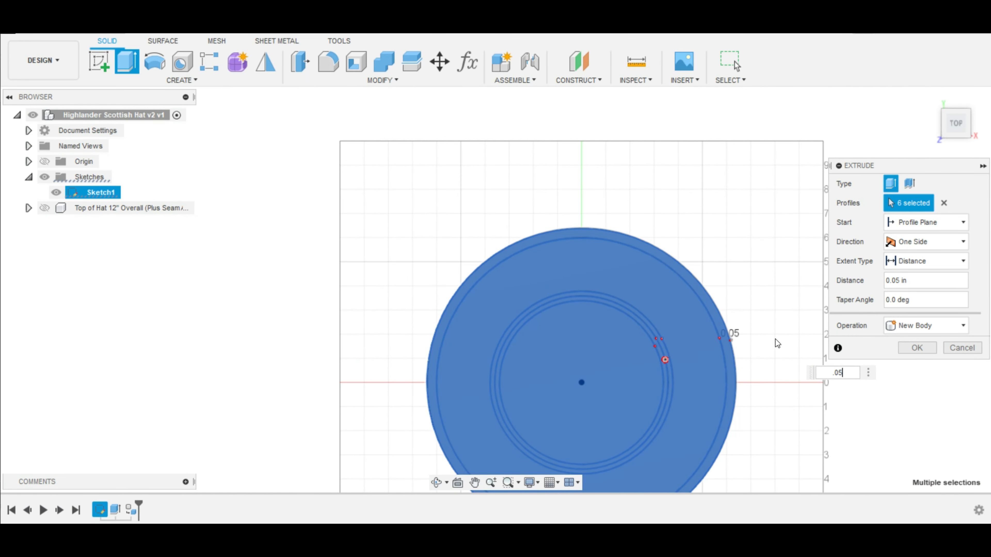
click(963, 223)
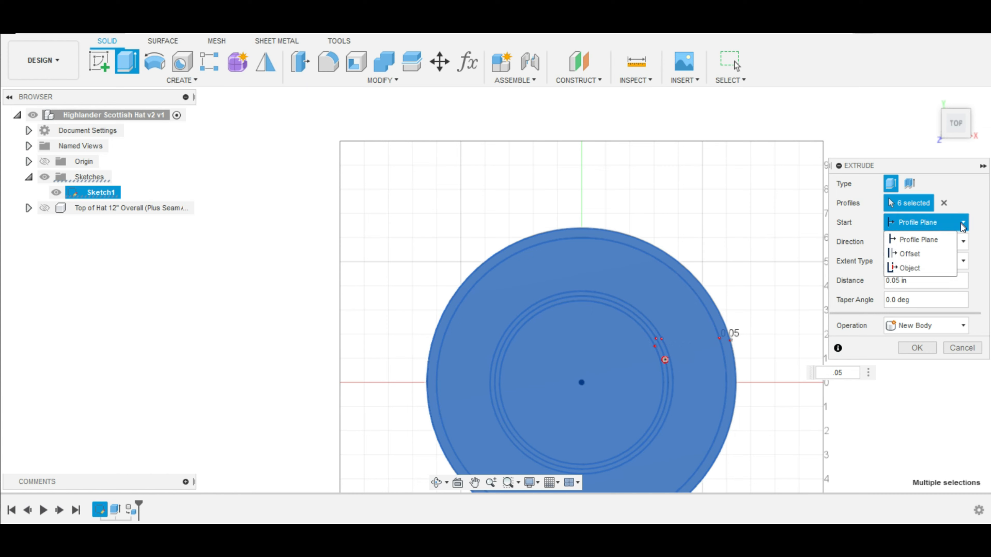
click(935, 254)
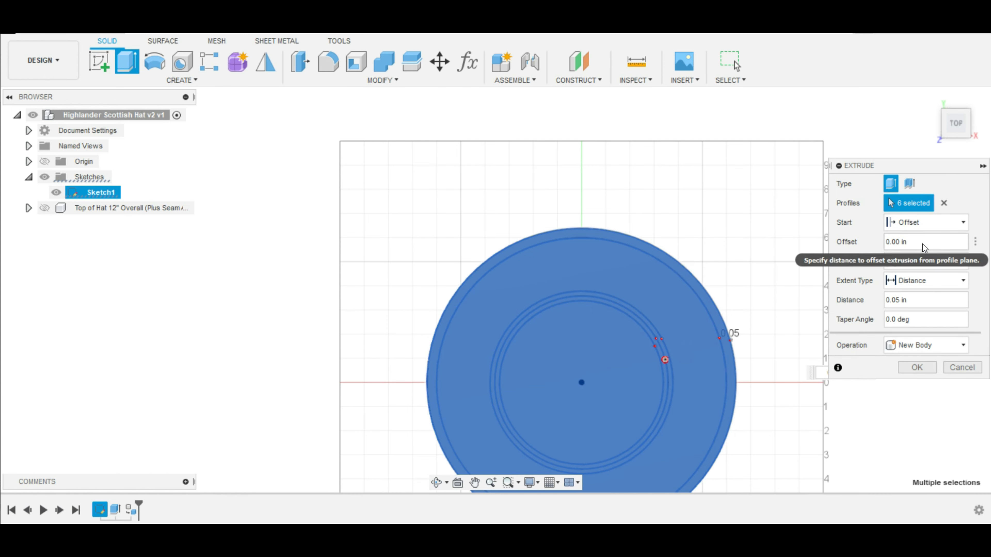
click(923, 243)
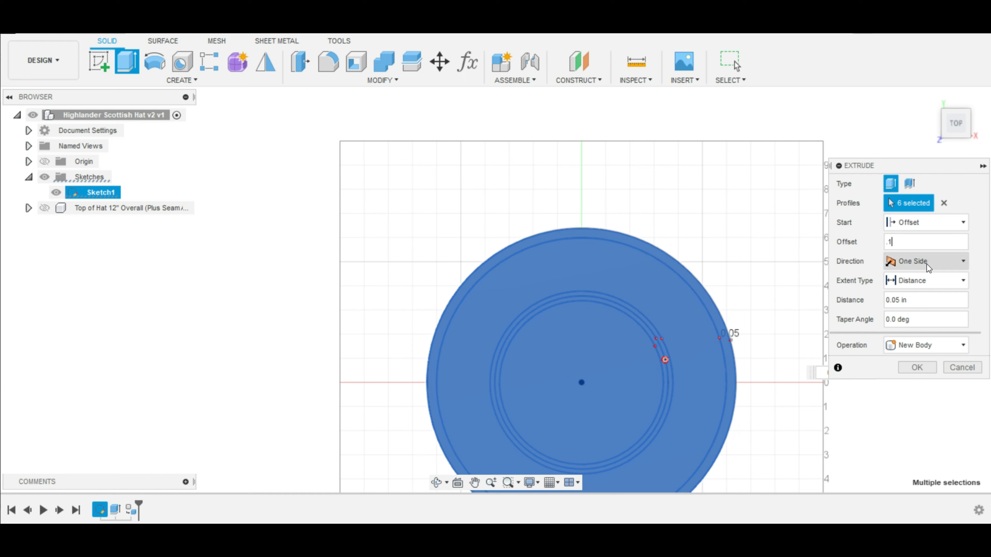
click(928, 346)
click(927, 421)
click(917, 368)
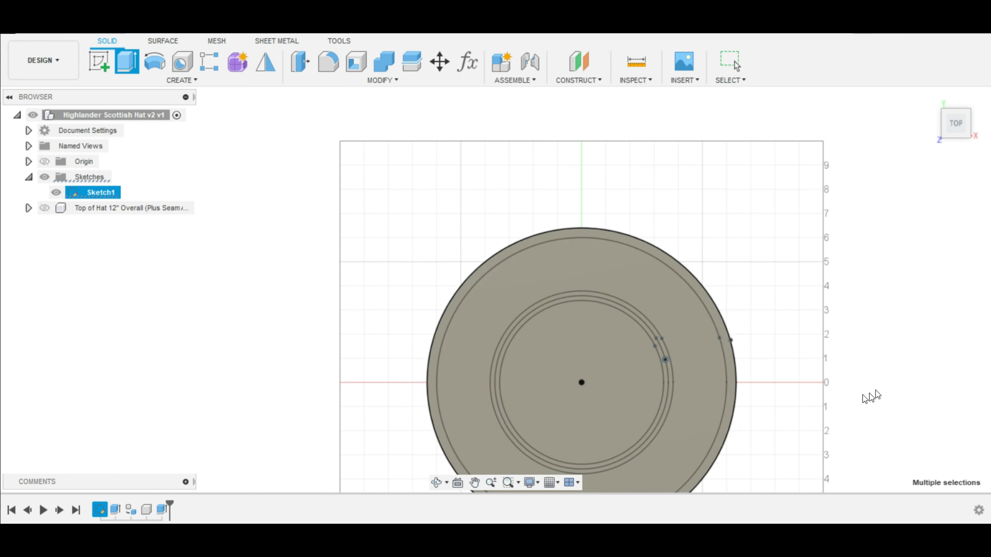
Rename the newly extruded component as Bottom of Hat and make the Top of Hat component visible again.
click(96, 223)
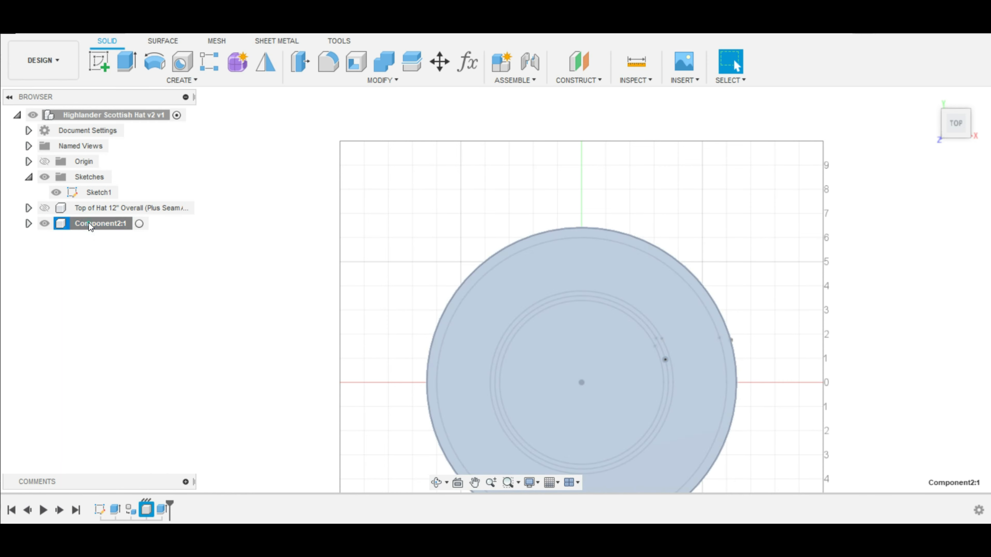
double_click(97, 223)
click(44, 208)
click(78, 223)
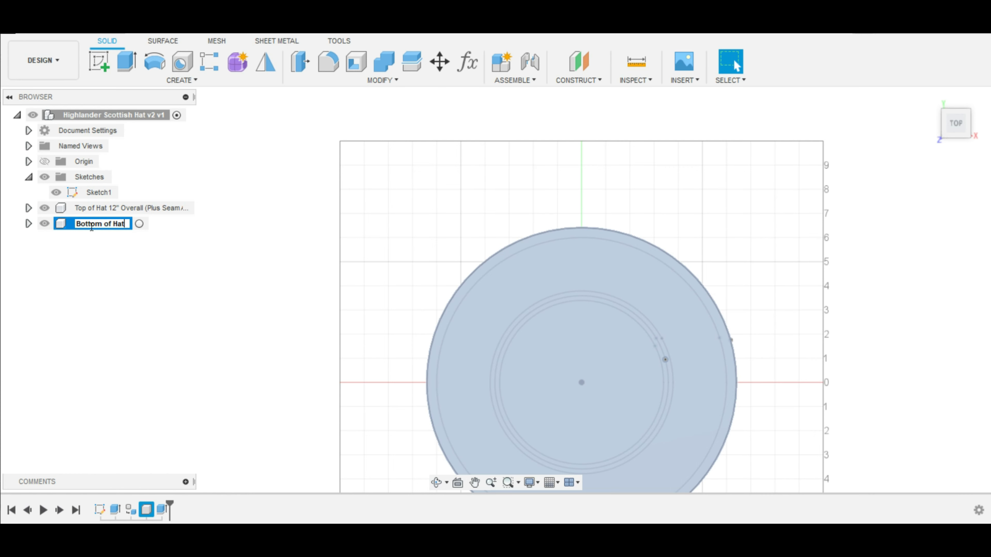
click(184, 306)
Examine the two stacked hat pieces from the top, front and home views, including with the sketches hidden.
scroll(864, 468, down, 2)
scroll(735, 458, up, 3)
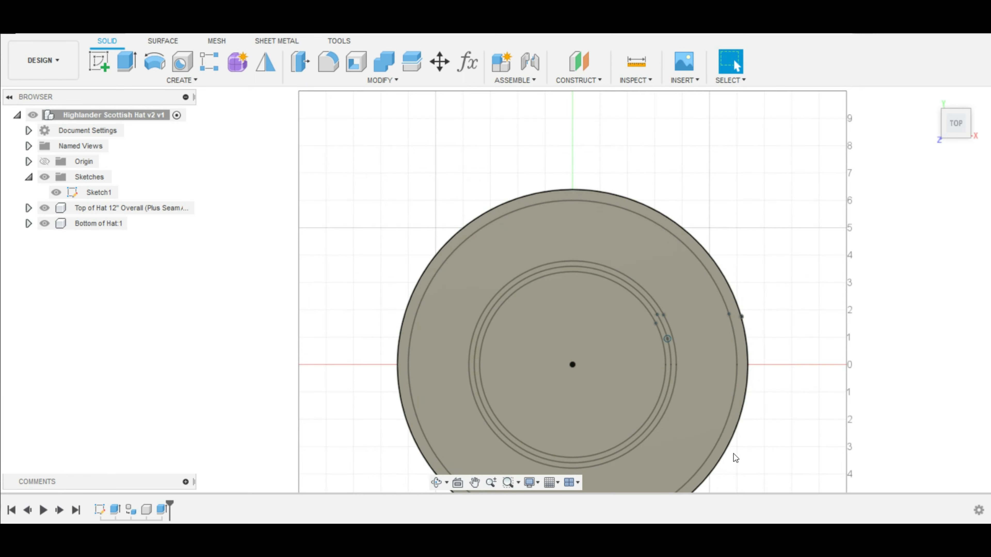
scroll(726, 453, down, 2)
scroll(684, 428, up, 1)
scroll(702, 422, up, 3)
middle_drag(829, 394, 830, 310)
scroll(491, 290, down, 2)
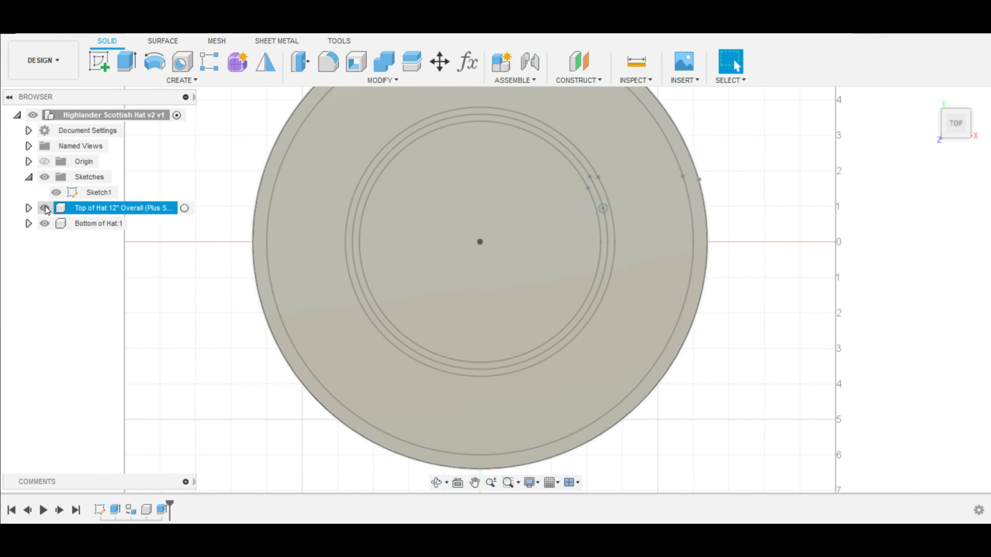
click(45, 208)
click(47, 210)
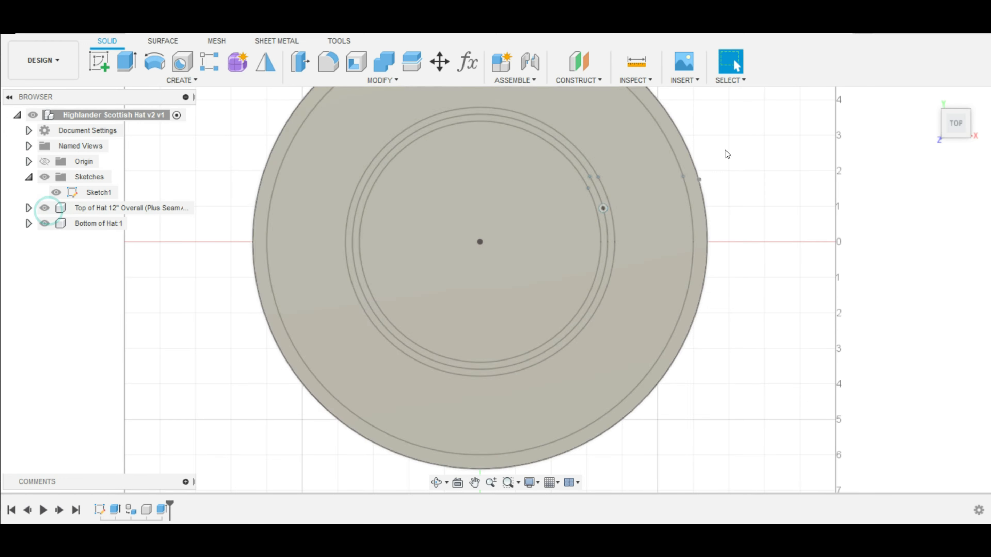
click(930, 98)
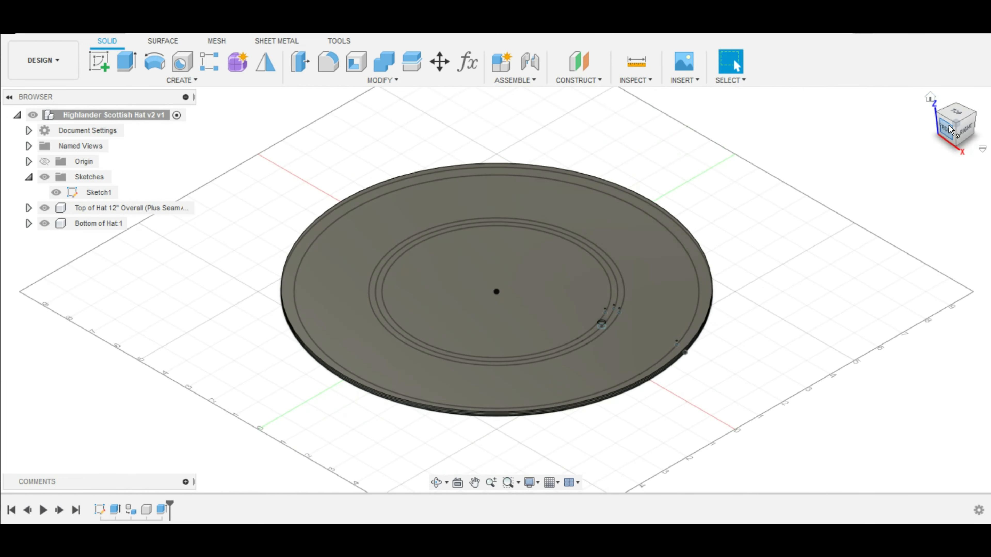
click(946, 129)
scroll(388, 328, up, 2)
scroll(559, 261, up, 1)
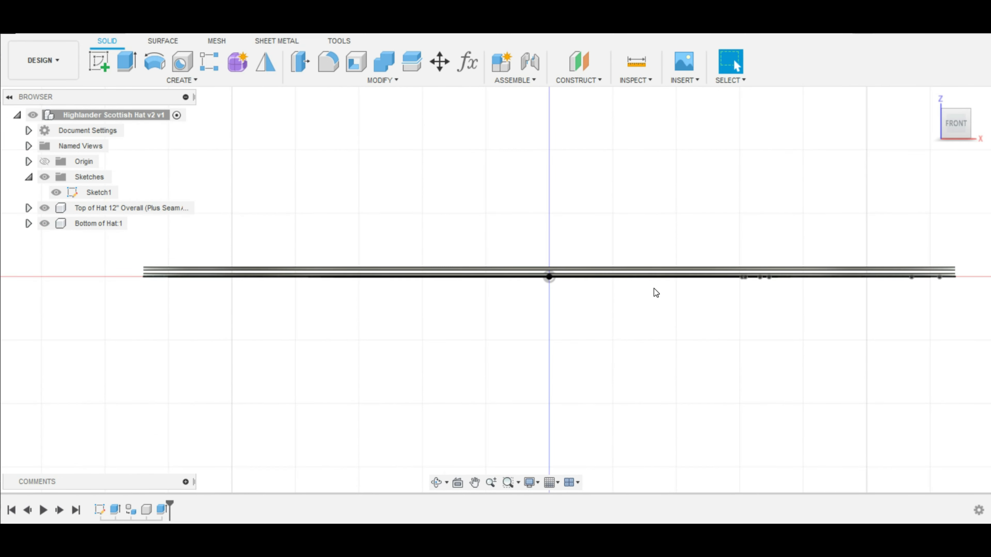
shift+middle_drag(765, 221, 737, 235)
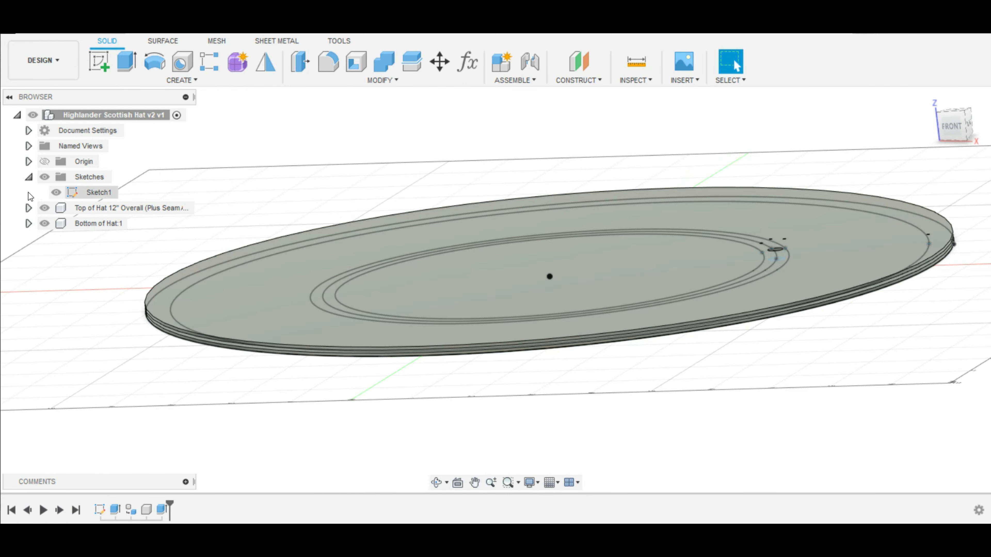
click(45, 177)
middle_drag(643, 139, 623, 128)
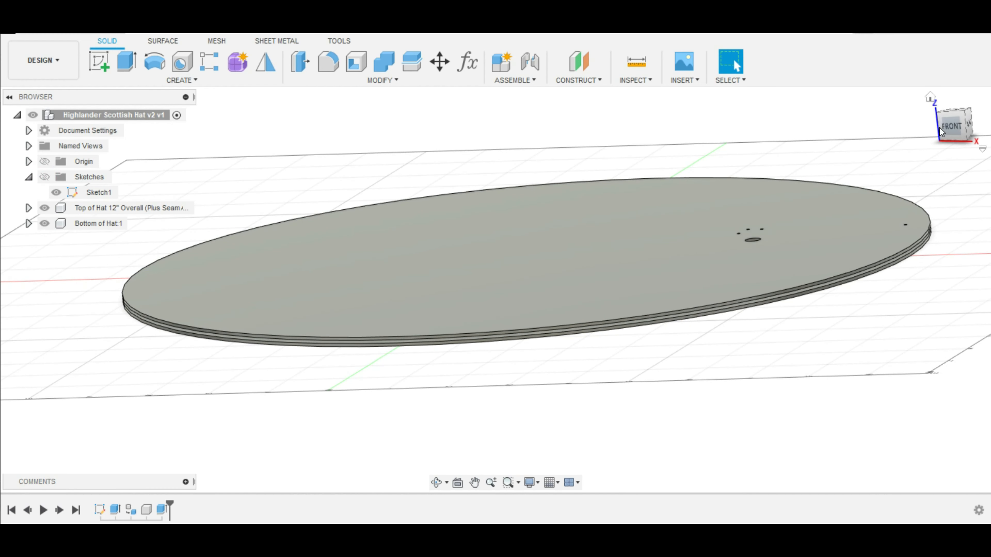
click(930, 98)
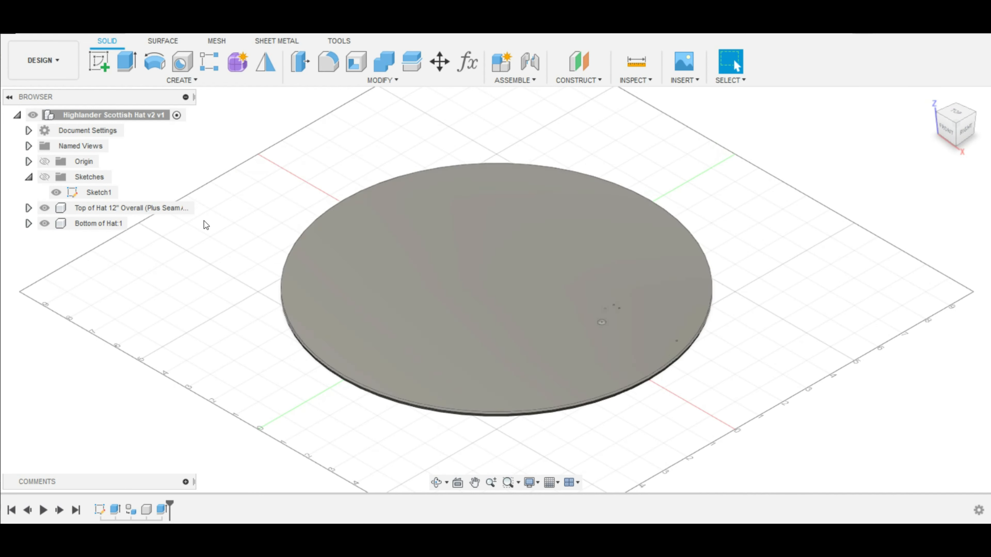
Show the sketches again and hide the Top of Hat component to expose the marker holes in the bottom piece.
click(49, 210)
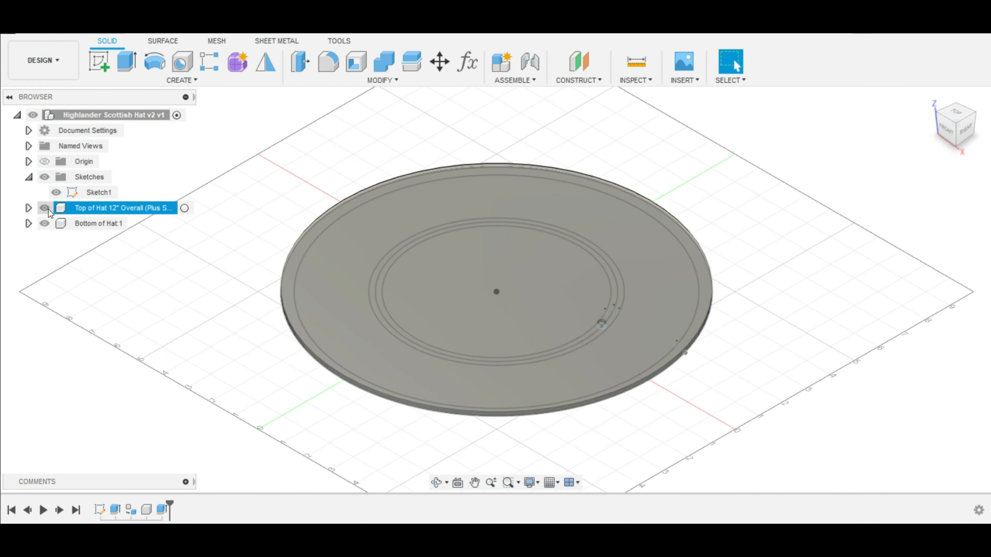
click(47, 209)
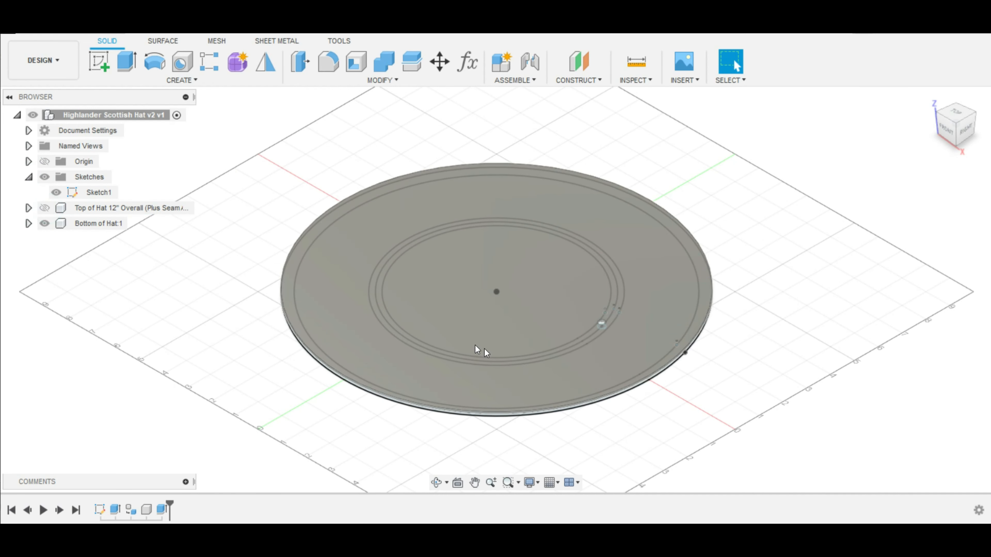
scroll(575, 339, up, 5)
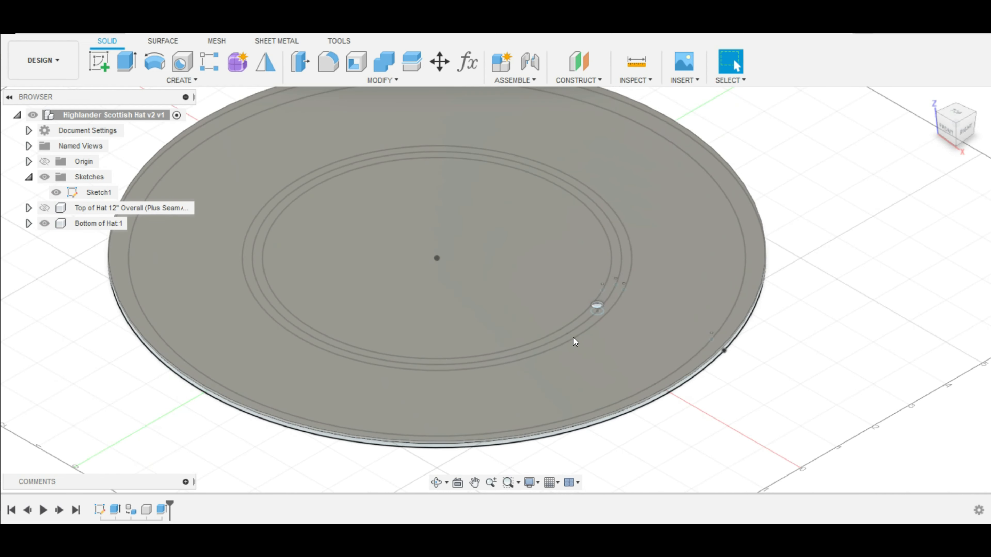
scroll(591, 305, up, 5)
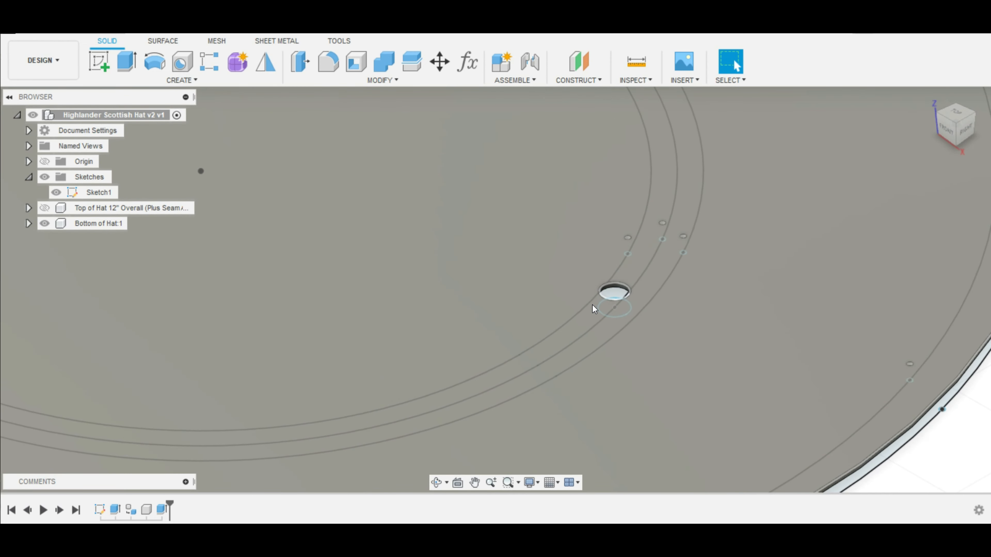
scroll(626, 296, up, 3)
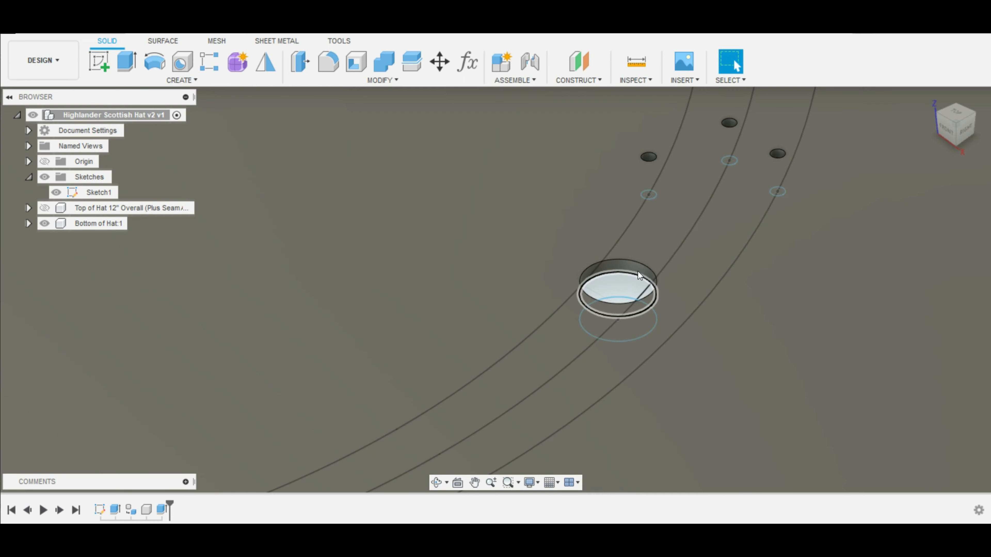
Set up a Pattern on Path of the large marker hole's face along the middle inner ring with a distance of 0.5 in.
click(636, 270)
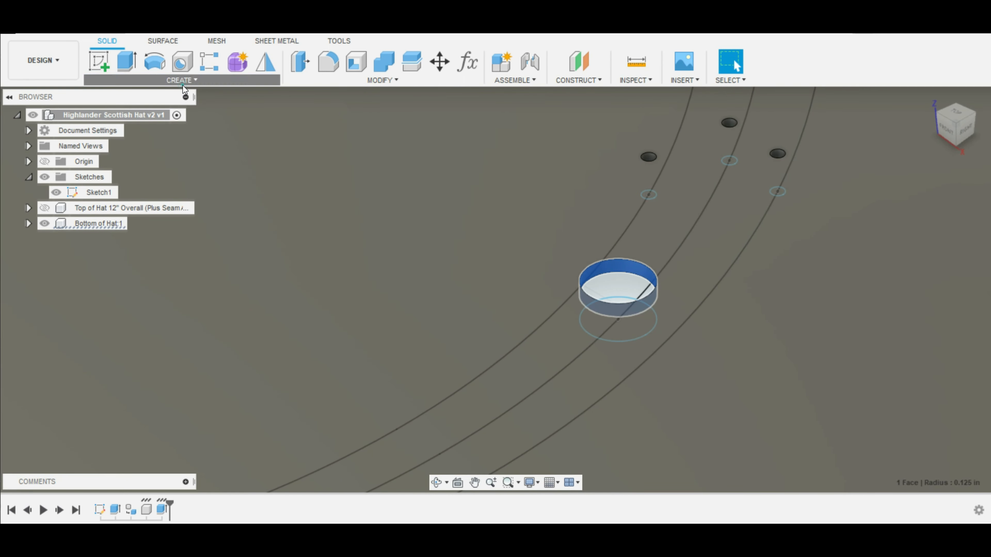
click(183, 82)
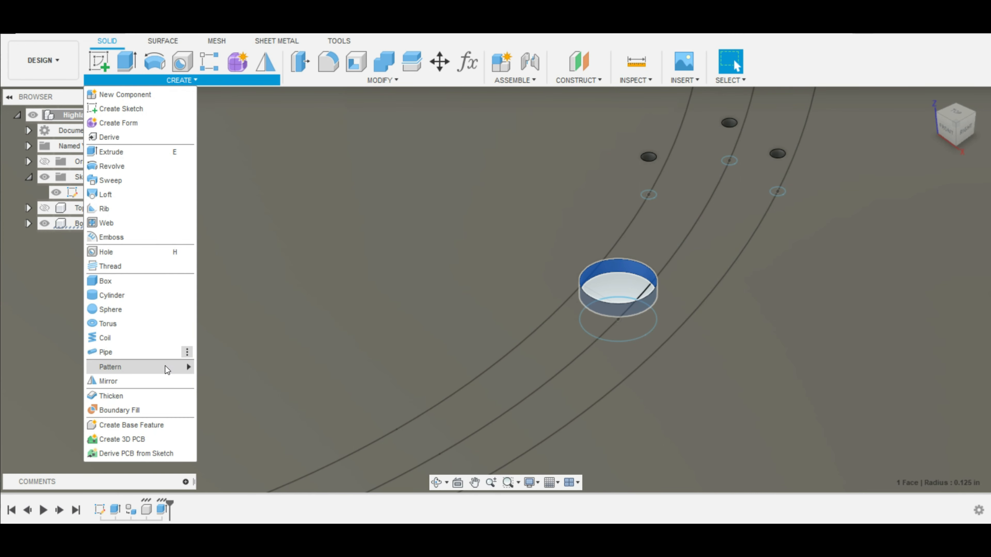
mouse_move(166, 368)
click(223, 395)
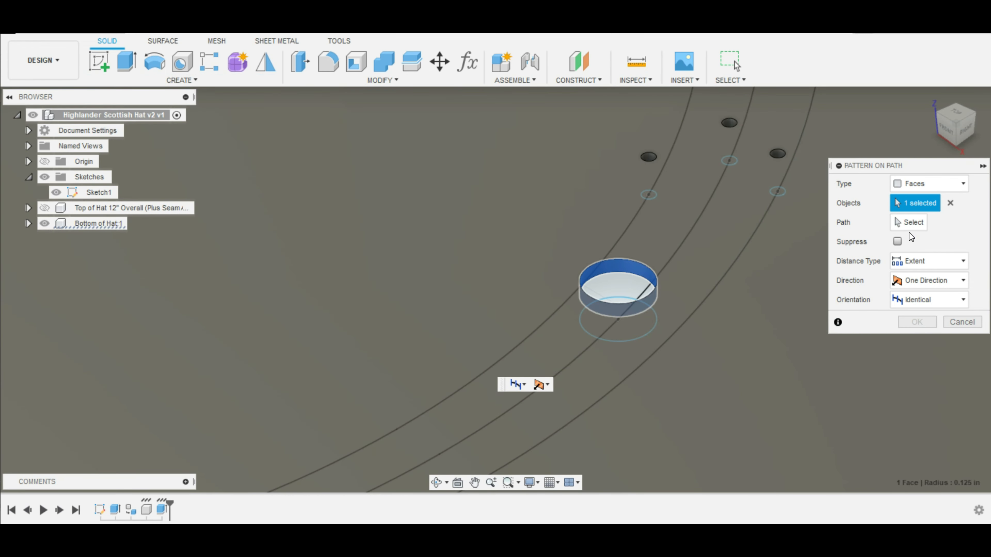
click(909, 222)
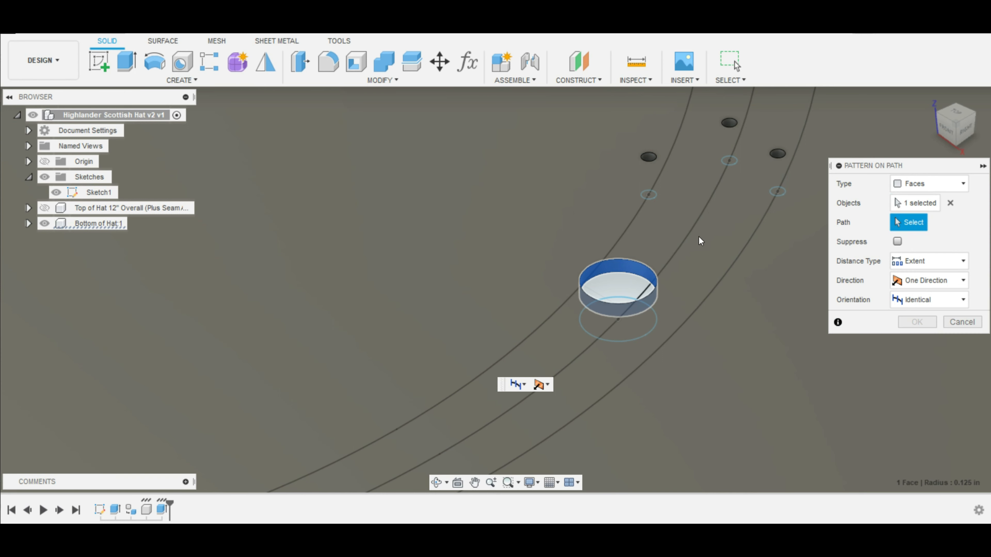
click(689, 237)
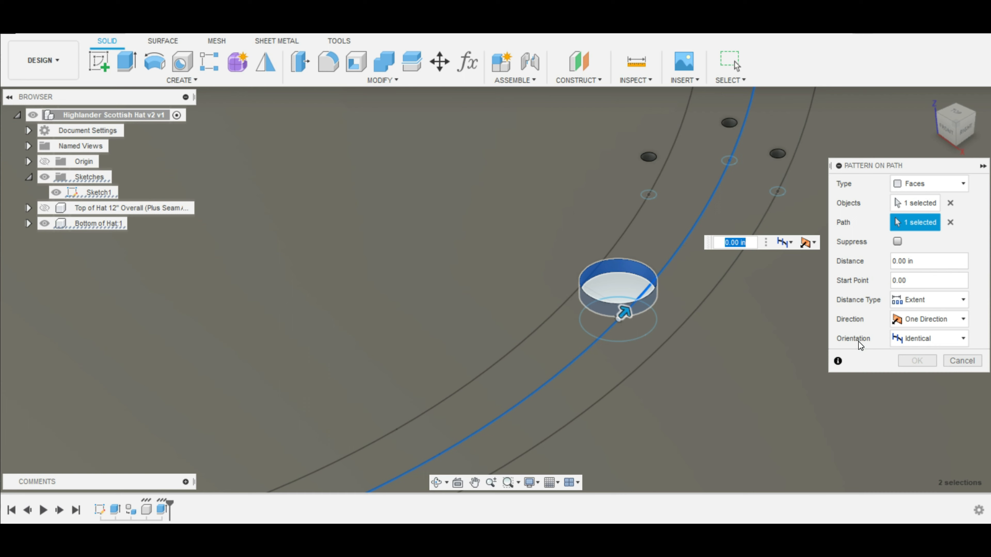
text(.05)
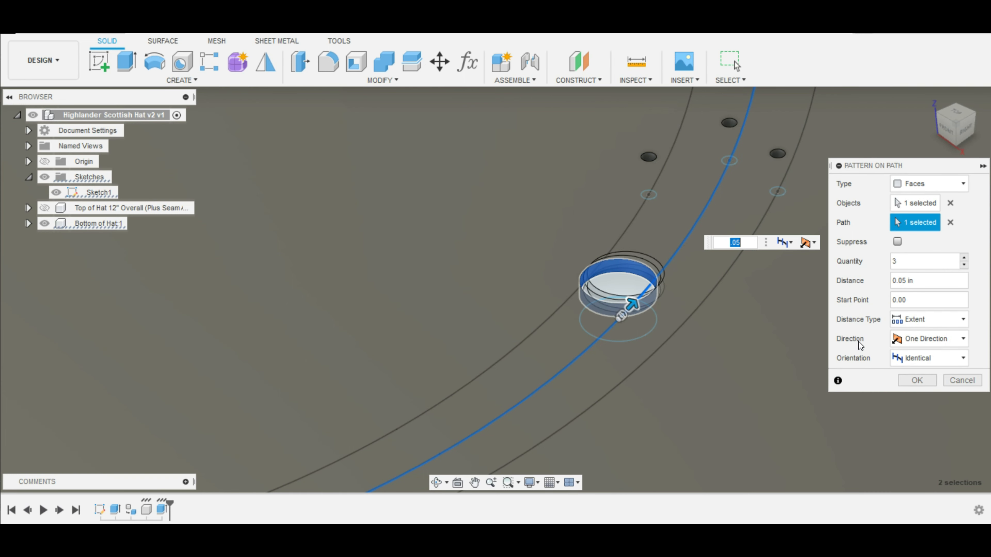
text(.5)
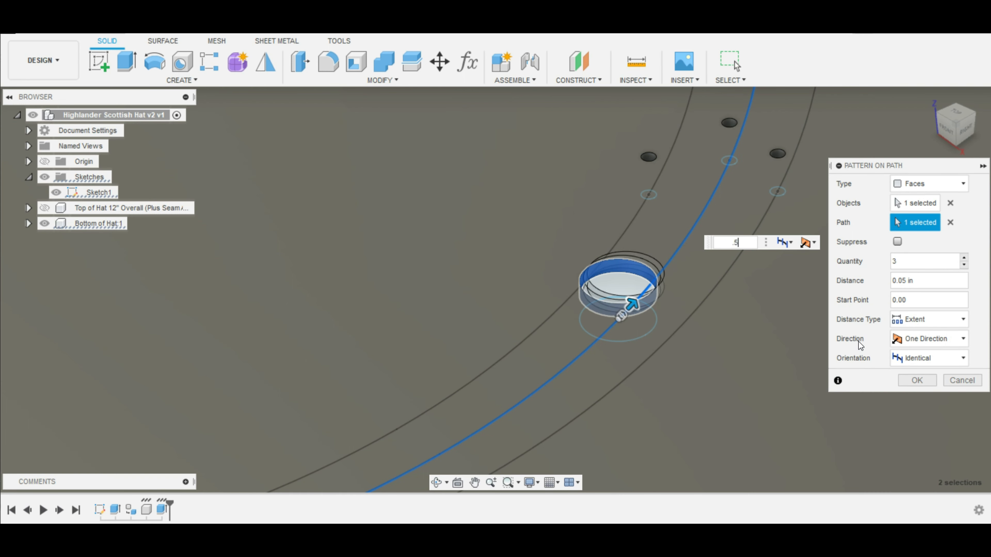
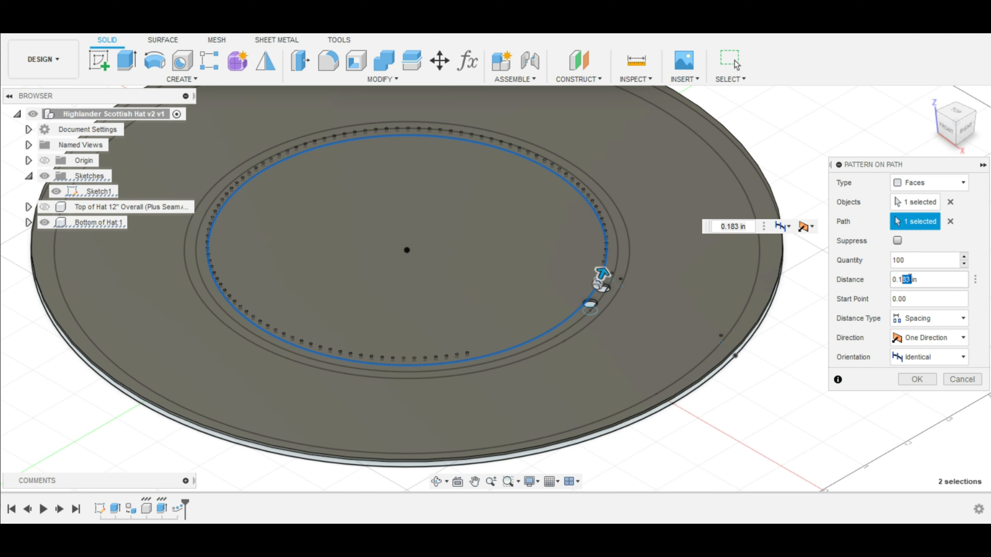
Try a 0.05 in spacing for the small-hole pattern along the innermost ring.
key(BackSpace)
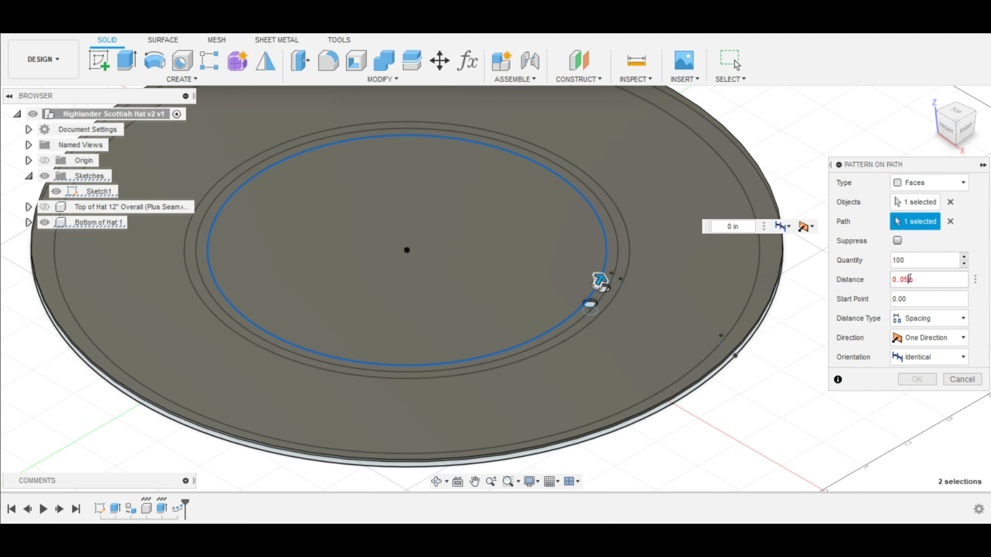
key(Left)
key(Left)
key(Left)
key(BackSpace)
key(Right)
key(Right)
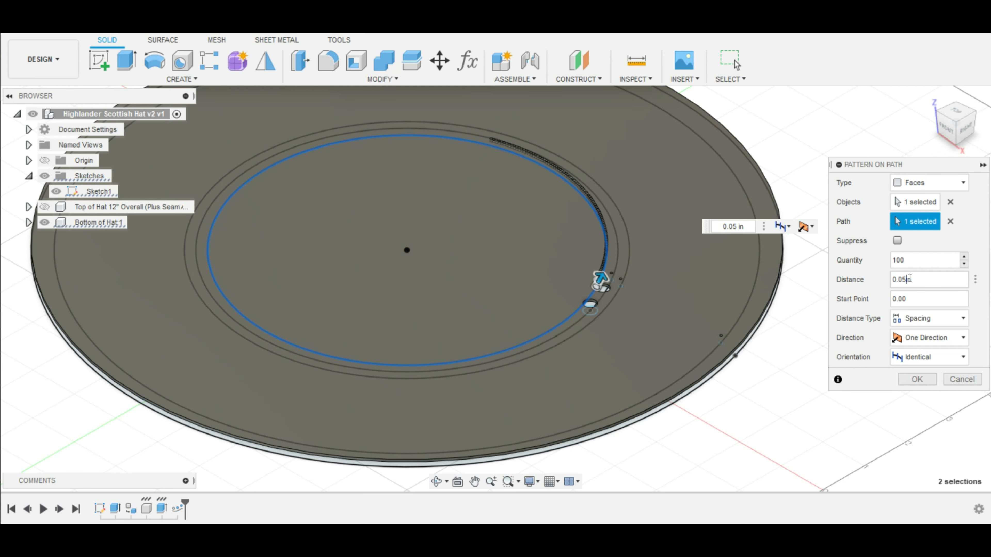
scroll(593, 238, up, 6)
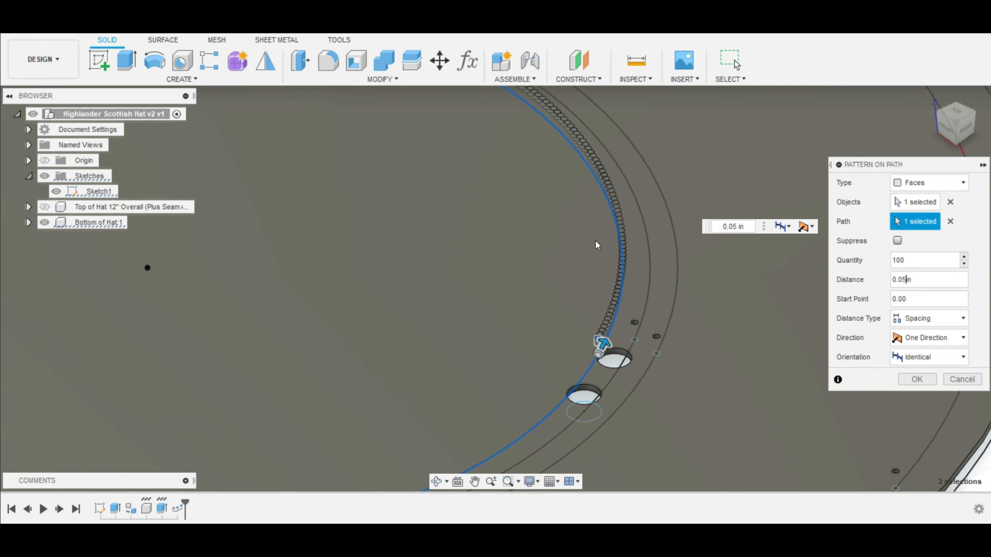
scroll(595, 241, up, 1)
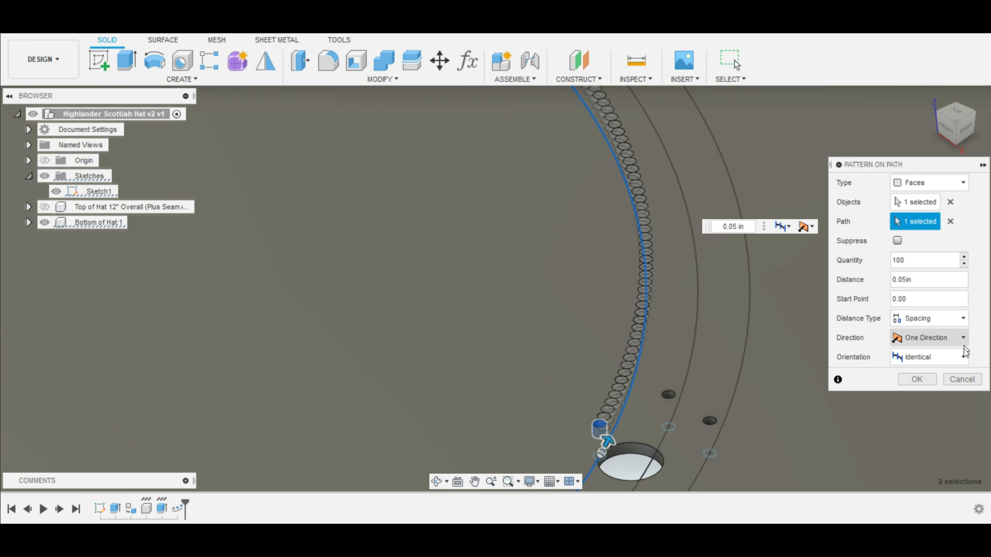
click(962, 357)
click(962, 358)
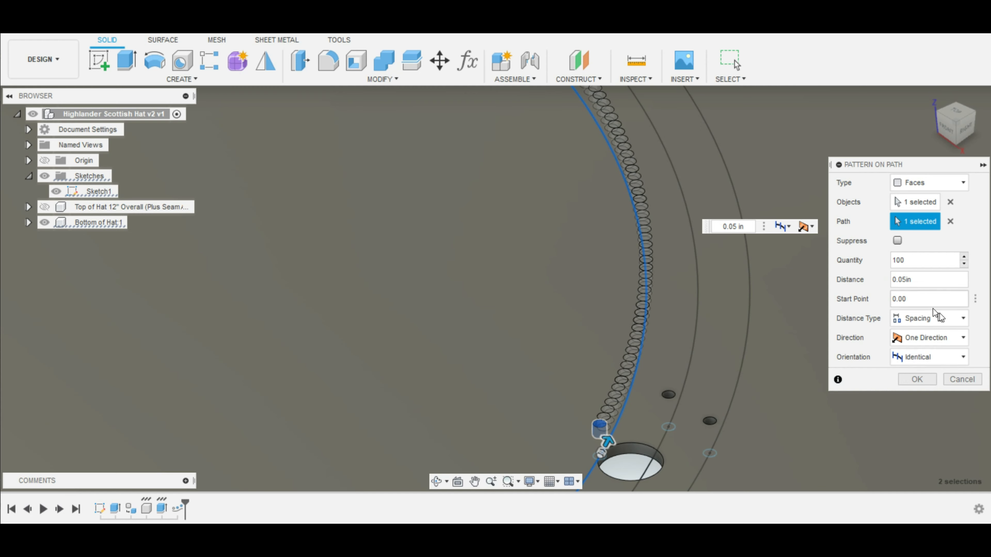
Try spacings of 0.1, 0.07 and 0.08 in for the innermost ring's small-hole pattern, settling on 0.06 in.
click(904, 280)
click(902, 281)
drag(913, 279, 891, 281)
text(.1)
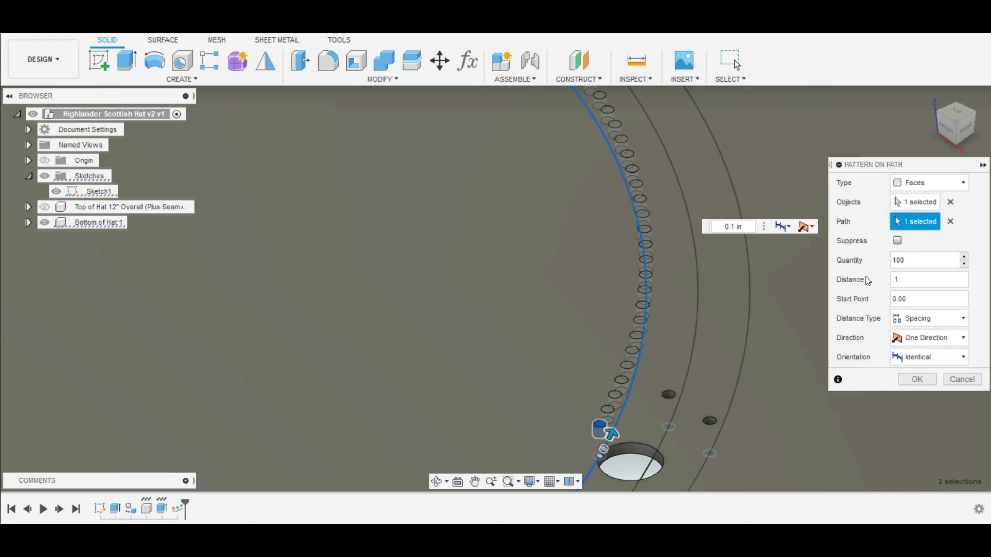
key(BackSpace)
text(07)
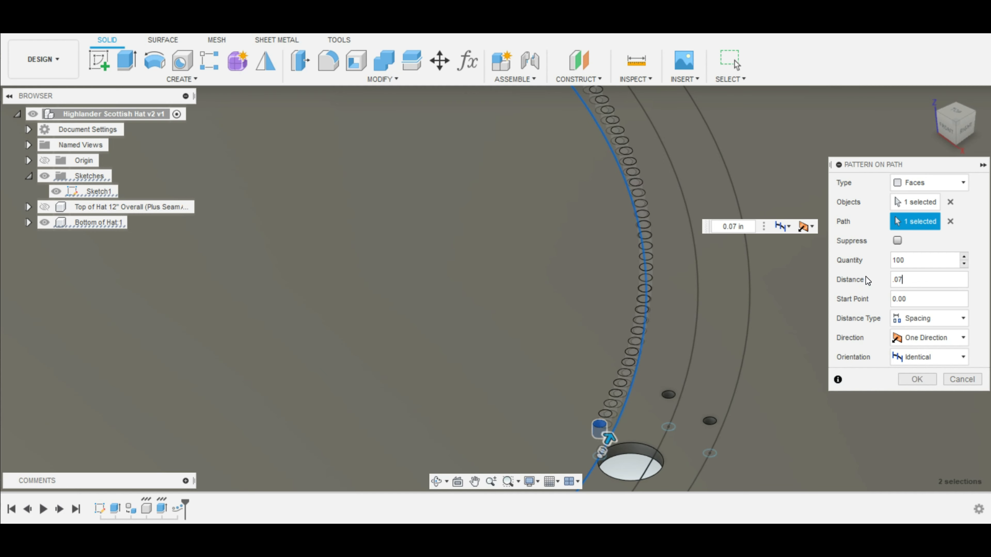
key(BackSpace)
text(8)
key(BackSpace)
text(6)
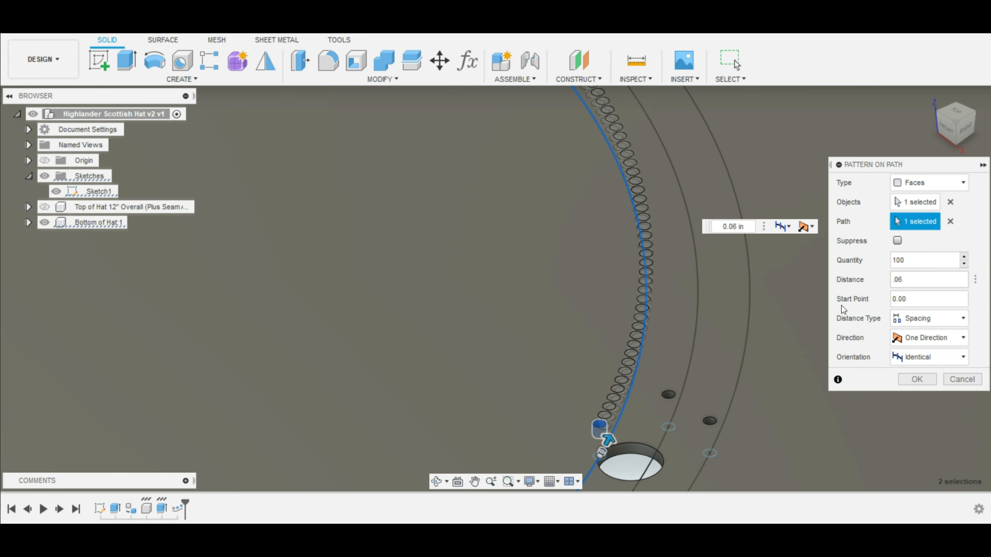
Set the quantity of the small-hole pattern to 350 so the holes run around the innermost ring.
scroll(524, 390, down, 5)
middle_drag(336, 354, 443, 200)
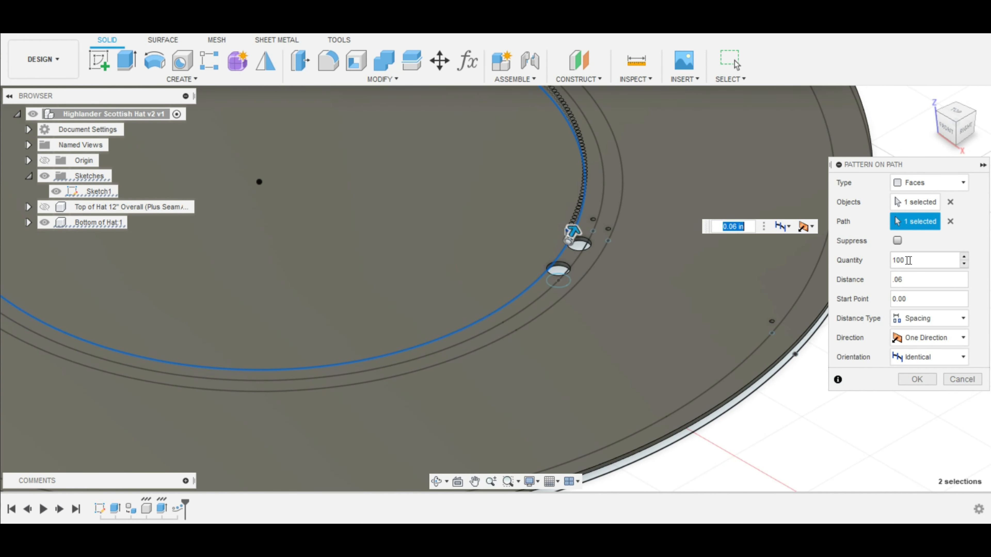
drag(896, 260, 887, 260)
scroll(287, 210, down, 5)
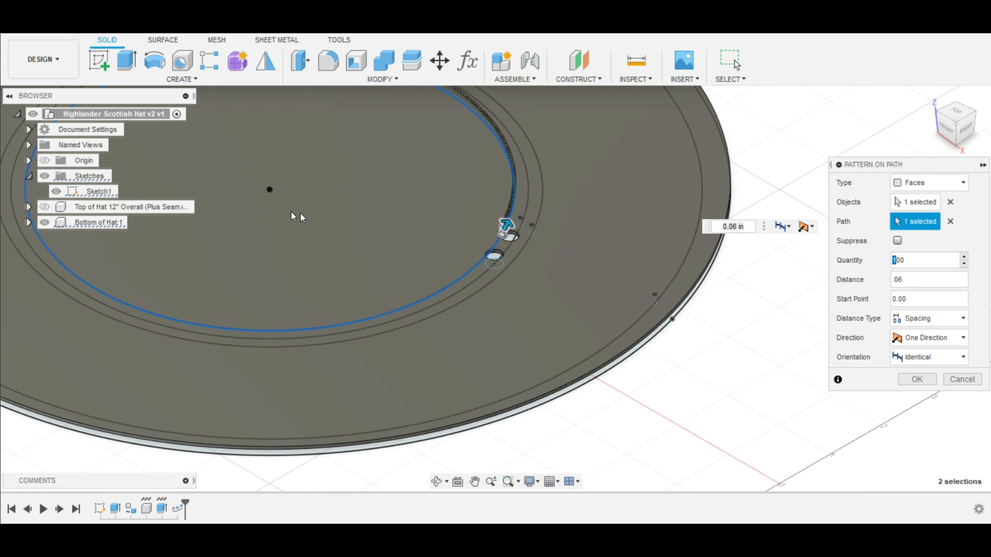
text(3)
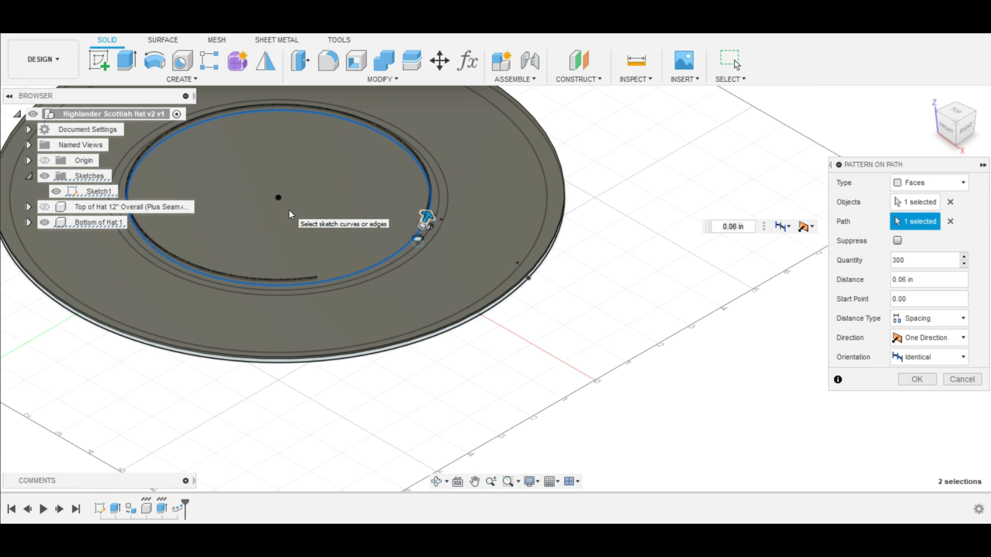
key(BackSpace)
text(4)
key(BackSpace)
text(5)
scroll(487, 226, up, 3)
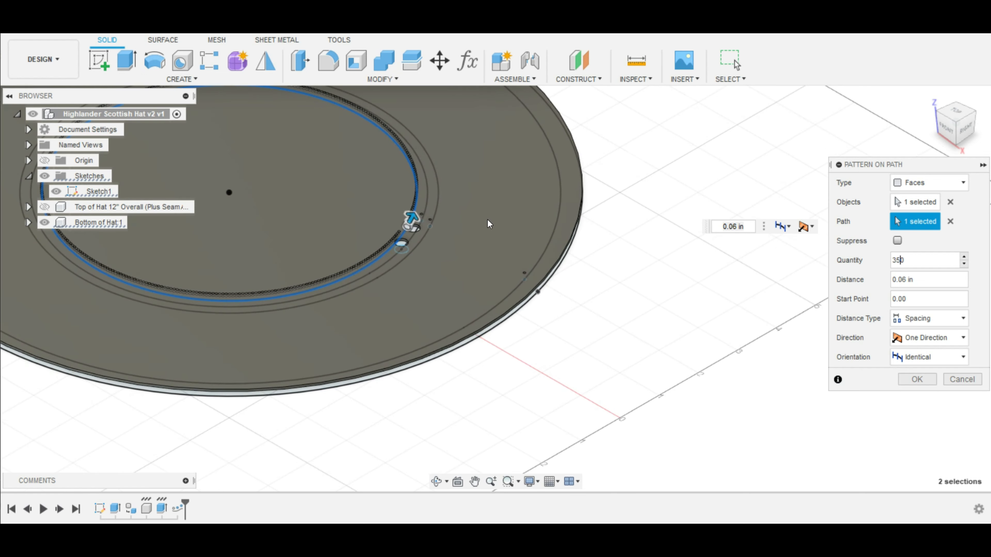
Set the innermost ring's small-hole pattern quantity to 355 and create the pattern.
scroll(359, 218, up, 5)
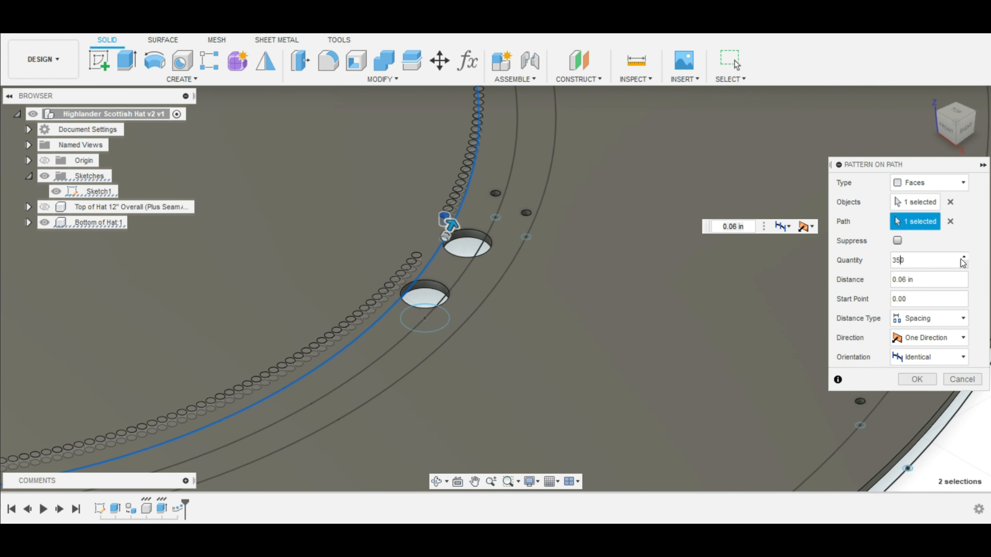
key(Delete)
text(6)
key(BackSpace)
text(4)
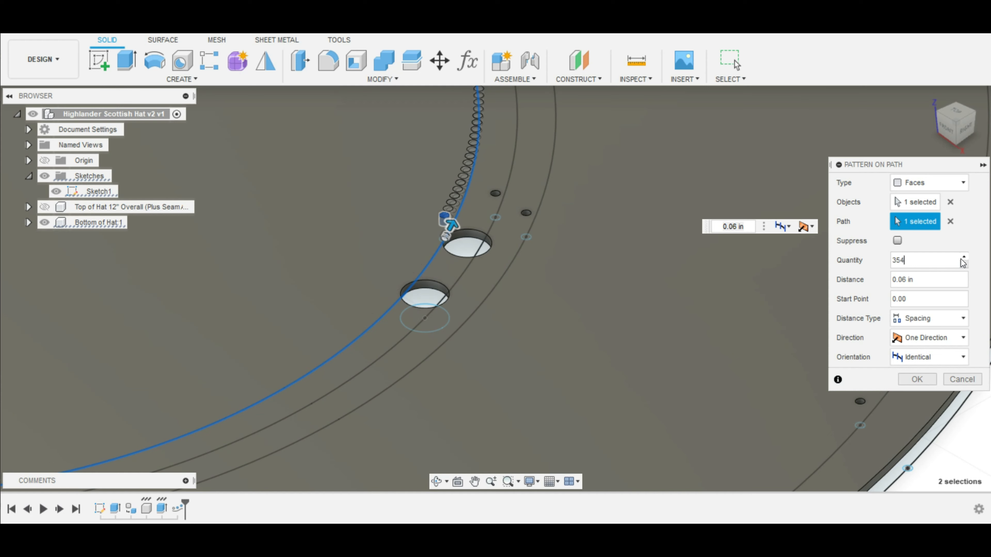
key(BackSpace)
text(5)
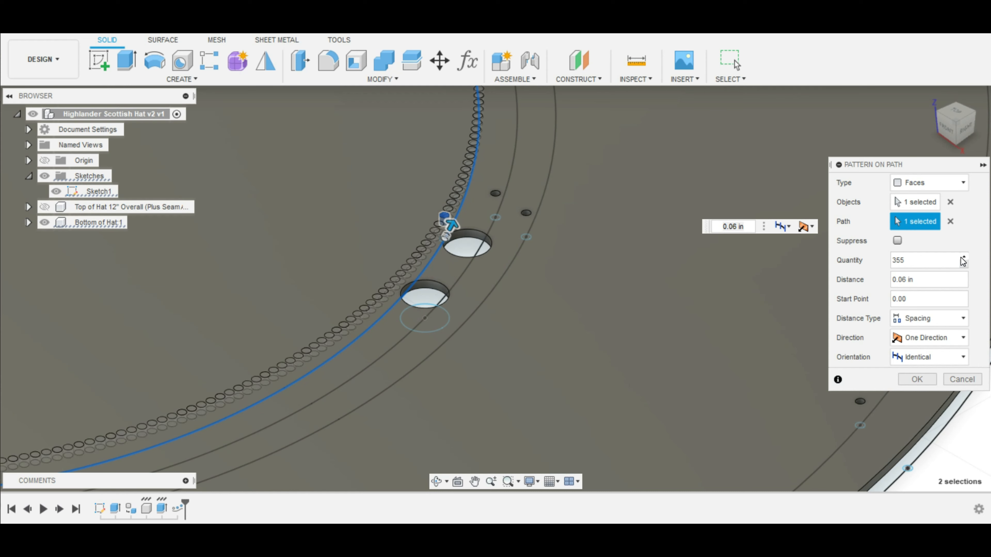
click(917, 380)
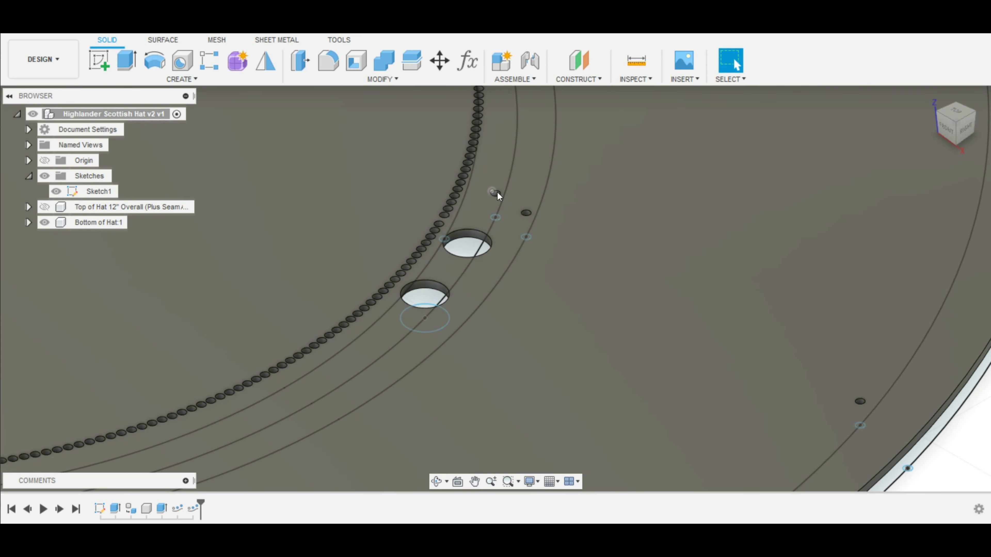
Set up a Pattern on Path of the second small marker hole's face along the middle of the three inner rings.
scroll(497, 191, up, 5)
middle_drag(512, 187, 517, 244)
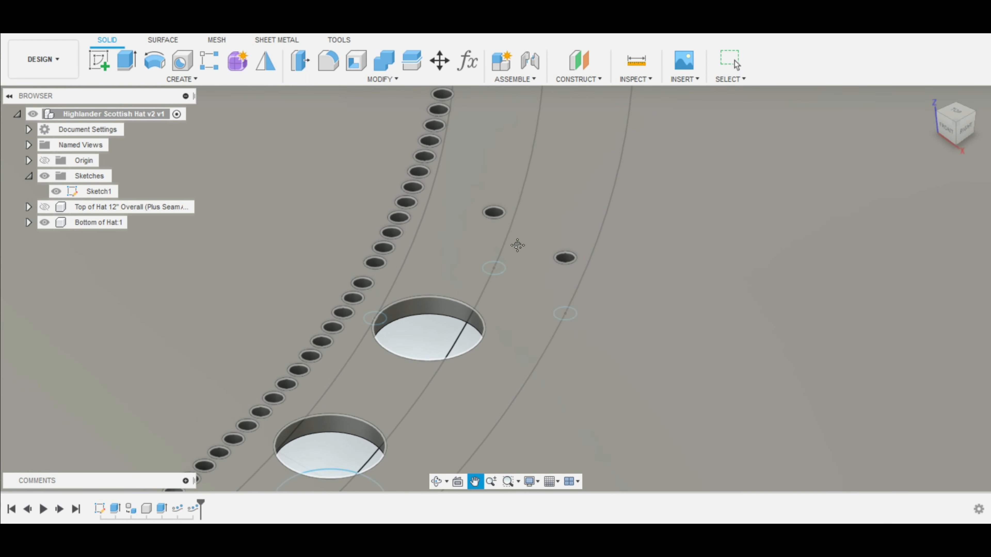
click(501, 235)
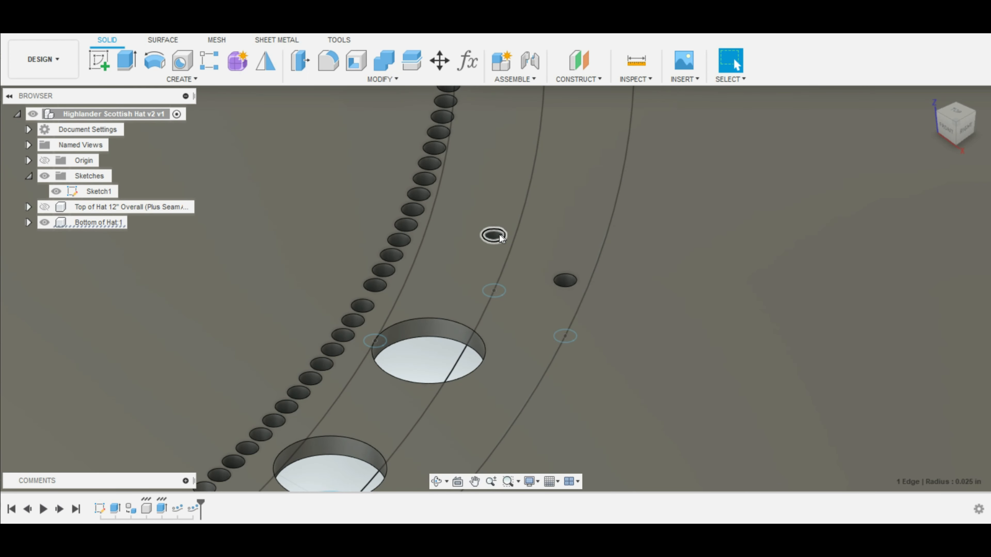
click(497, 240)
click(180, 80)
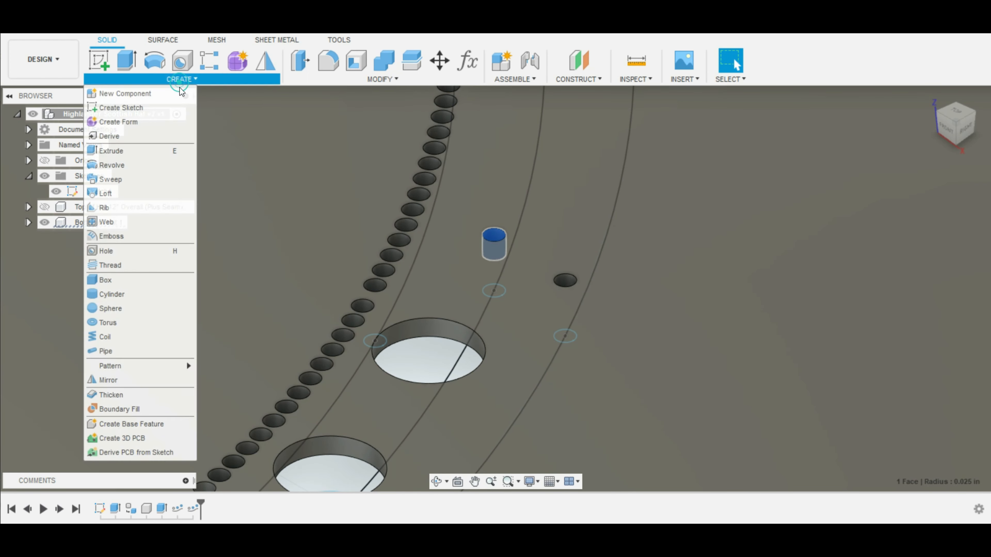
mouse_move(168, 367)
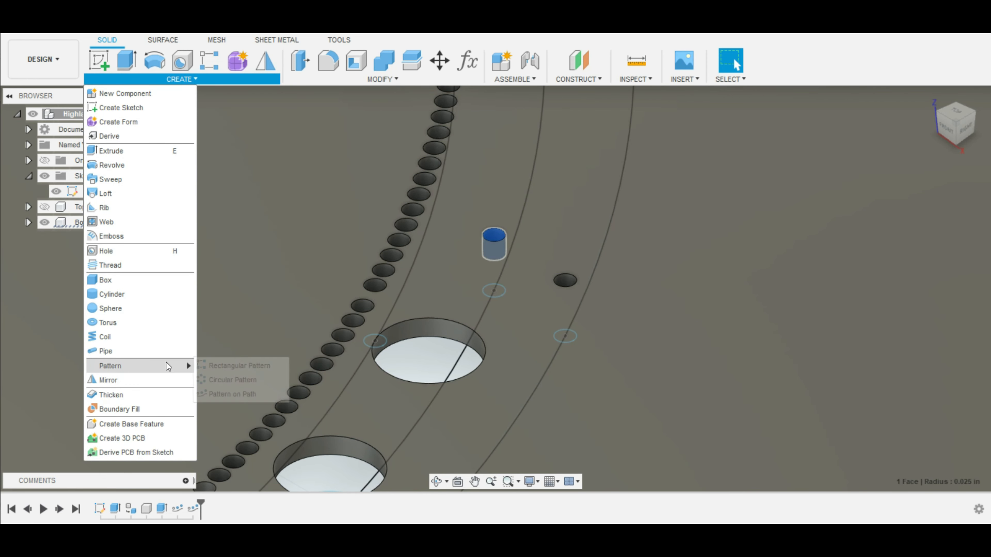
click(221, 394)
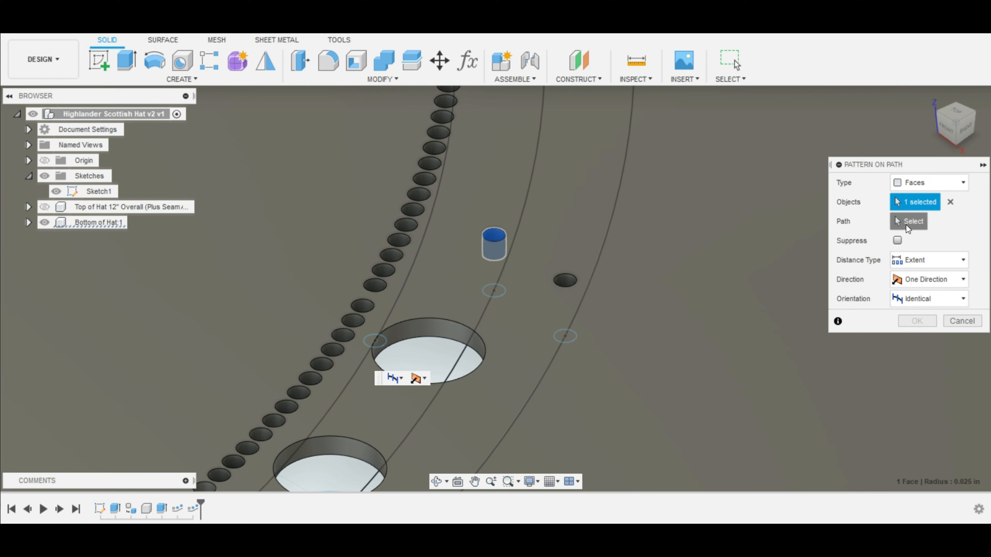
click(908, 230)
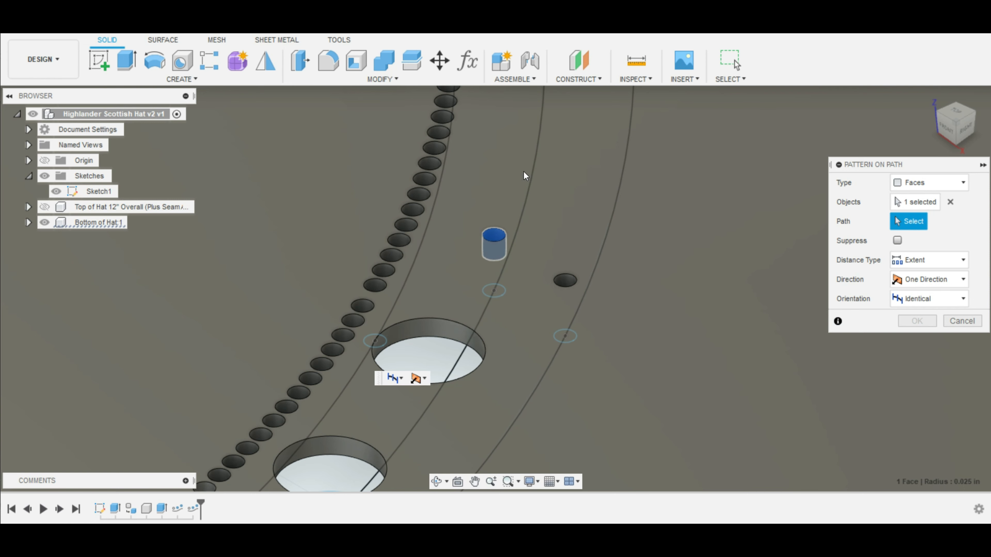
click(532, 177)
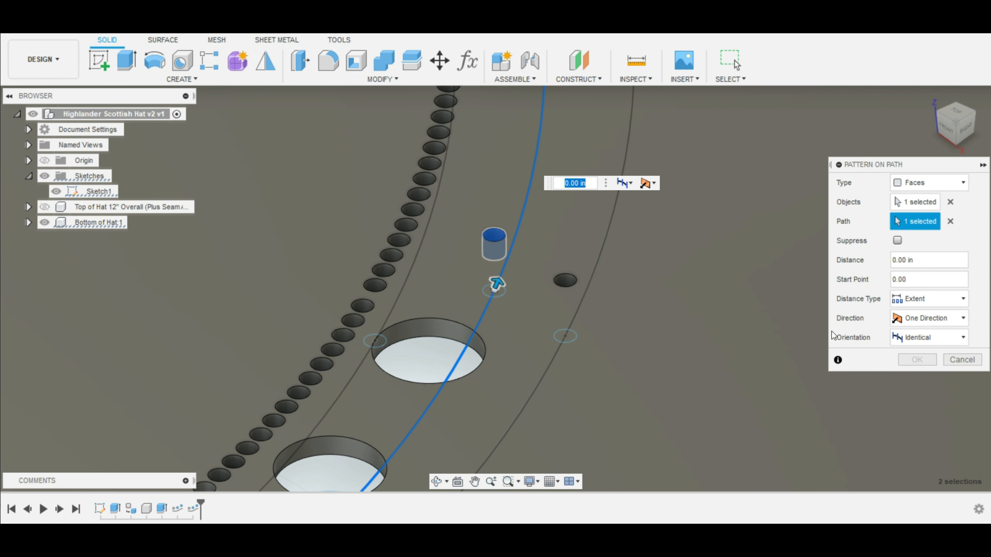
Give the middle inner ring's pattern the Spacing distance type, a distance of 0.06 in and a quantity of 300.
click(941, 302)
click(931, 333)
drag(491, 287, 497, 275)
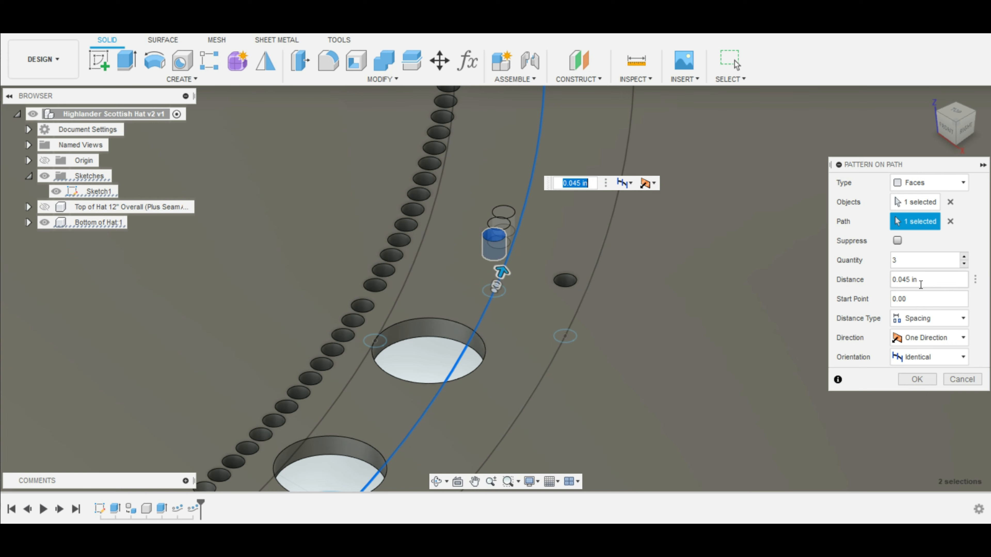
drag(917, 281, 902, 278)
text(6)
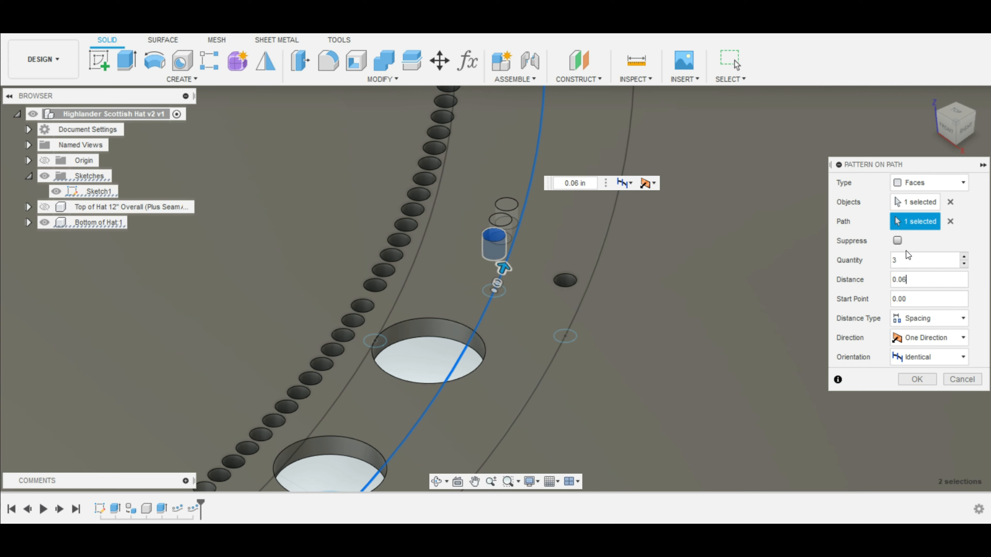
click(902, 265)
text(00)
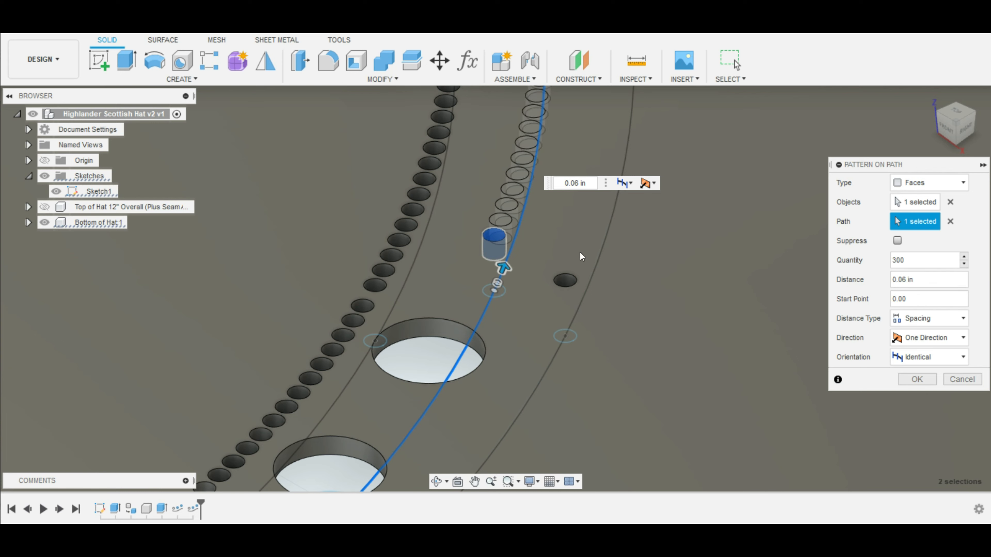
Try quantities of 360, 370 and 380 for the middle inner ring's small-hole pattern.
scroll(474, 245, down, 10)
scroll(414, 208, down, 3)
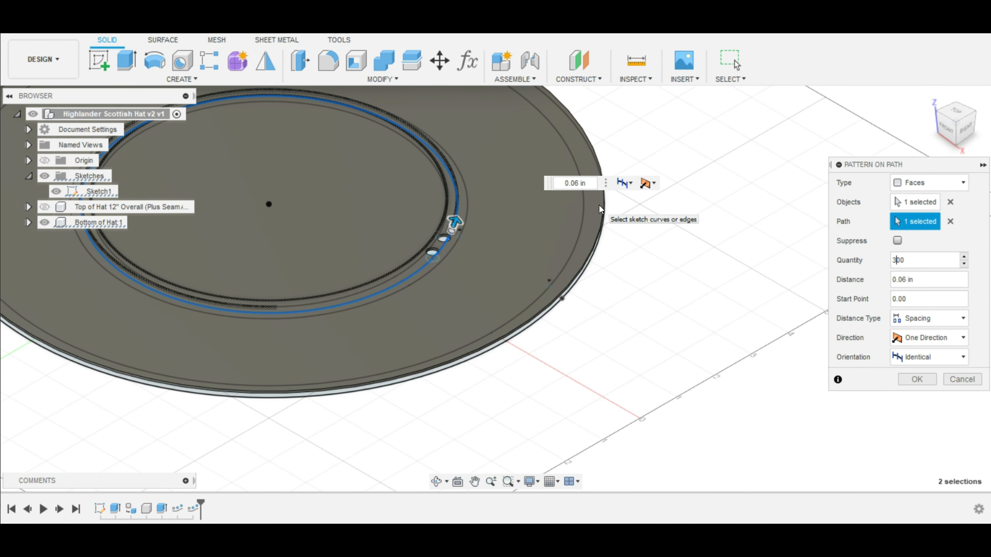
key(BackSpace)
text(4)
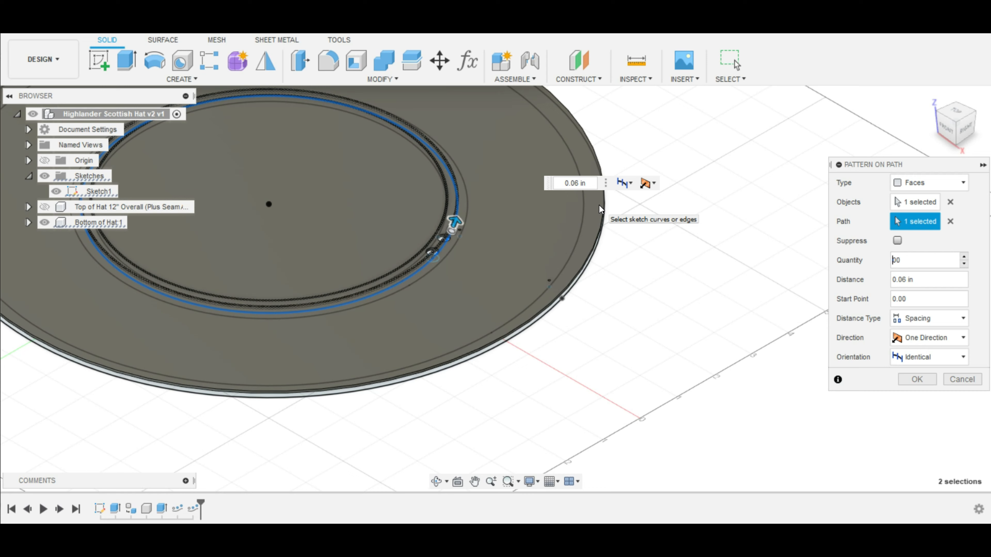
text(3)
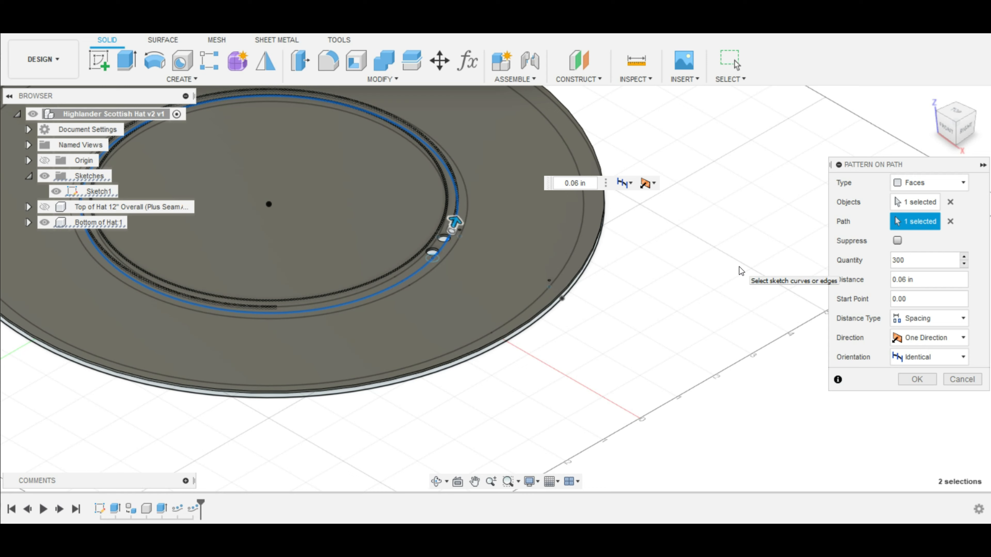
text(6)
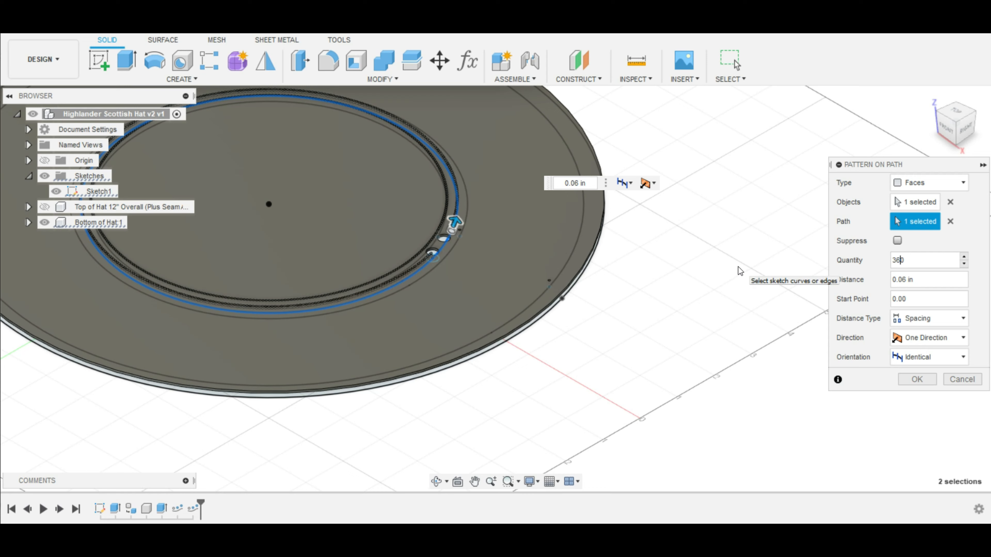
key(BackSpace)
text(7)
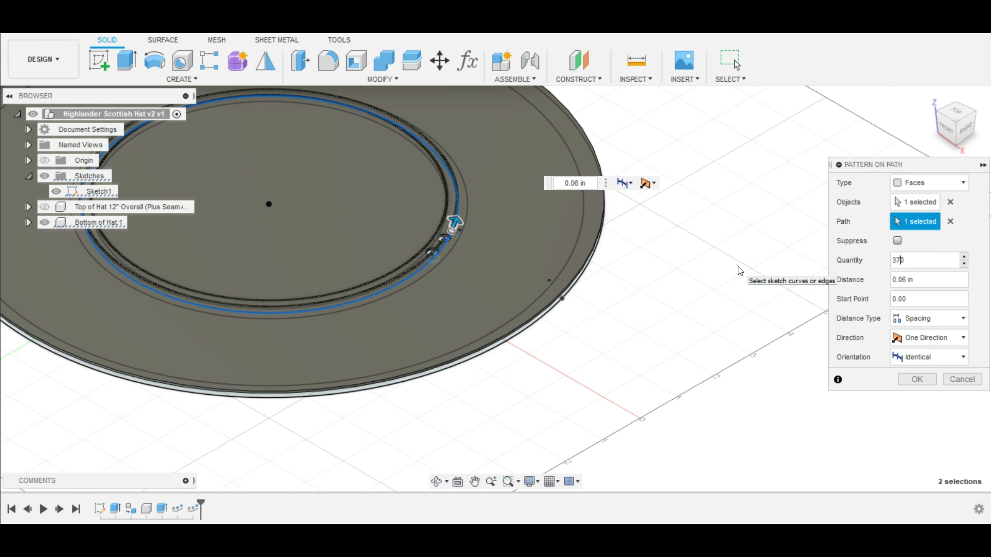
key(BackSpace)
text(8)
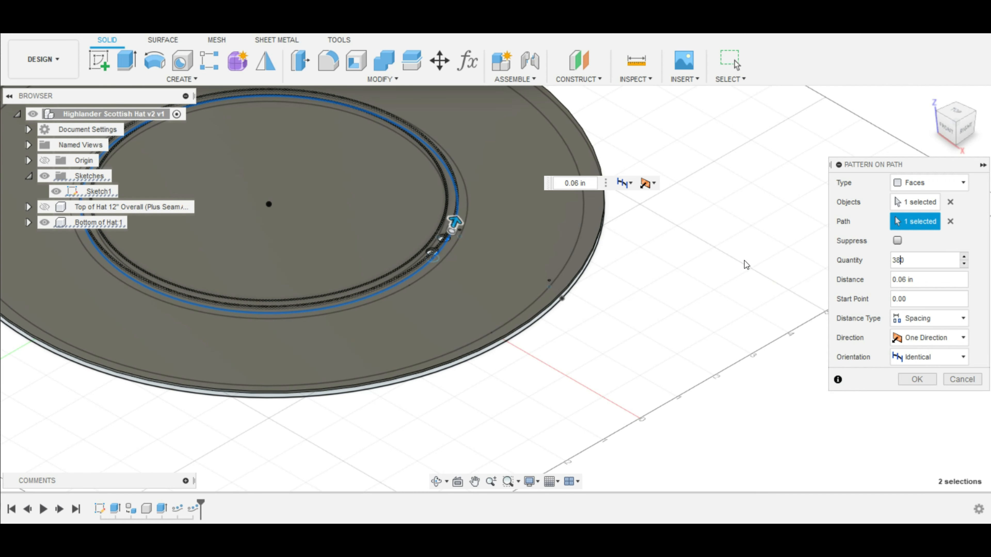
Set the quantity of the middle inner ring's small-hole pattern to 376 and create the pattern.
scroll(501, 211, up, 5)
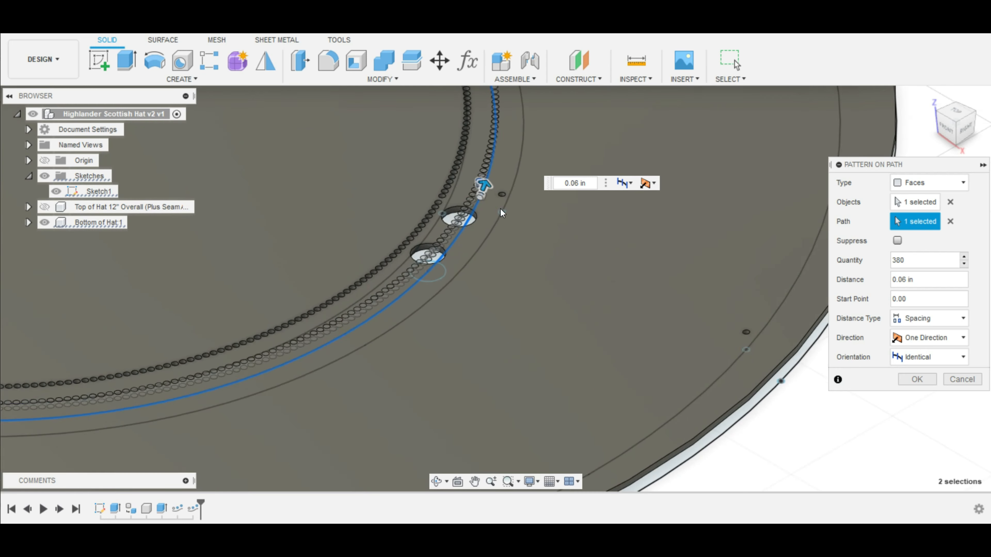
scroll(501, 211, up, 3)
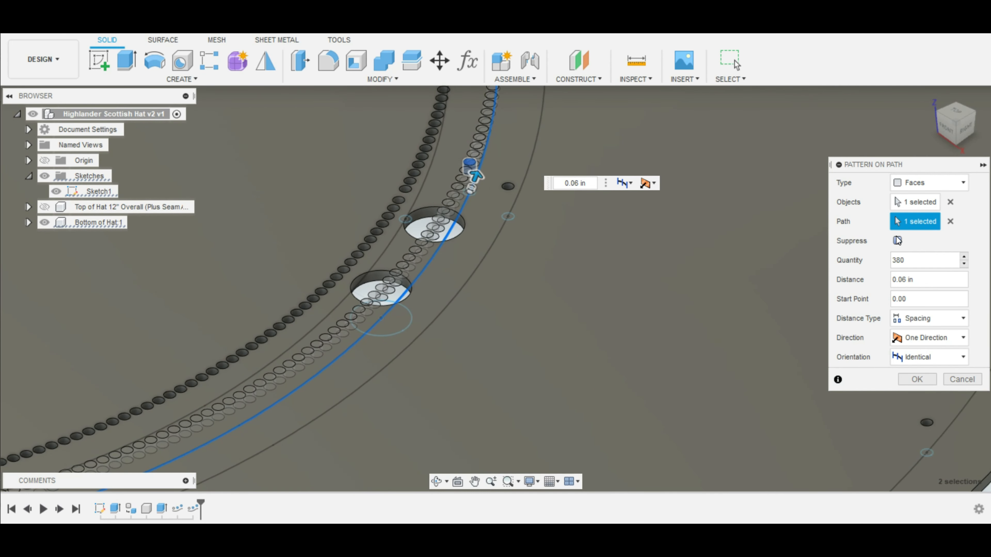
key(BackSpace)
text(7)
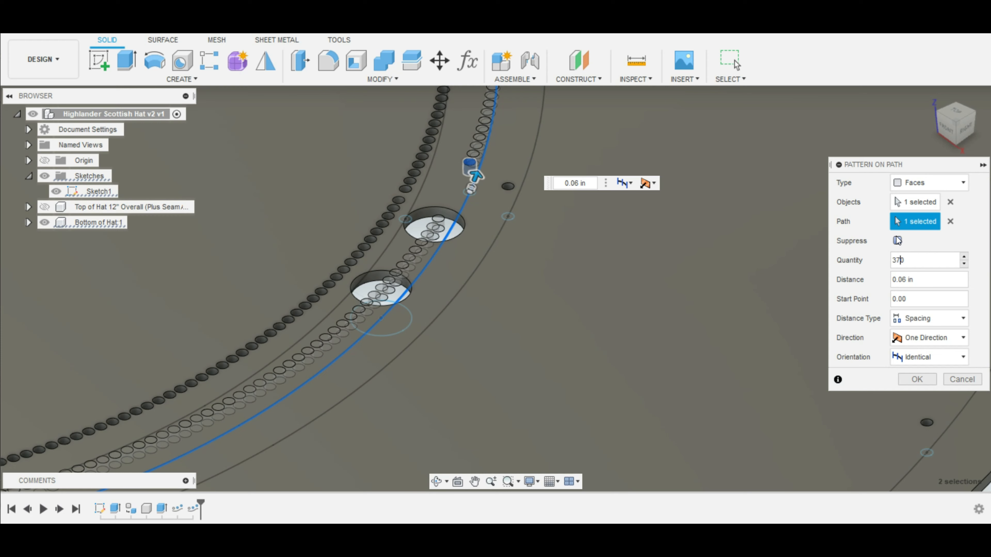
text(5)
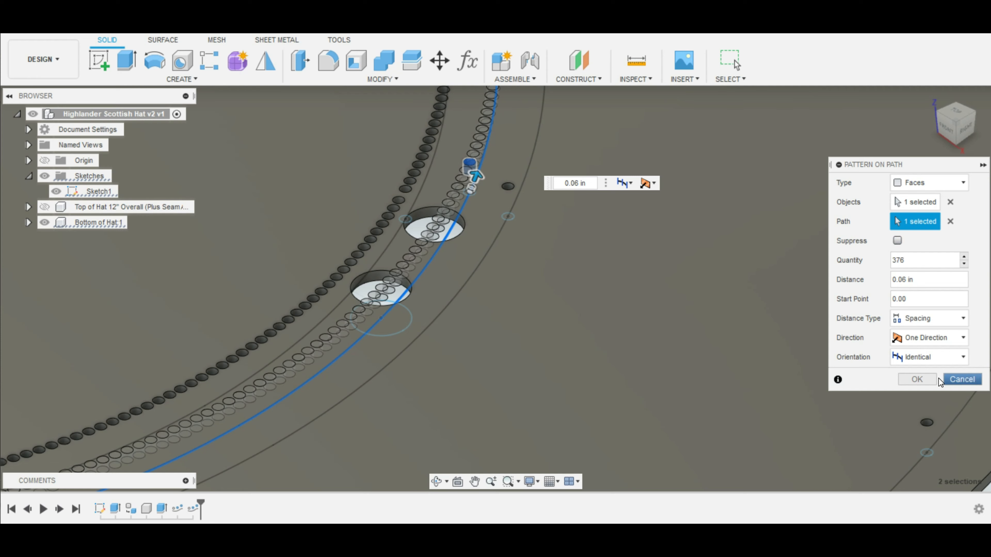
click(917, 379)
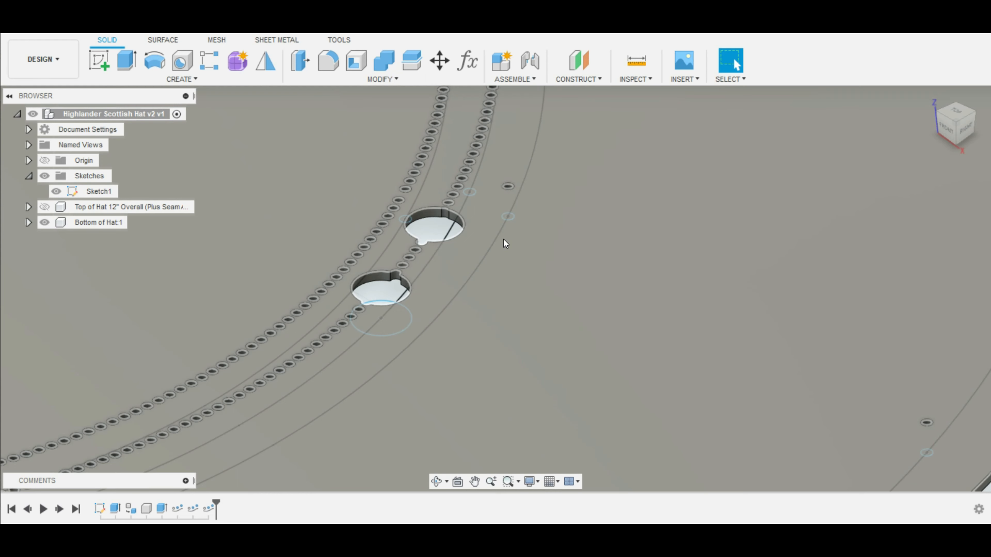
Set up a Pattern on Path of the third small marker hole's face along the outermost of the three inner rings.
scroll(509, 182, up, 3)
scroll(509, 187, up, 4)
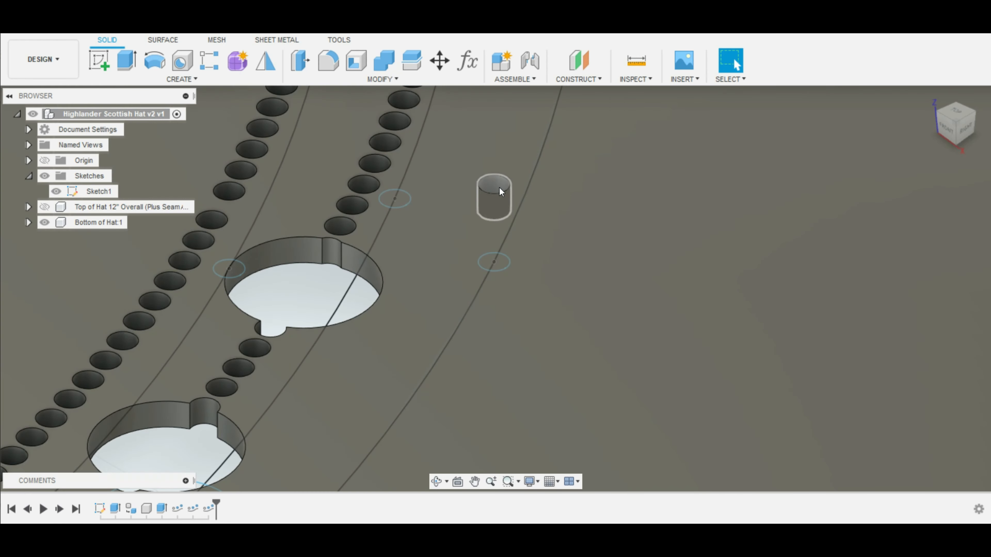
click(499, 189)
click(199, 79)
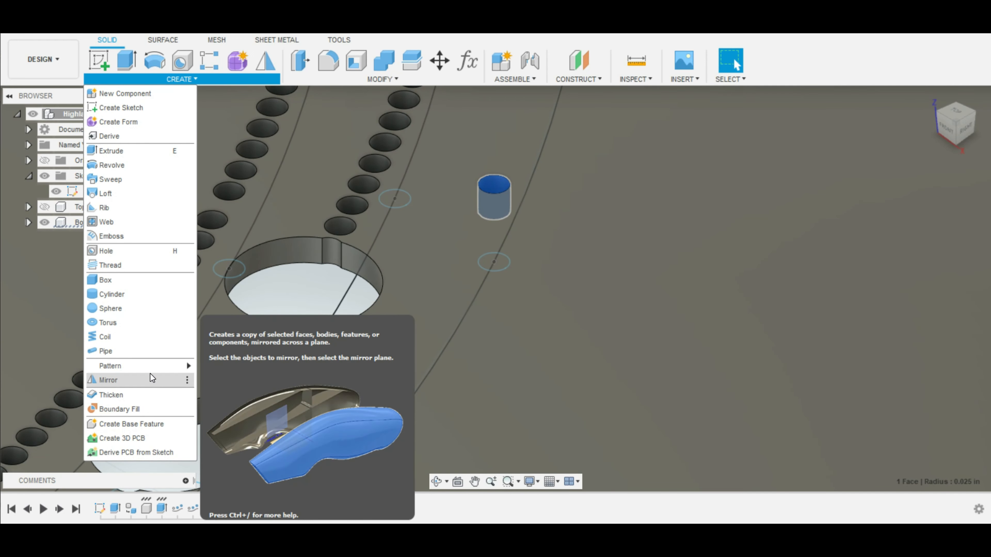
mouse_move(159, 368)
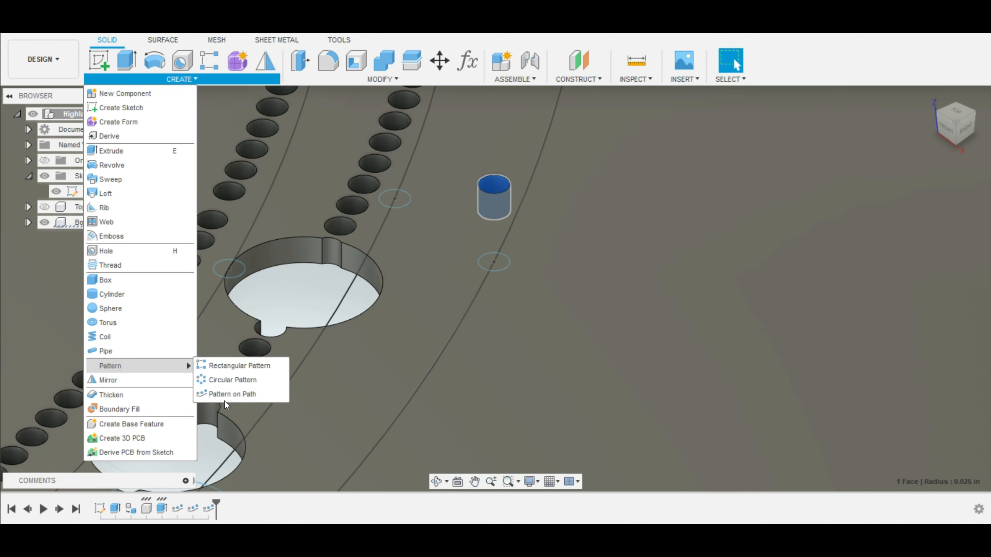
click(230, 393)
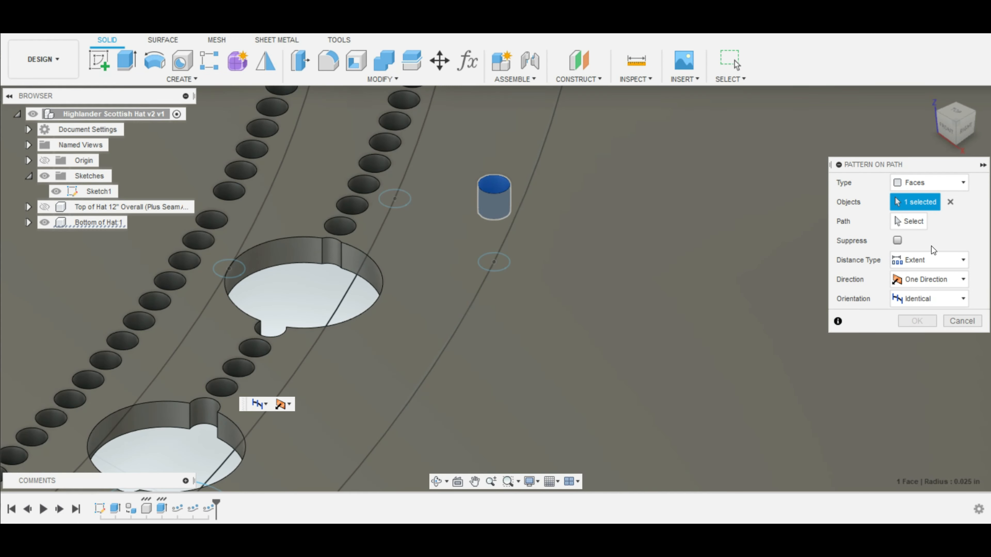
click(911, 222)
click(539, 154)
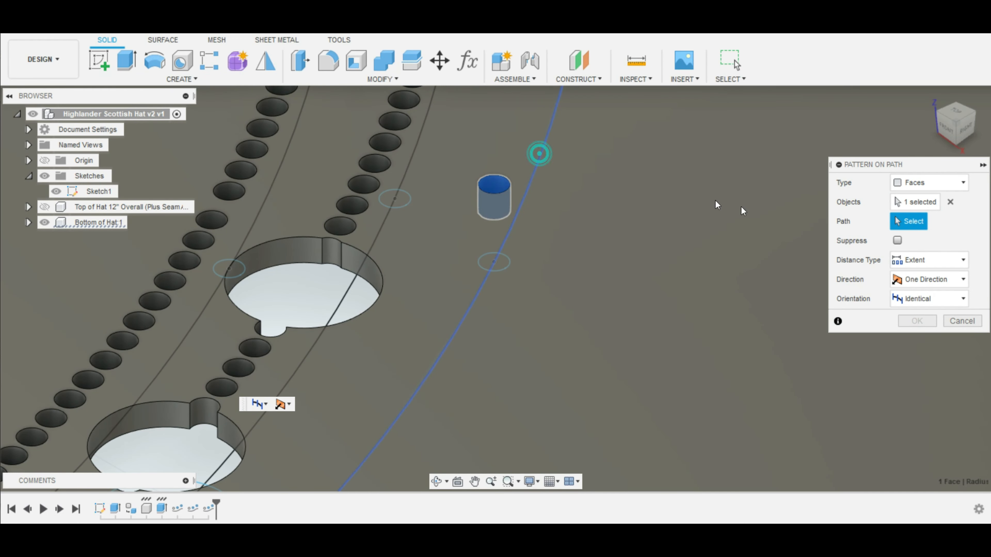
Set the third ring's small-hole pattern to a quantity of 400 and a distance of 0.05 in.
drag(913, 261, 897, 260)
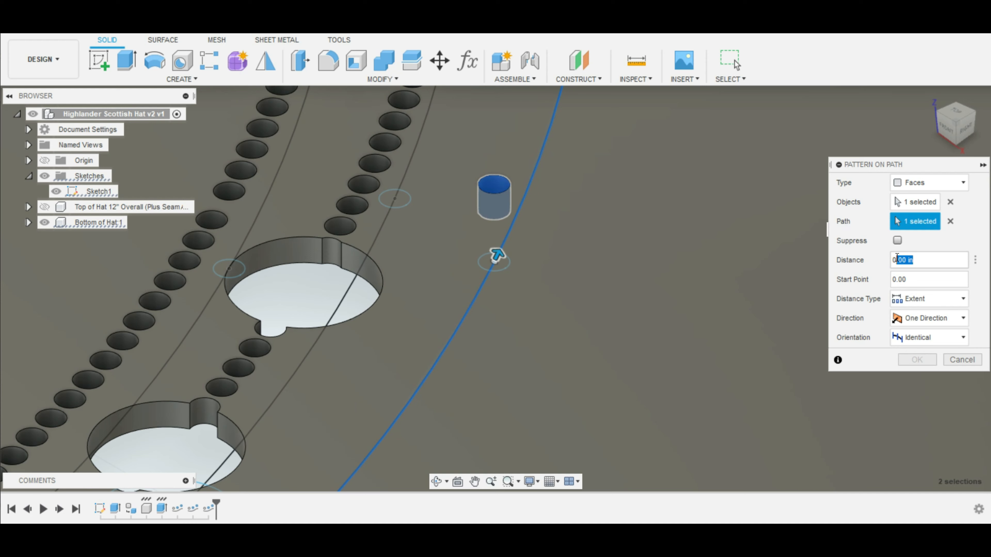
key(BackSpace)
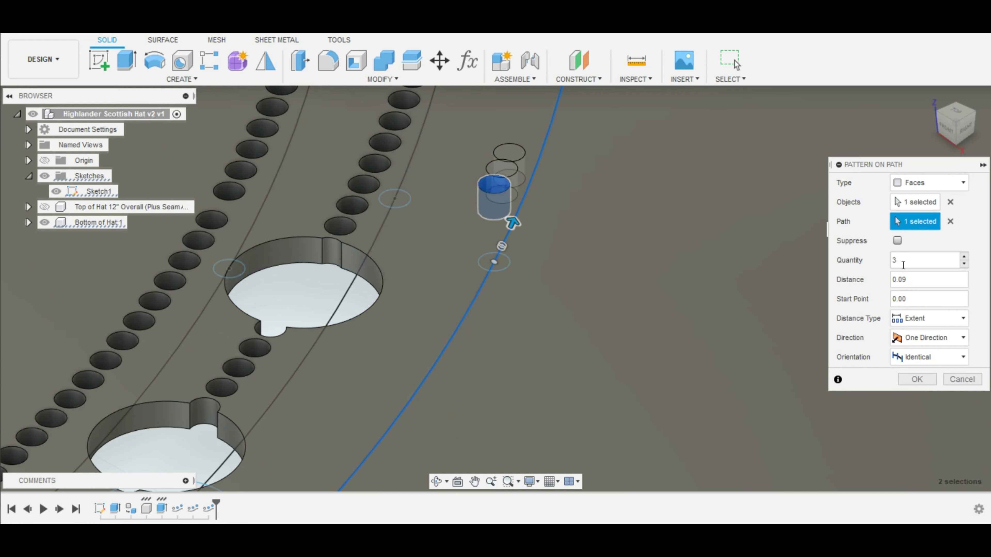
drag(514, 226, 533, 176)
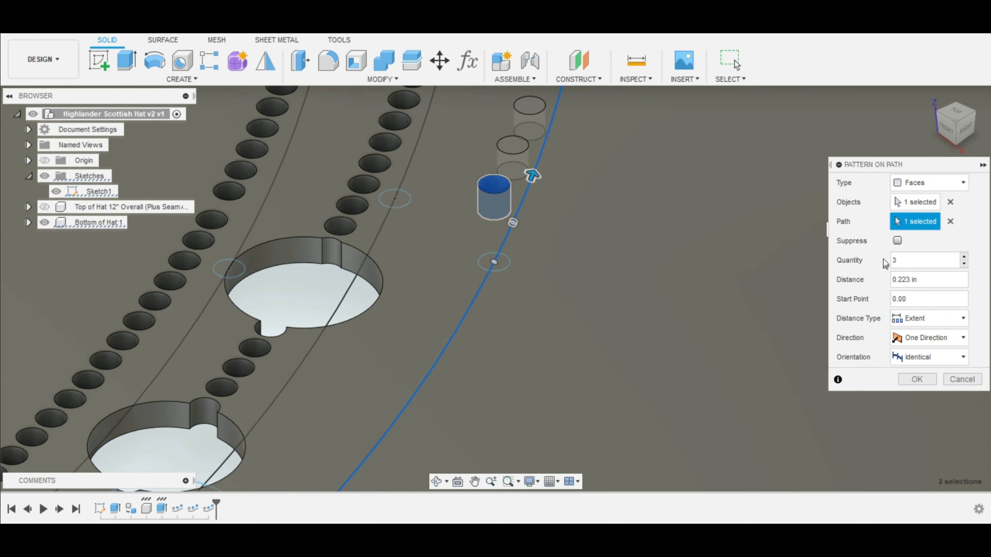
click(908, 265)
text(400)
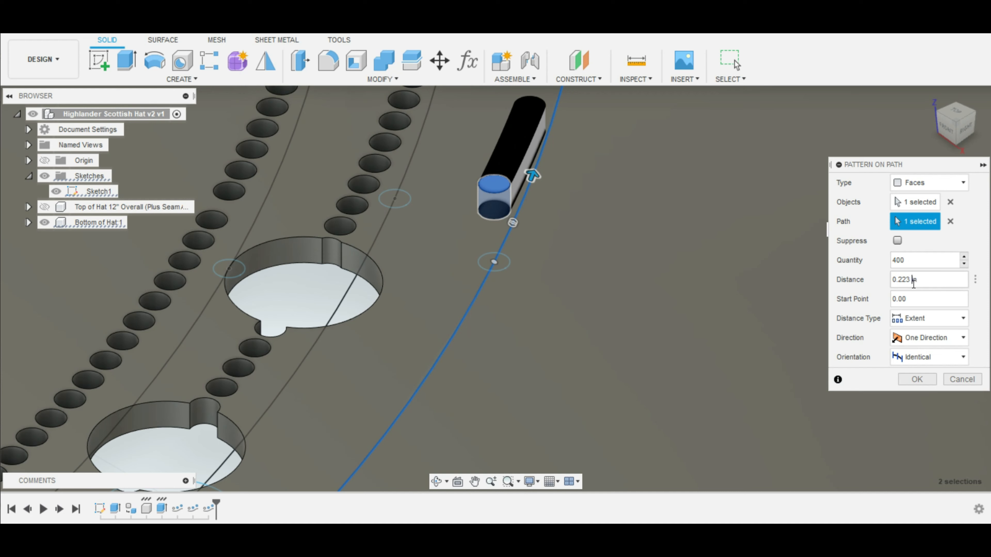
drag(912, 284, 900, 286)
text(05)
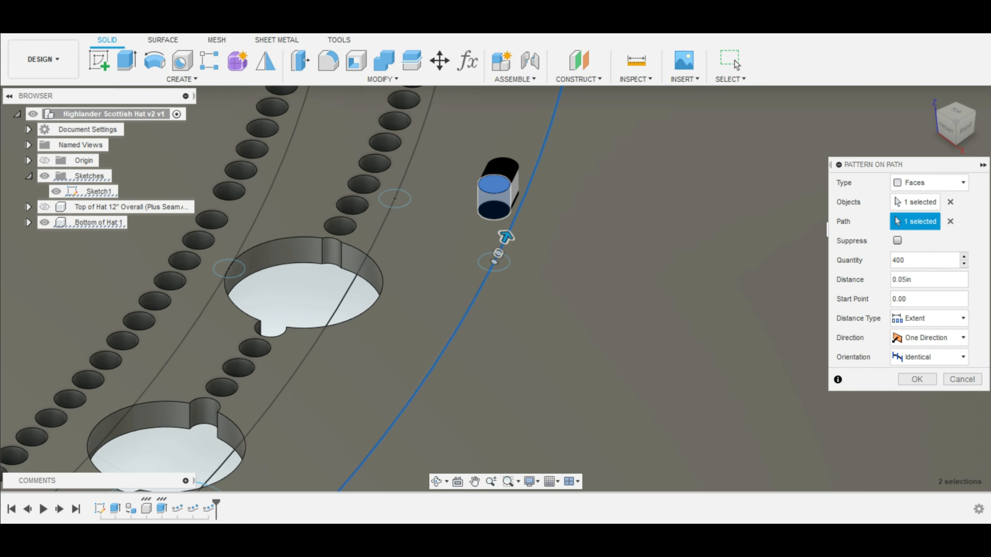
Switch the third ring's small-hole pattern to the Spacing distance type with a distance of 0.06 in.
click(960, 319)
click(918, 350)
click(906, 284)
click(907, 283)
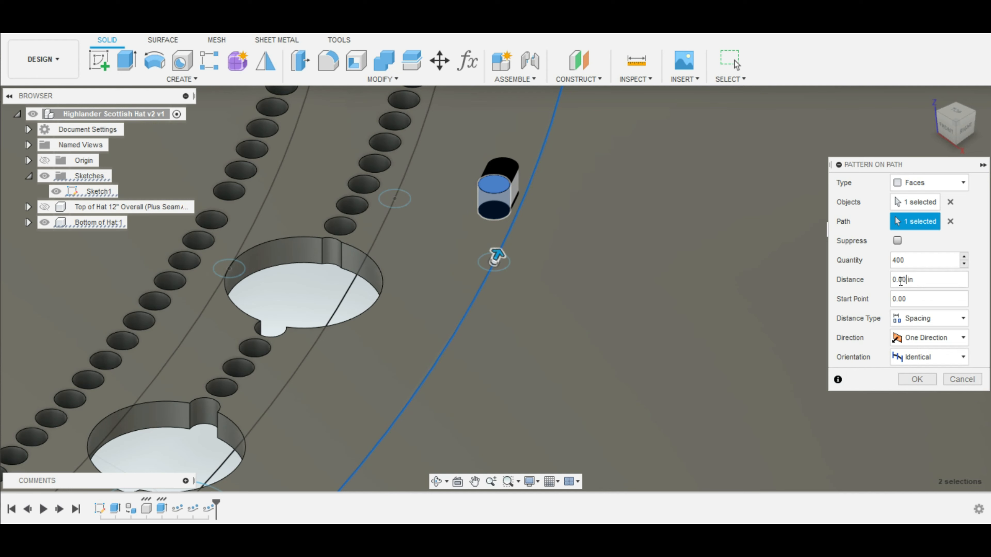
key(BackSpace)
text(6)
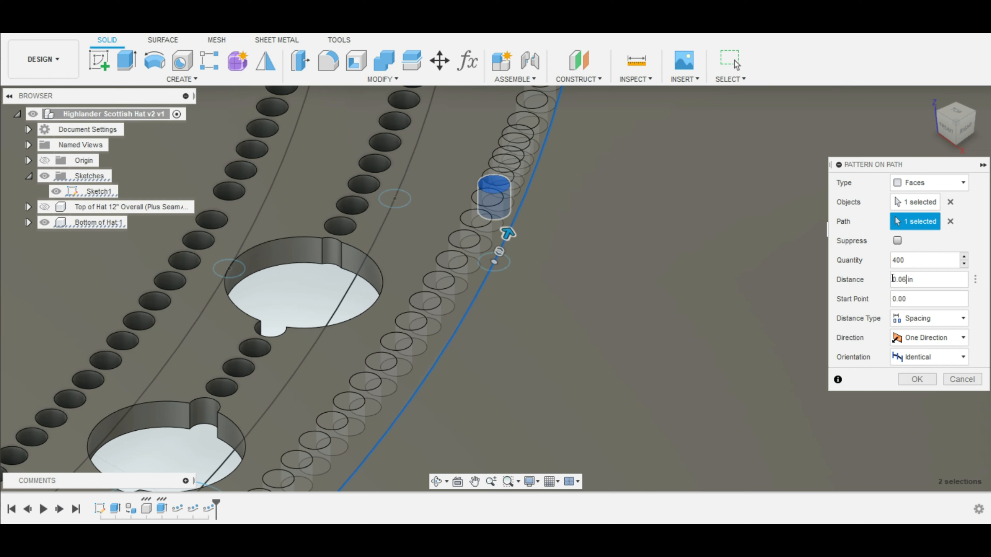
Set the quantity of the third ring's small-hole pattern to 396.
click(910, 265)
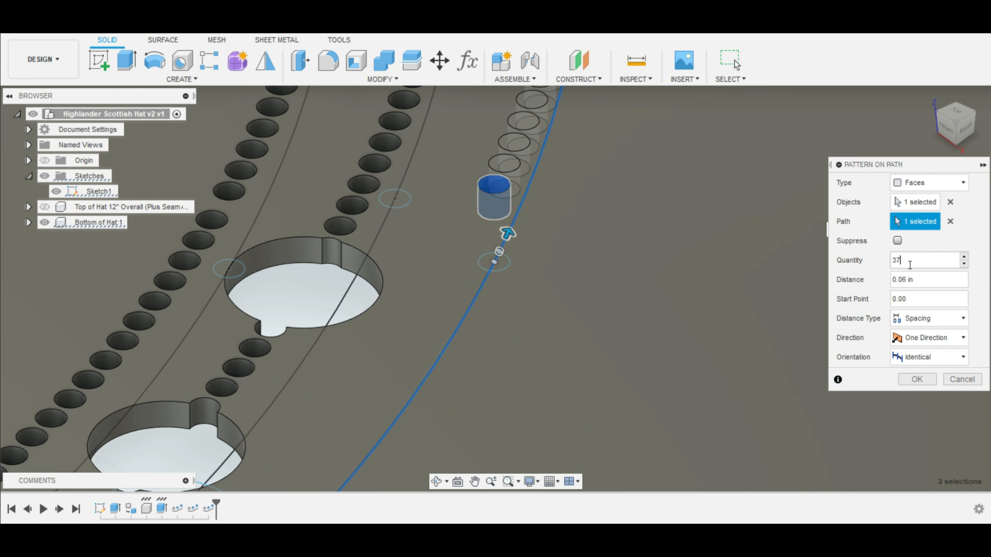
text(9)
scroll(544, 371, down, 5)
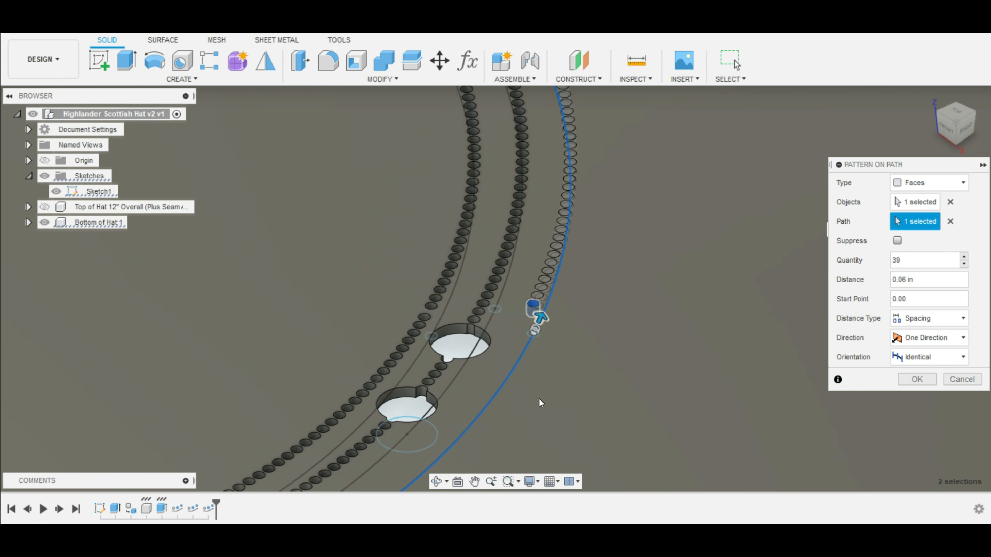
middle_drag(539, 400, 579, 173)
scroll(508, 217, down, 6)
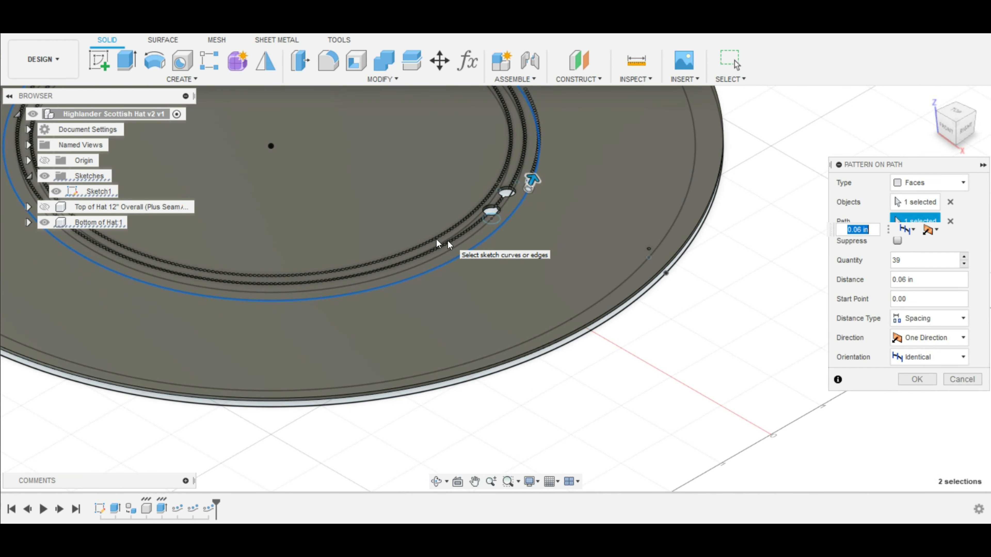
click(901, 260)
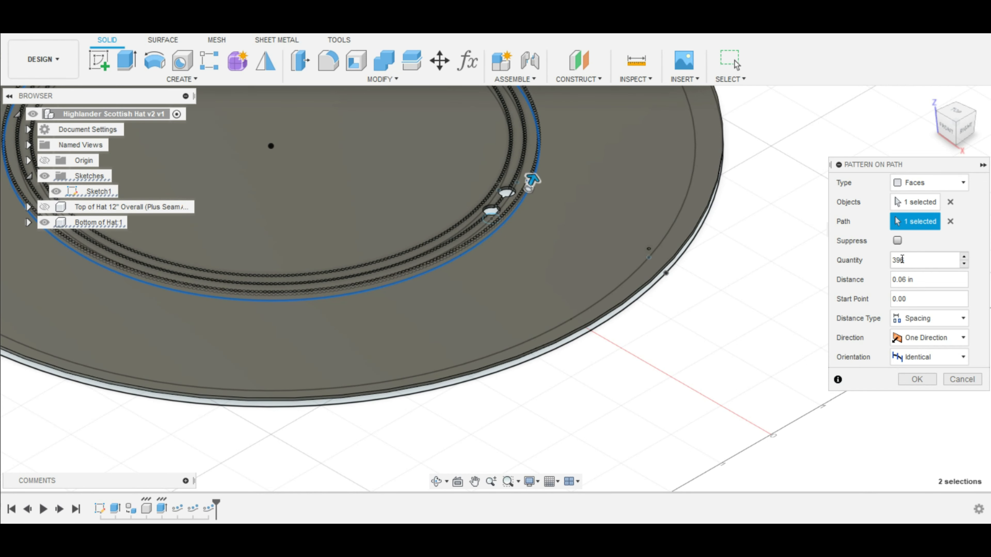
text(6)
scroll(581, 183, up, 5)
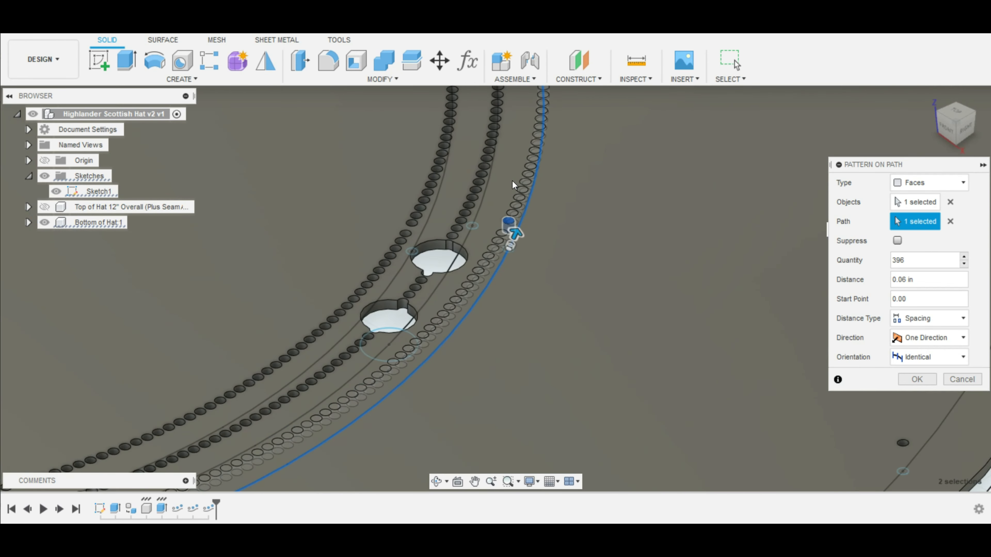
Try a quantity of 395 for the third ring's pattern, restore 396 and create the pattern.
scroll(548, 239, up, 2)
key(BackSpace)
text(5)
key(BackSpace)
text(6)
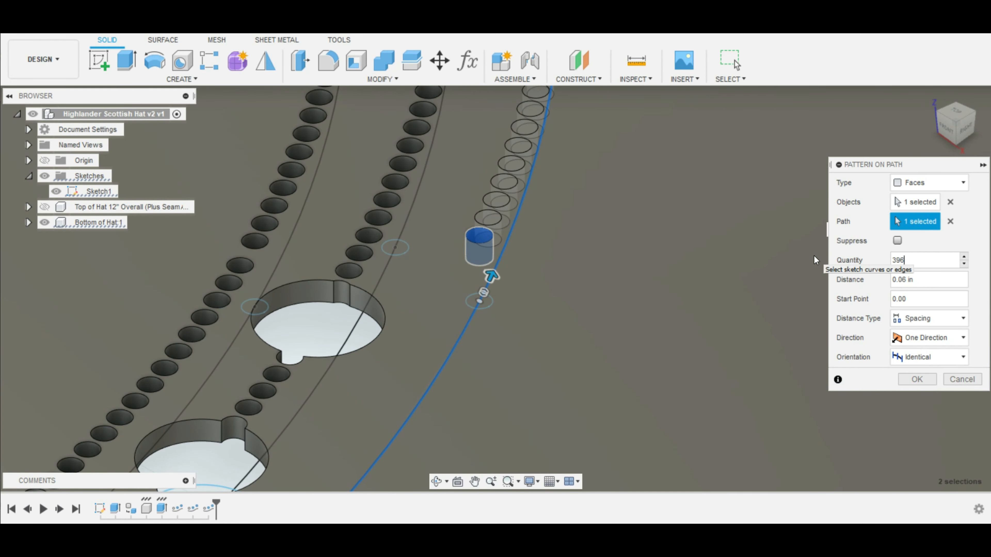
key(Return)
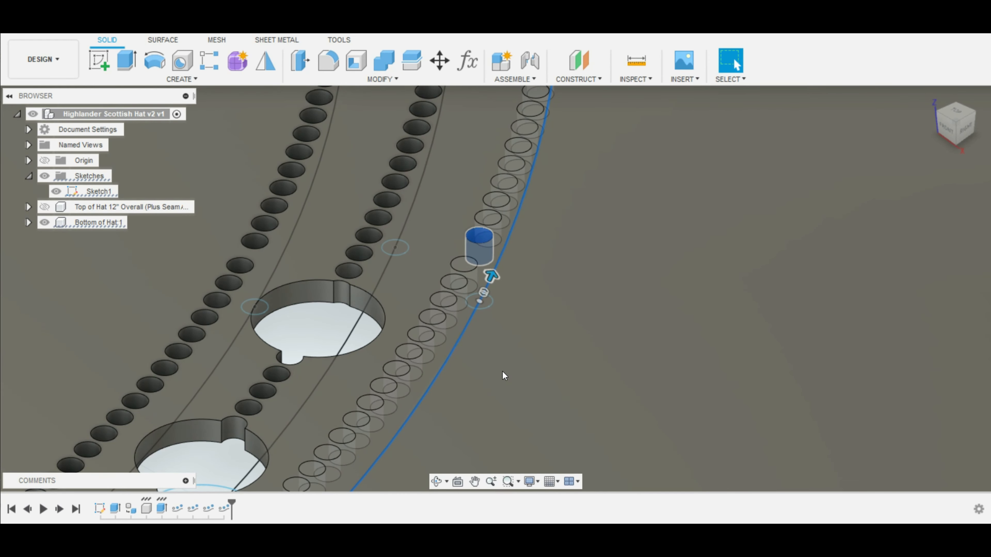
Examine the three inner rings of small holes, checking the gap near the third ring's starting hole.
scroll(503, 372, down, 4)
scroll(495, 372, down, 5)
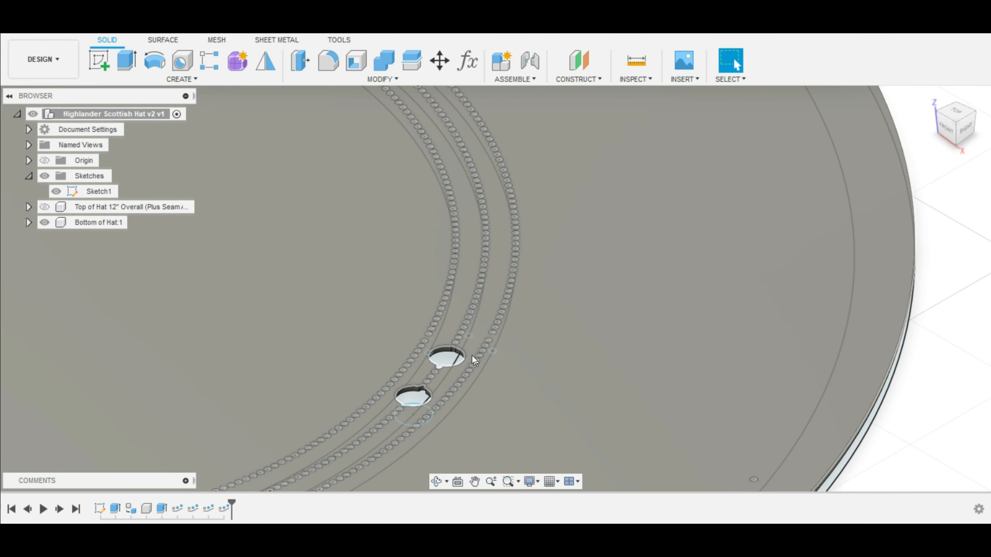
scroll(429, 304, up, 5)
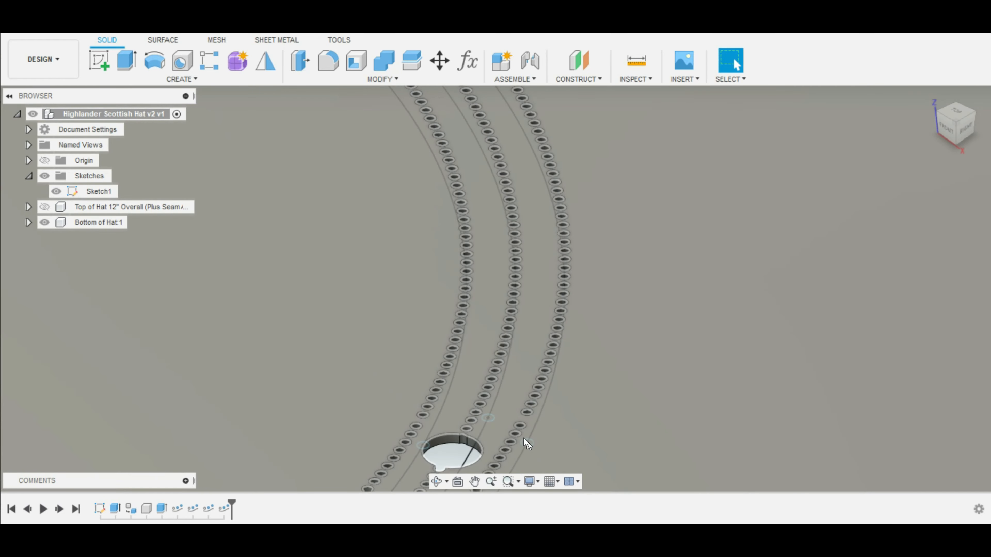
scroll(297, 320, down, 2)
scroll(259, 288, down, 4)
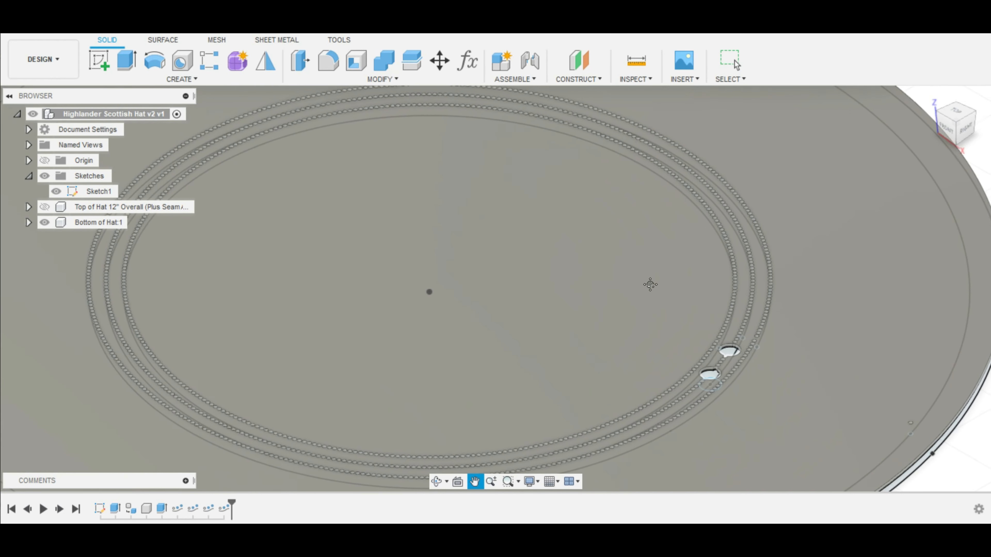
scroll(769, 285, up, 5)
scroll(840, 390, up, 2)
middle_drag(841, 390, 562, 257)
scroll(562, 254, up, 2)
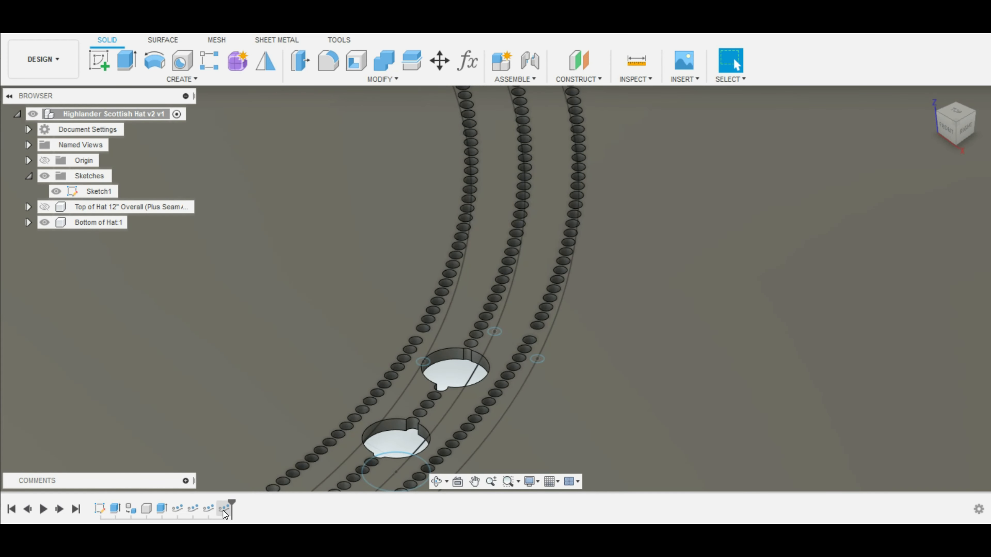
Edit the third ring's small-hole pattern and change its distance type to Extent.
click(224, 510)
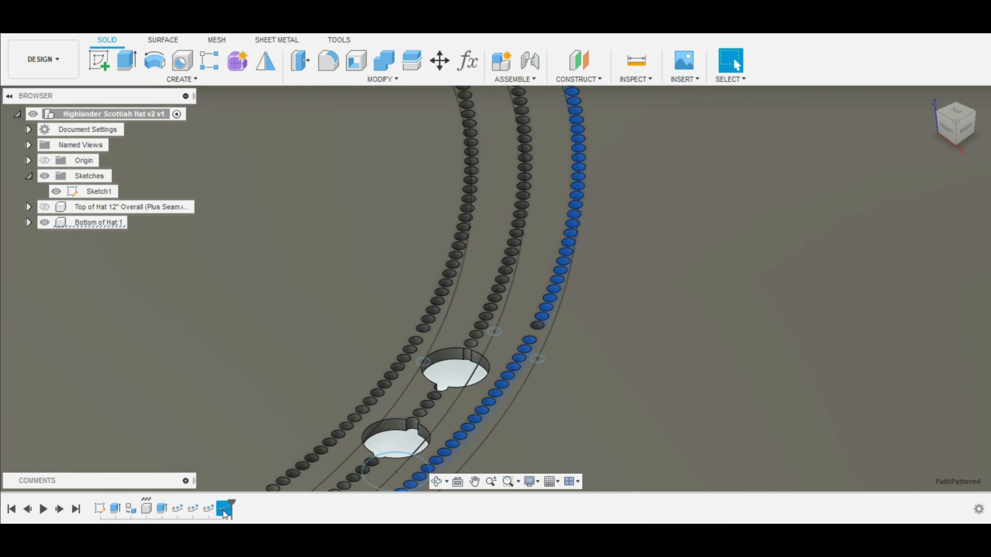
right_click(224, 509)
key(Escape)
double_click(514, 359)
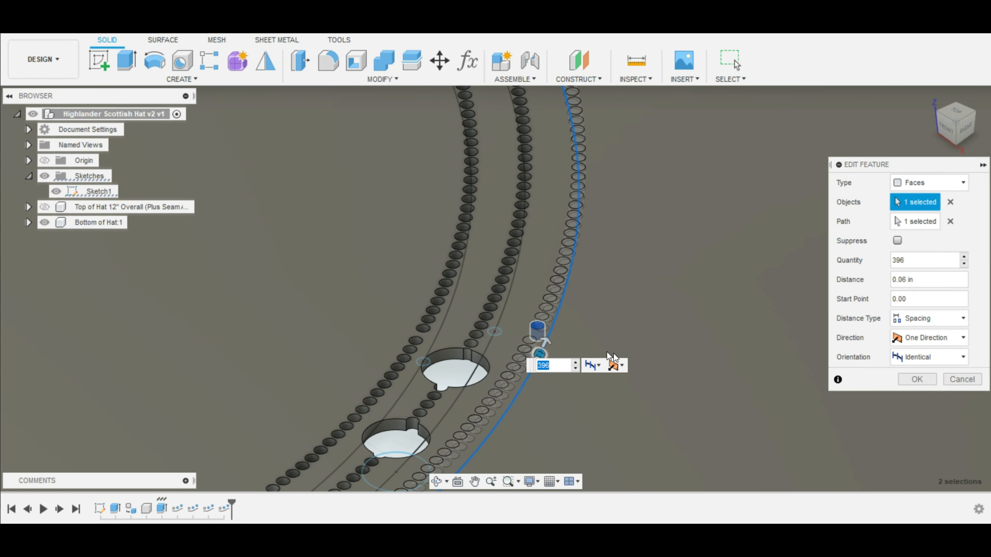
click(938, 316)
click(931, 339)
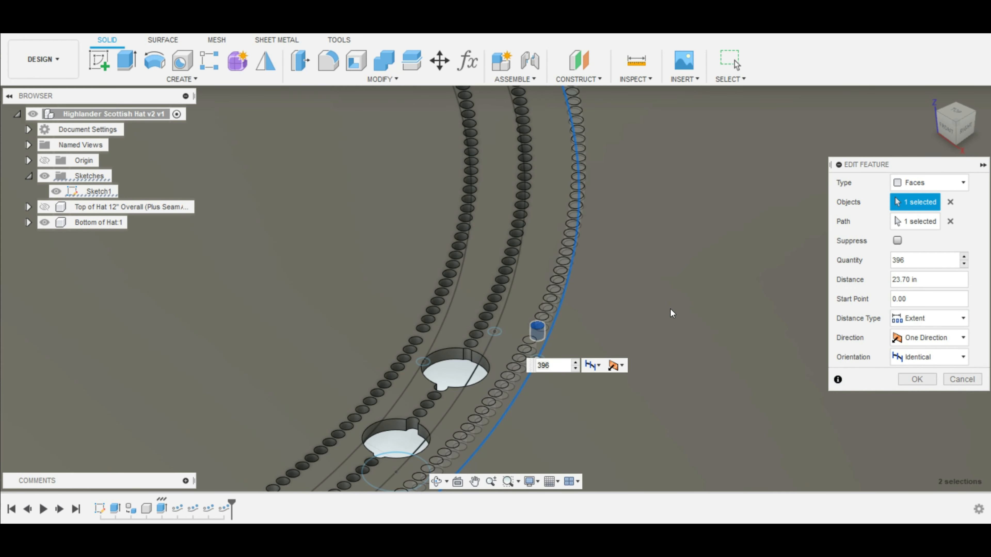
Stretch the third ring's pattern extent to about 23.731 in to even out the spacing at its start, and apply the edit.
scroll(487, 381, up, 2)
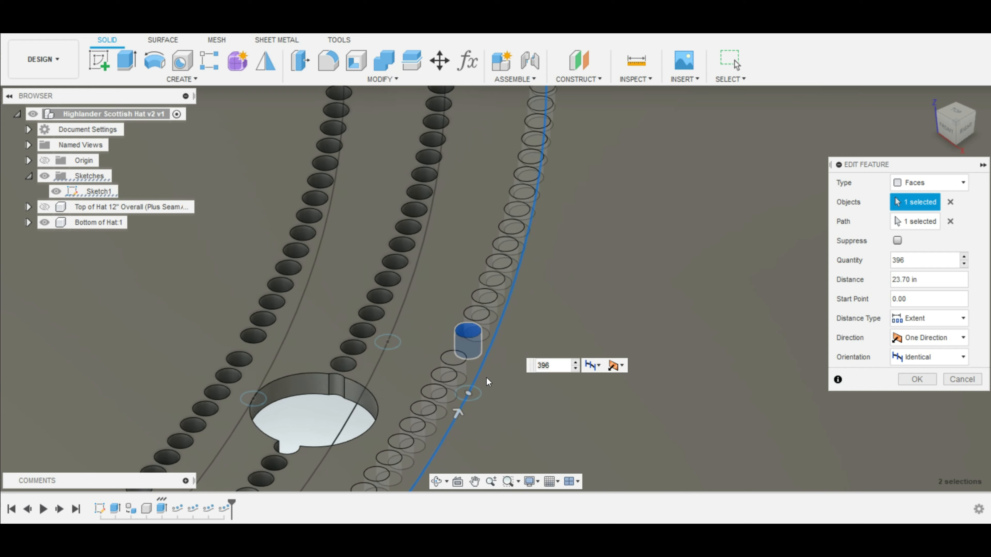
click(457, 412)
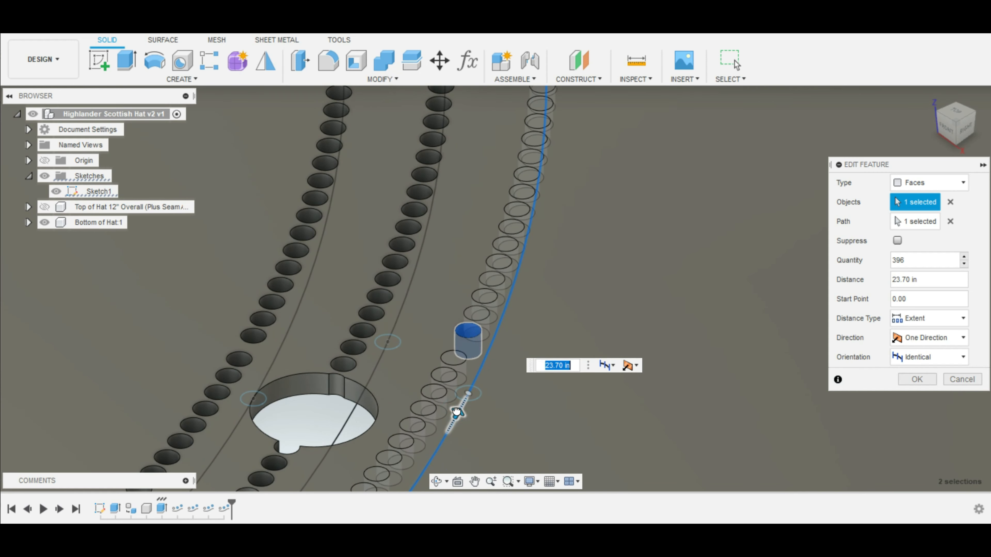
click(956, 114)
scroll(394, 362, down, 5)
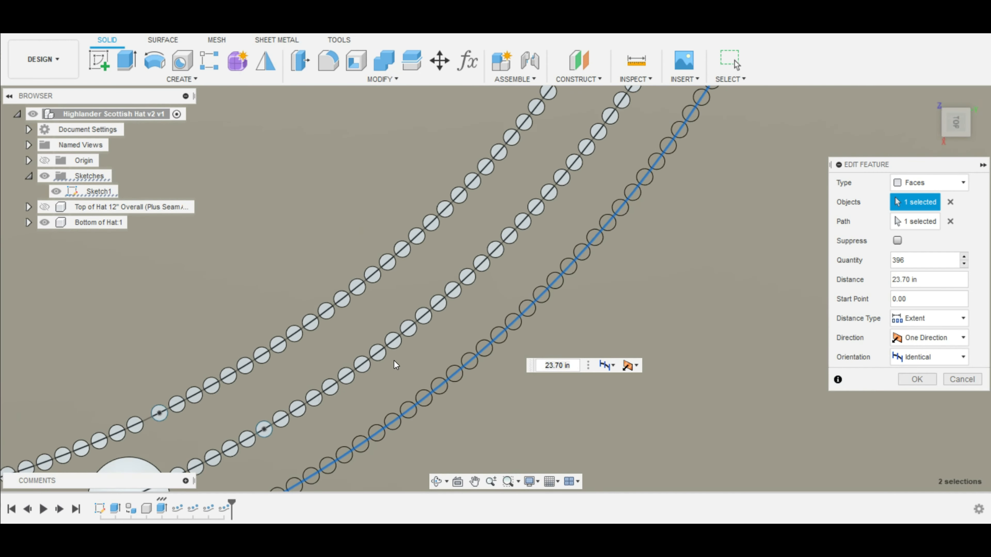
scroll(339, 402, up, 3)
scroll(336, 385, up, 5)
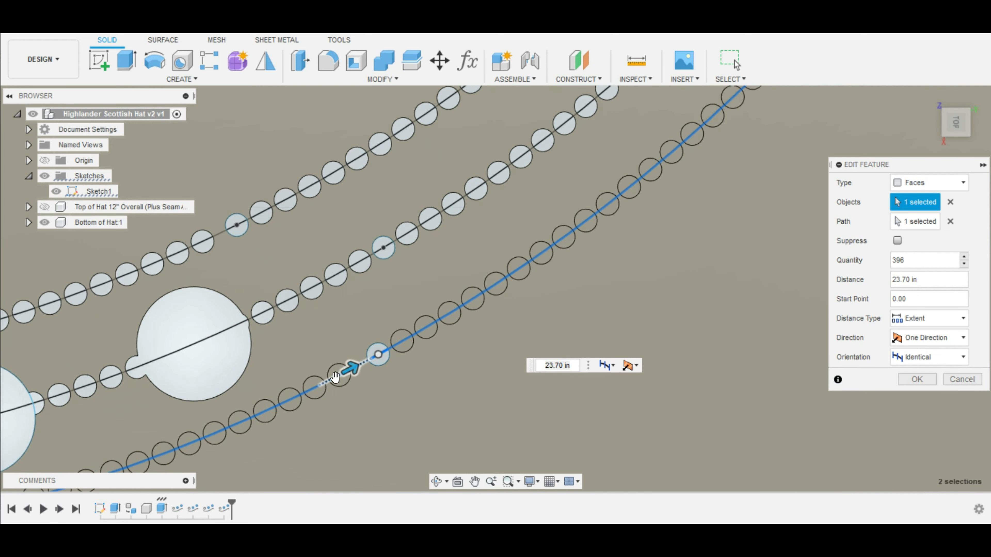
drag(355, 364, 376, 355)
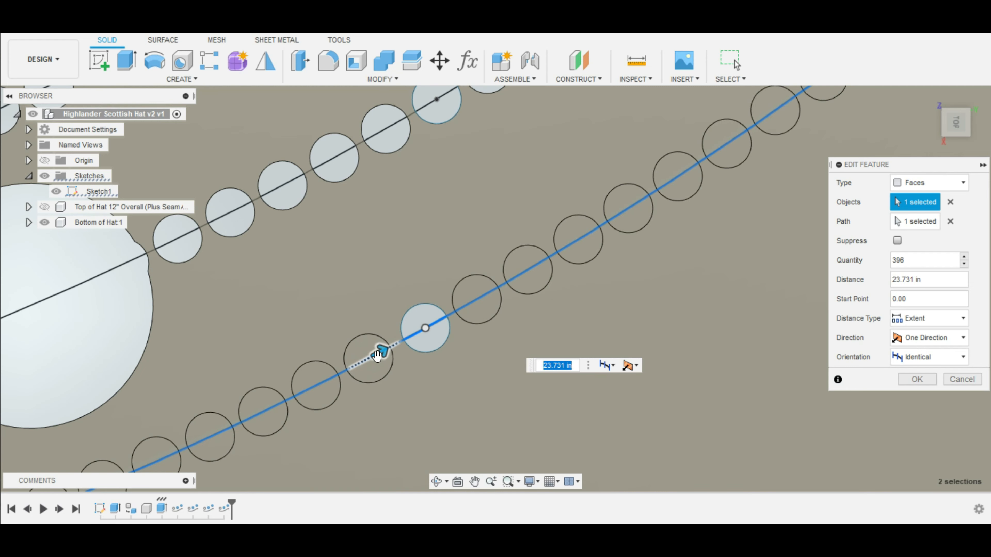
click(910, 380)
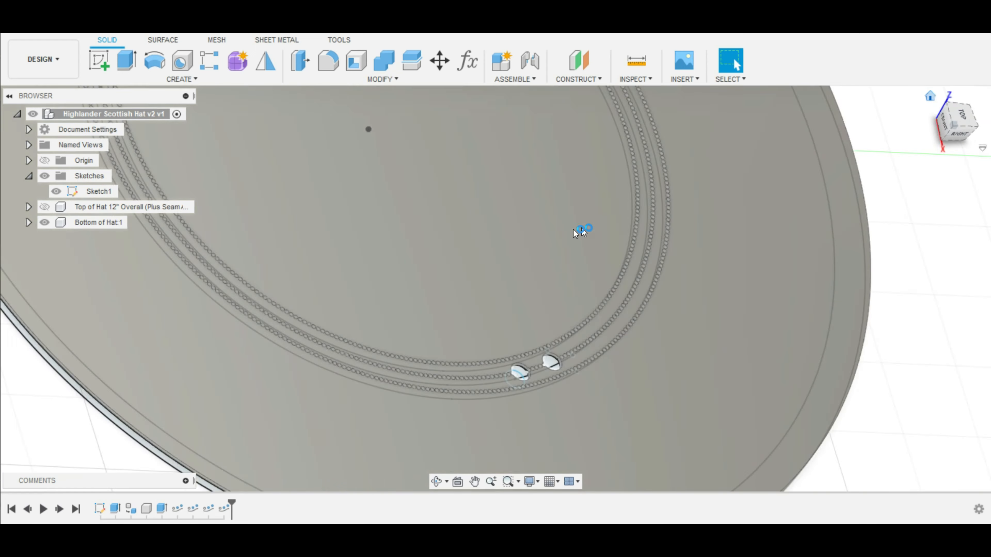
Edit the bottom piece's extrusion to exclude the central circular profile, leaving a head opening, and apply it.
click(934, 99)
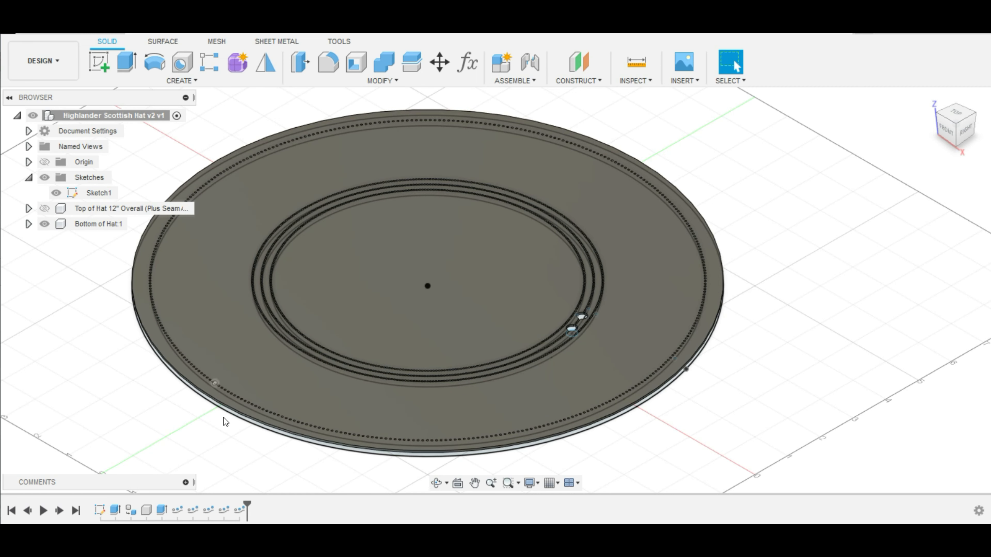
click(161, 510)
right_click(161, 511)
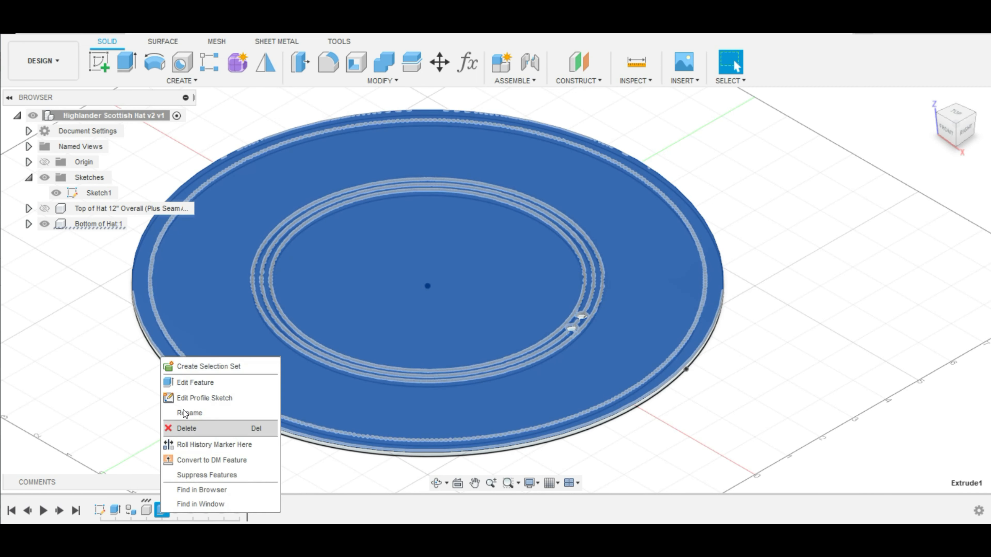
click(193, 381)
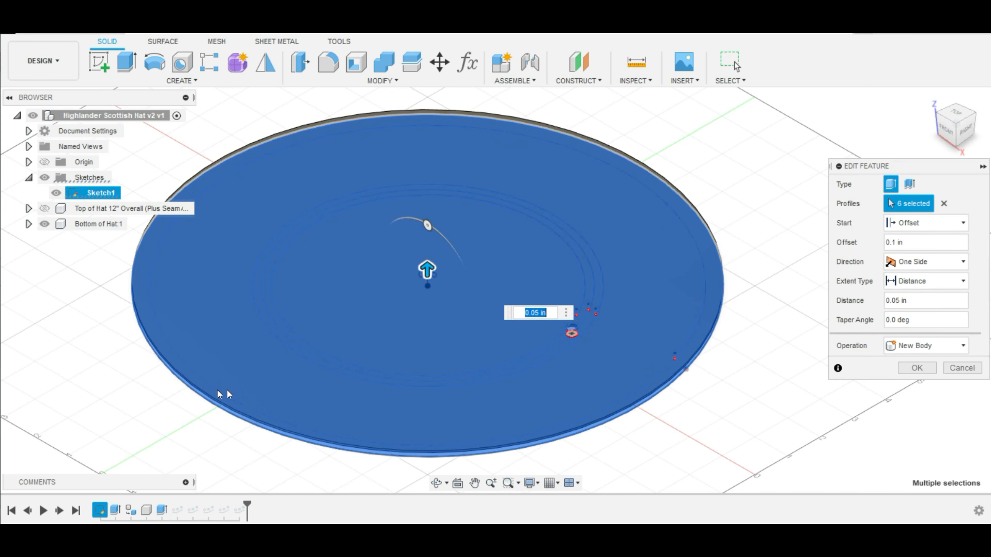
click(416, 322)
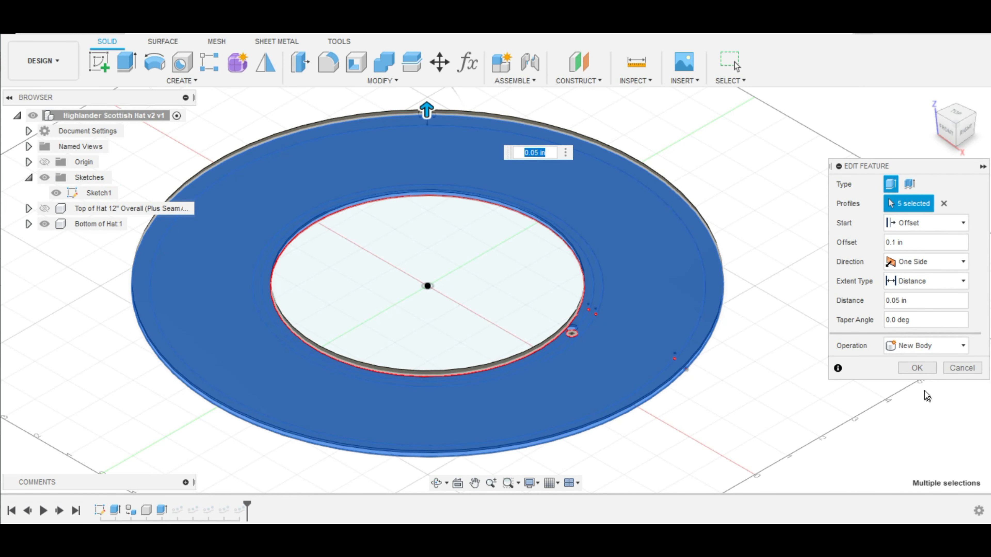
click(917, 368)
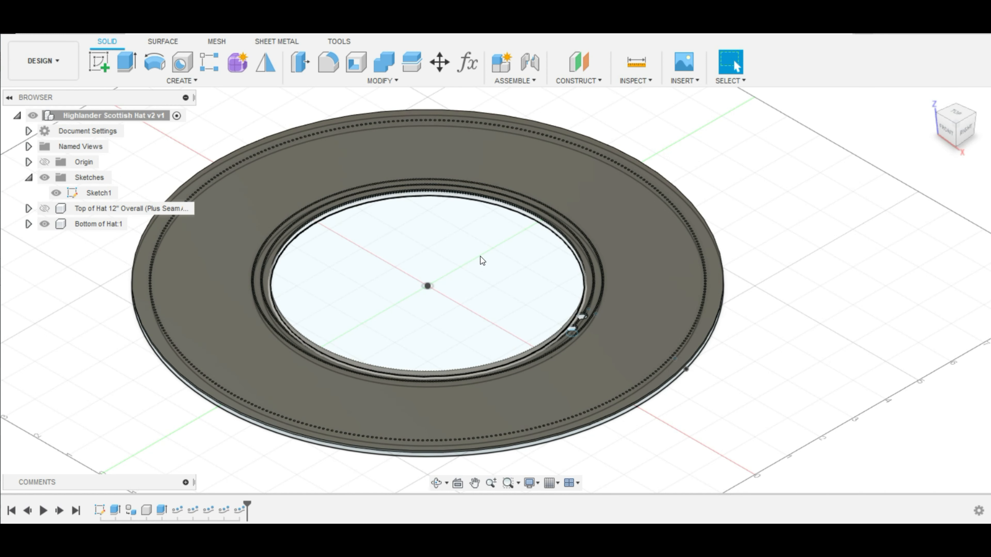
Show the Top of Hat component and hide the sketches.
scroll(480, 256, up, 1)
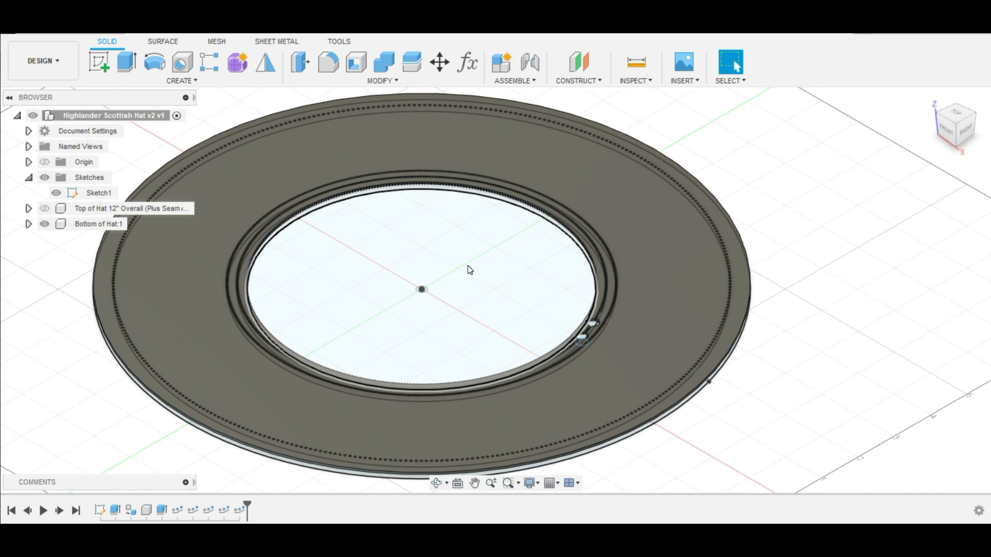
scroll(469, 269, down, 2)
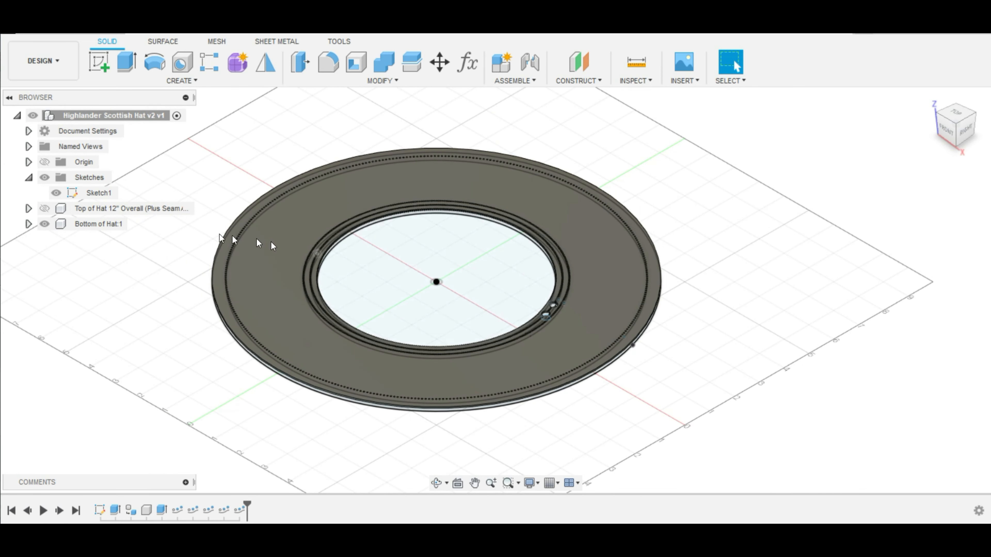
click(44, 209)
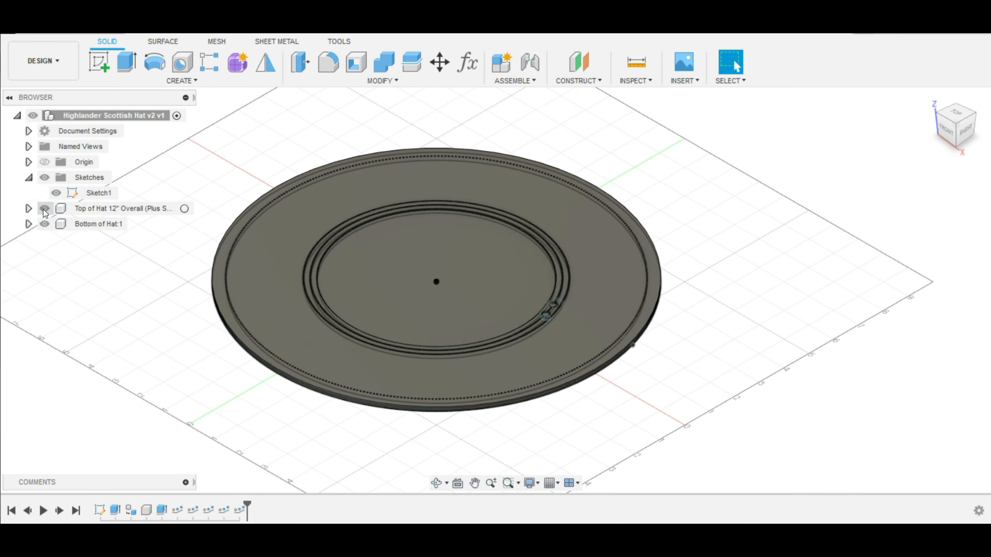
click(44, 177)
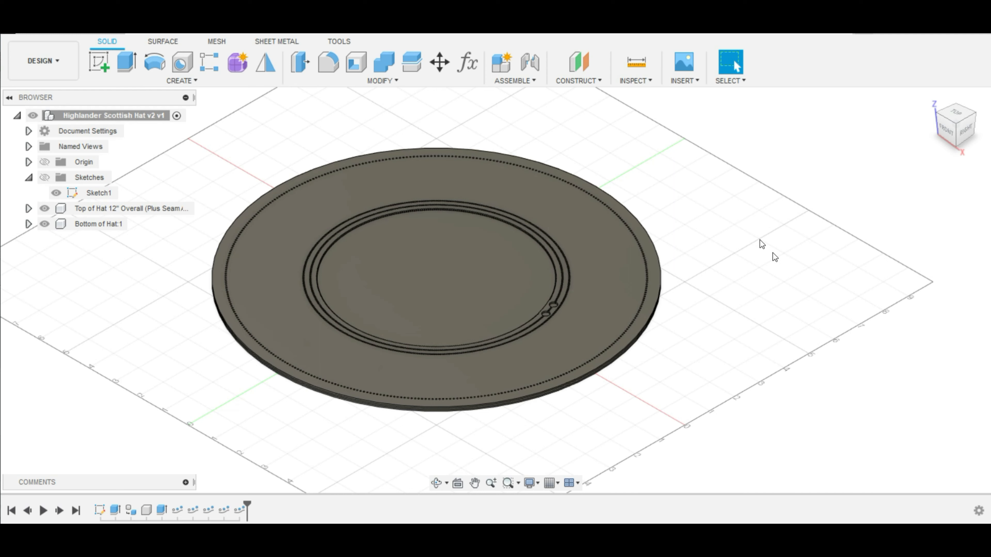
Move the Bottom of Hat component about 13.285 in along Y, clear of the top piece, and collapse the sketches folder.
click(96, 227)
right_click(96, 226)
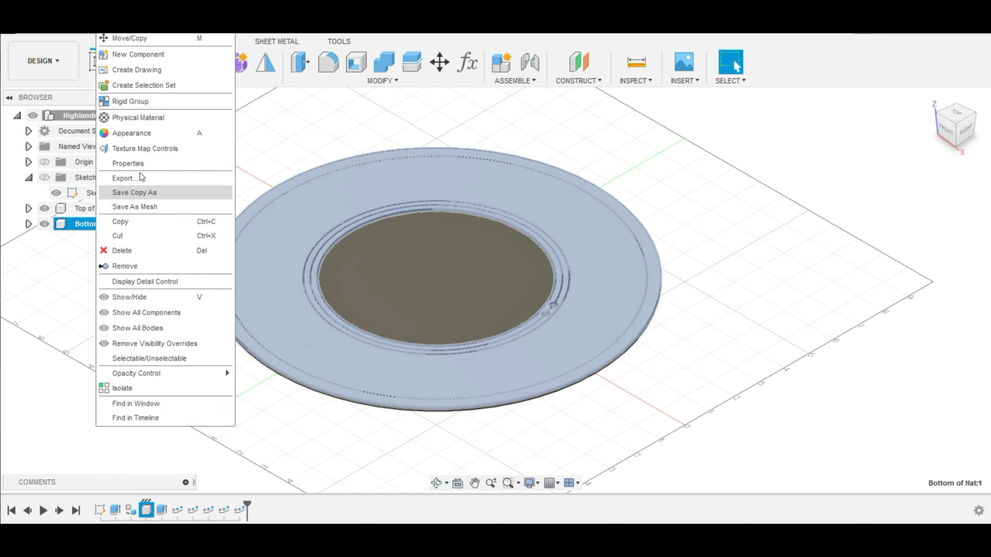
click(141, 40)
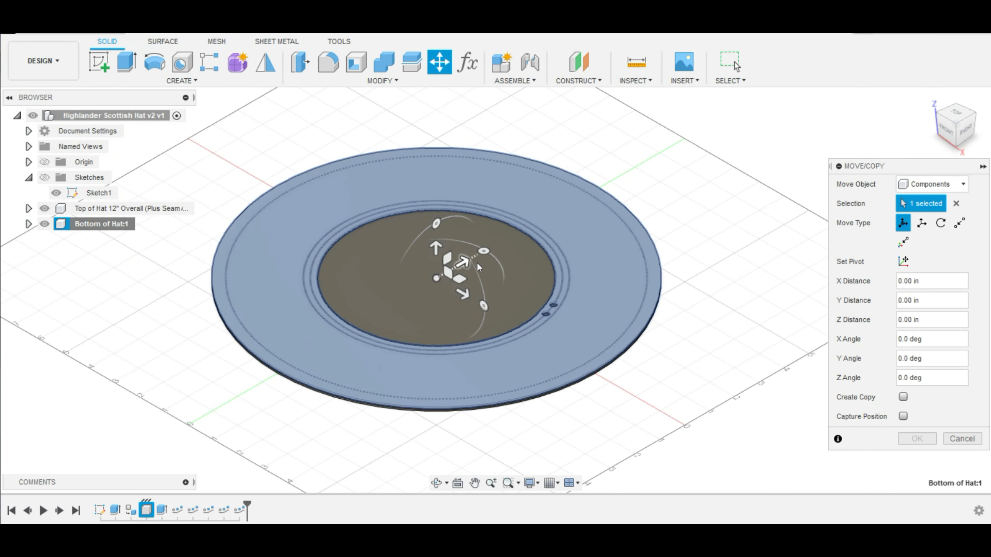
drag(463, 261, 664, 142)
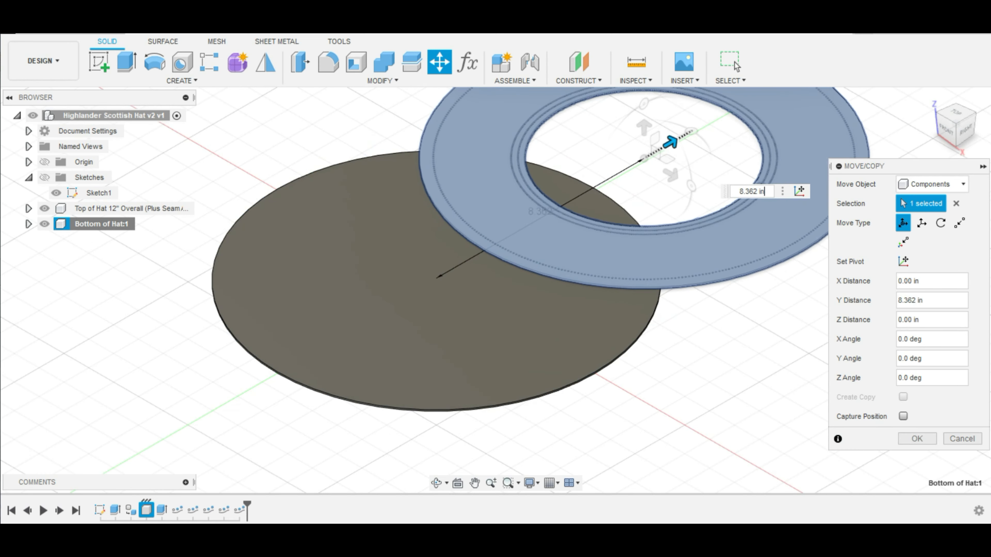
drag(765, 169, 758, 170)
scroll(755, 169, up, 3)
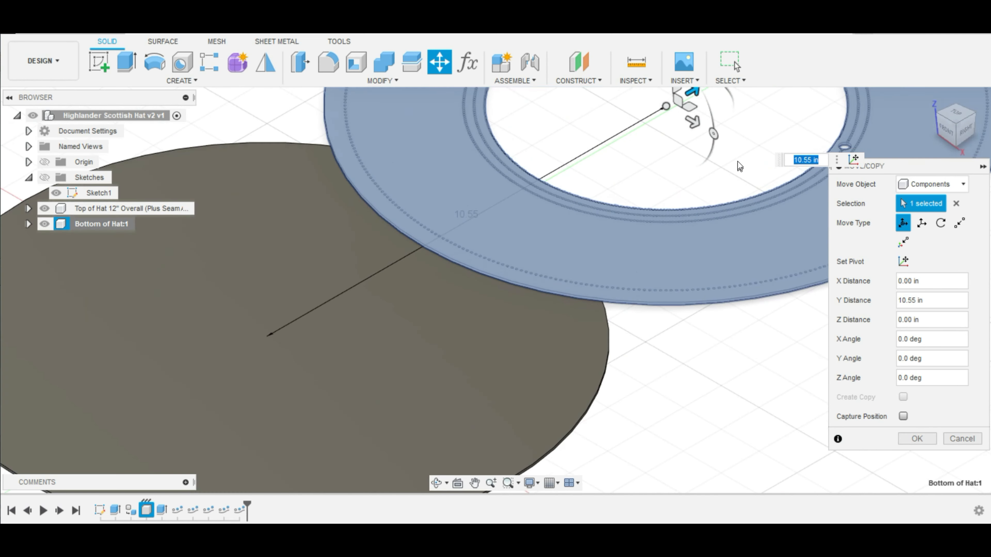
scroll(751, 169, down, 5)
middle_drag(663, 200, 390, 361)
drag(462, 281, 523, 247)
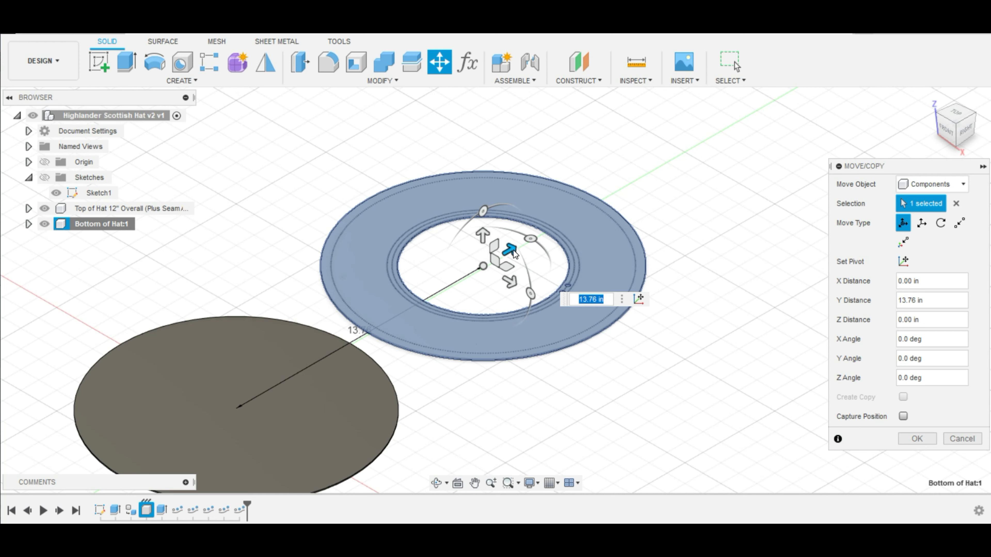
drag(515, 253, 506, 259)
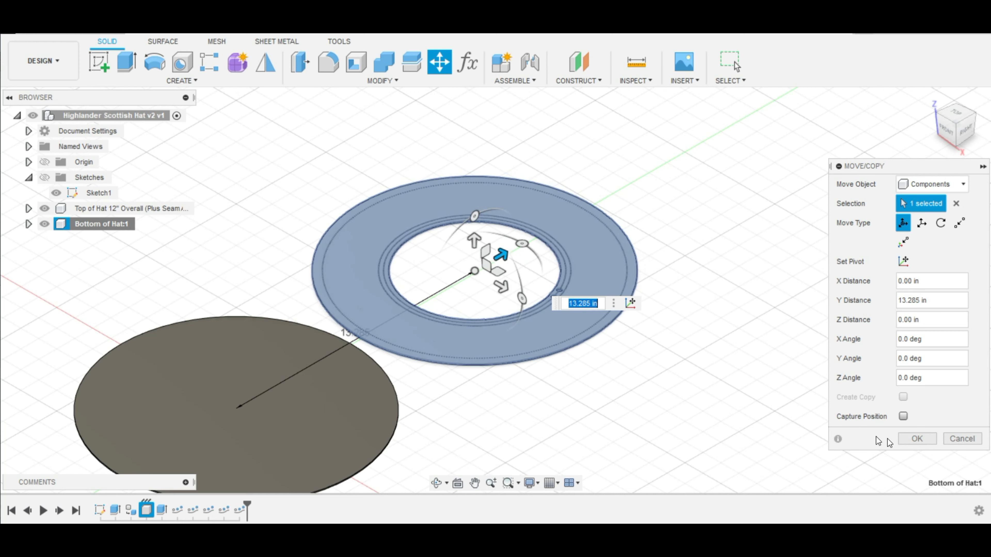
click(911, 439)
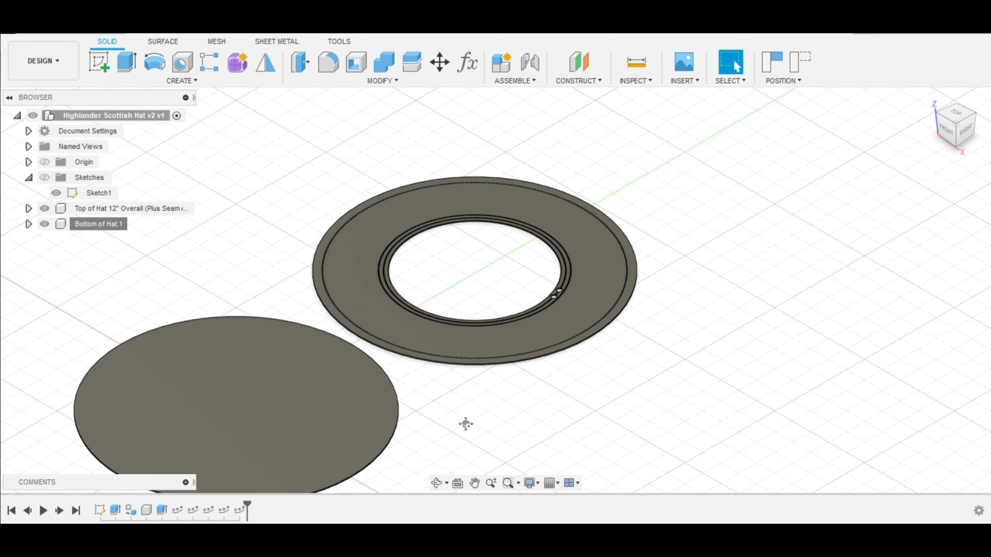
middle_drag(466, 423, 520, 343)
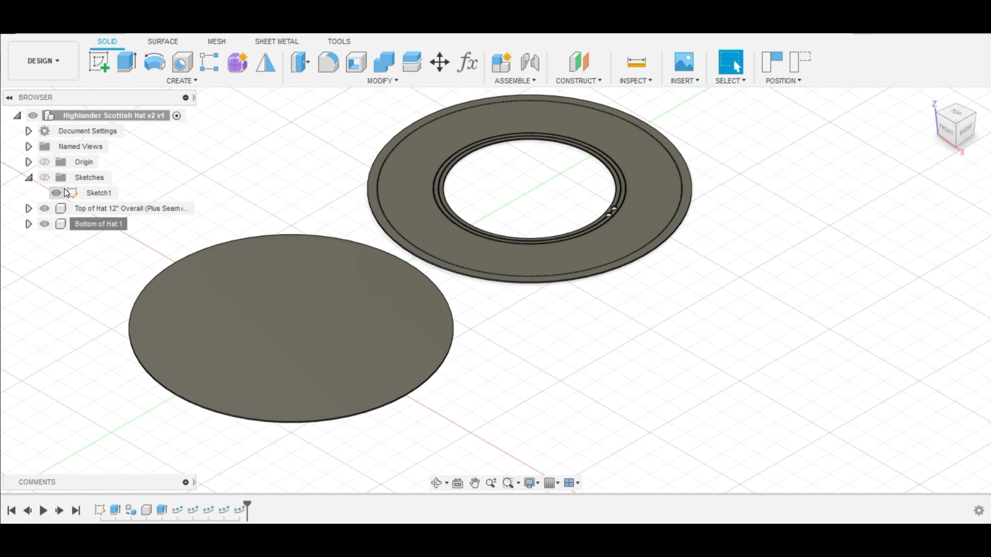
click(28, 177)
scroll(492, 269, down, 2)
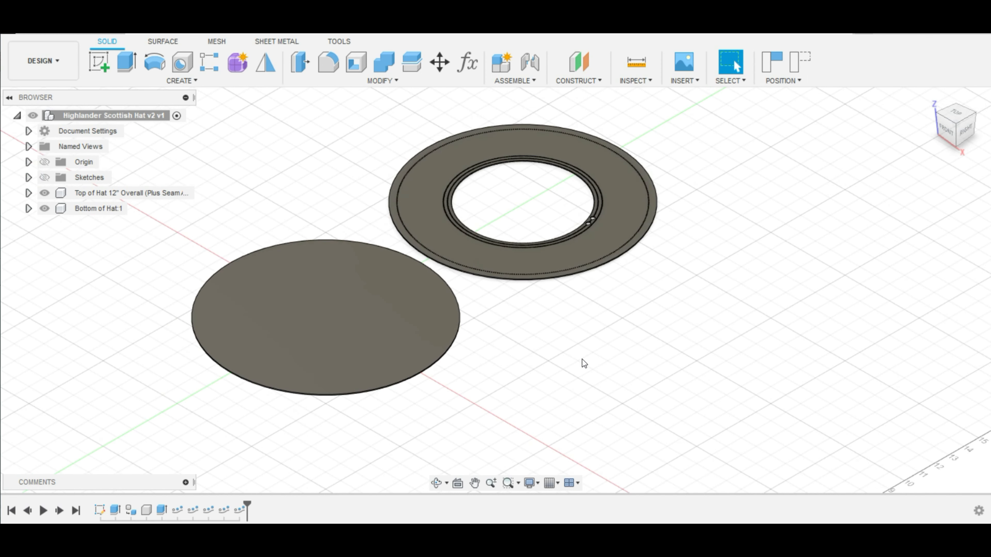
middle_drag(583, 362, 620, 371)
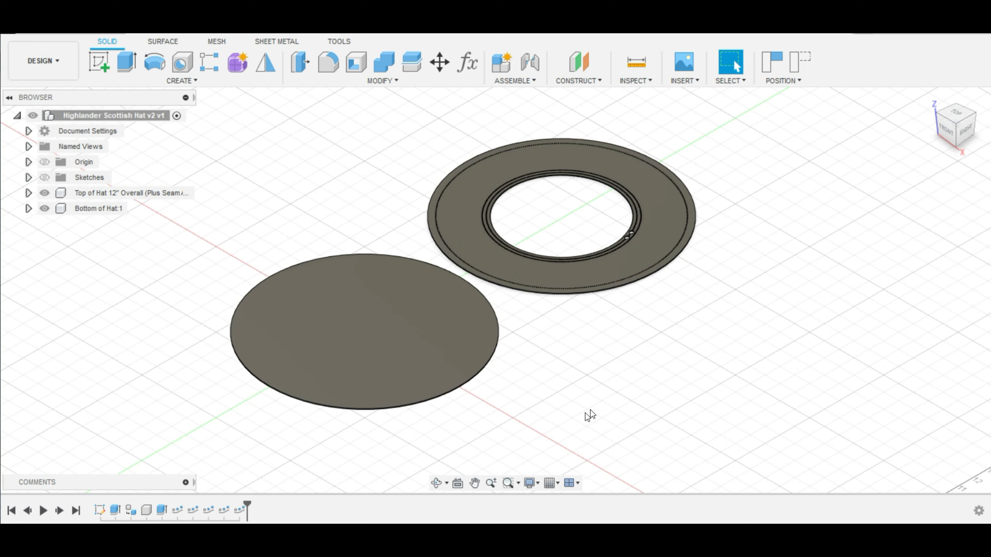
Apply the Fabric (Grey) appearance to both the bottom and top hat pieces.
key(a)
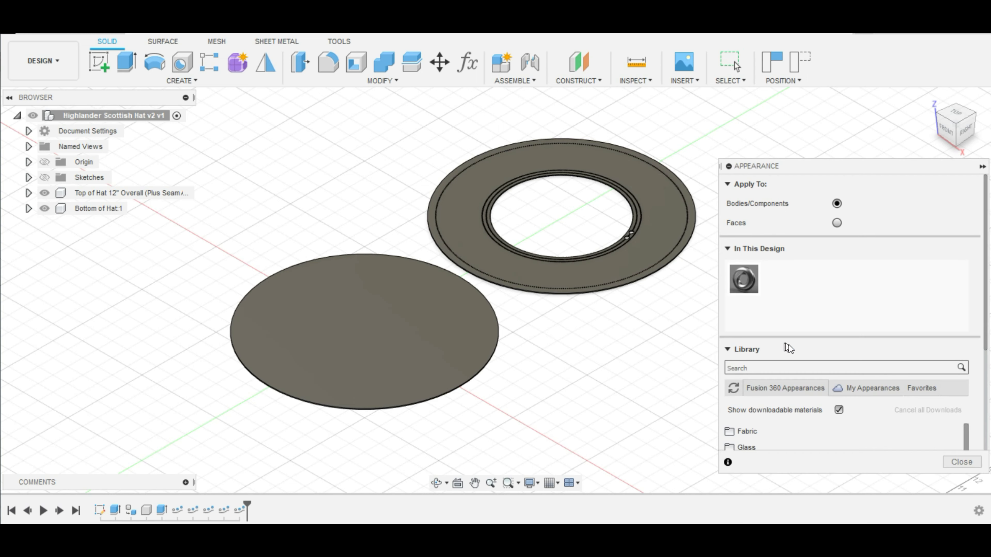
scroll(825, 396, down, 1)
click(747, 393)
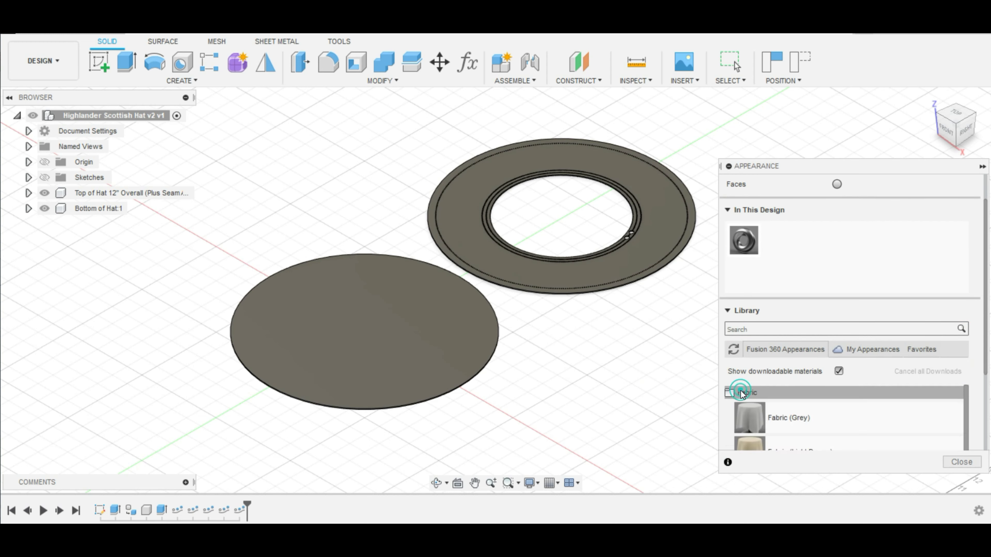
scroll(775, 397, down, 1)
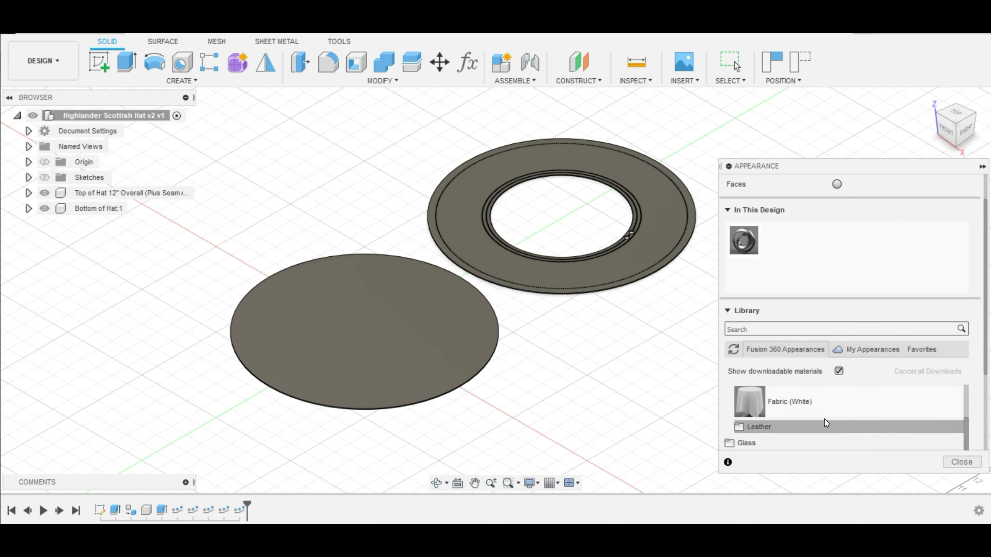
scroll(823, 417, up, 1)
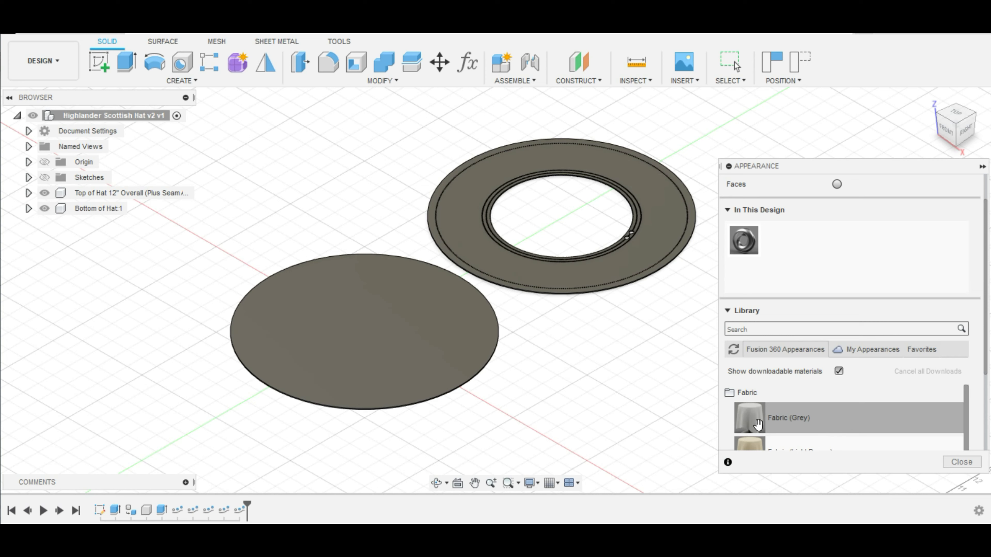
scroll(759, 424, down, 1)
scroll(759, 425, up, 1)
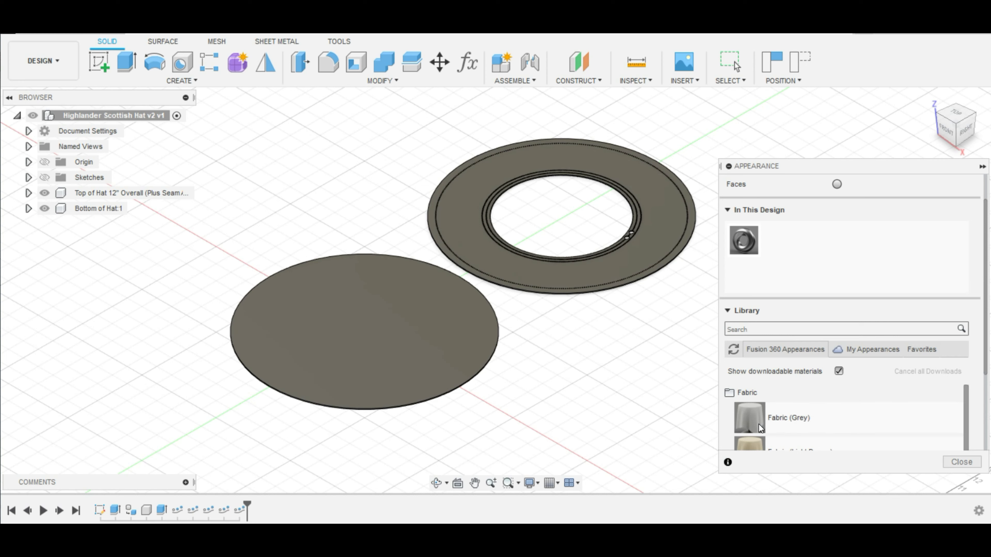
drag(759, 428, 601, 281)
drag(751, 416, 408, 352)
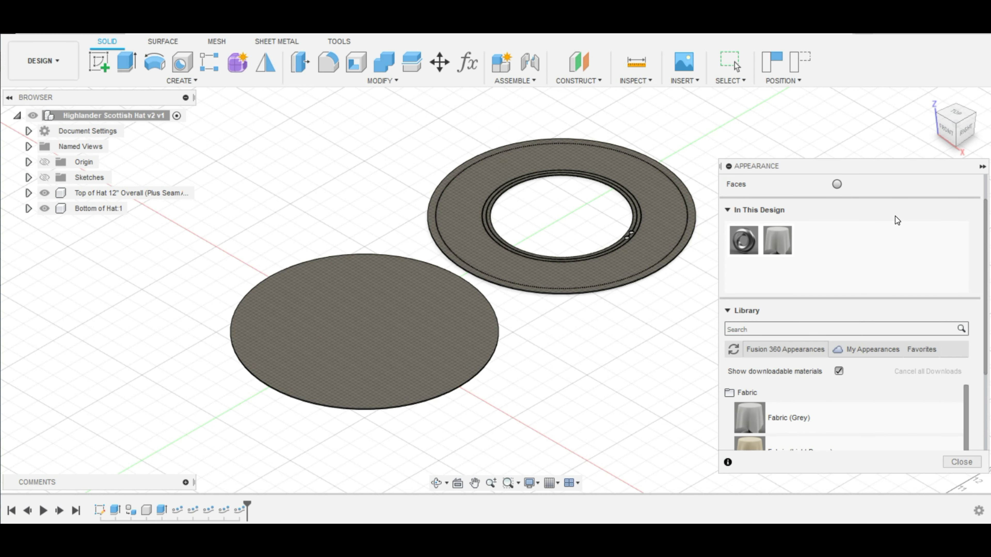
key(Escape)
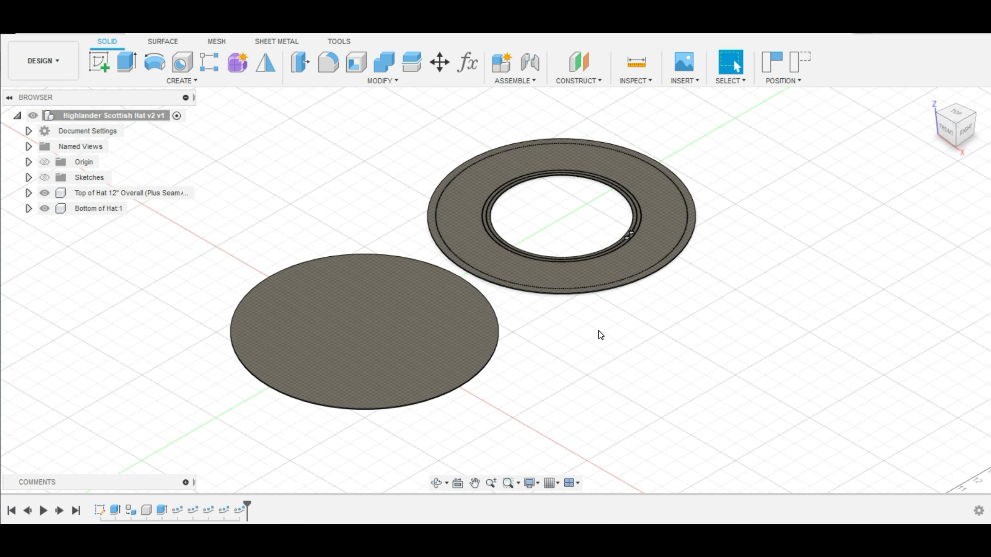
Turn off the visibility of Sketch1 and collapse the sketches folder.
click(29, 178)
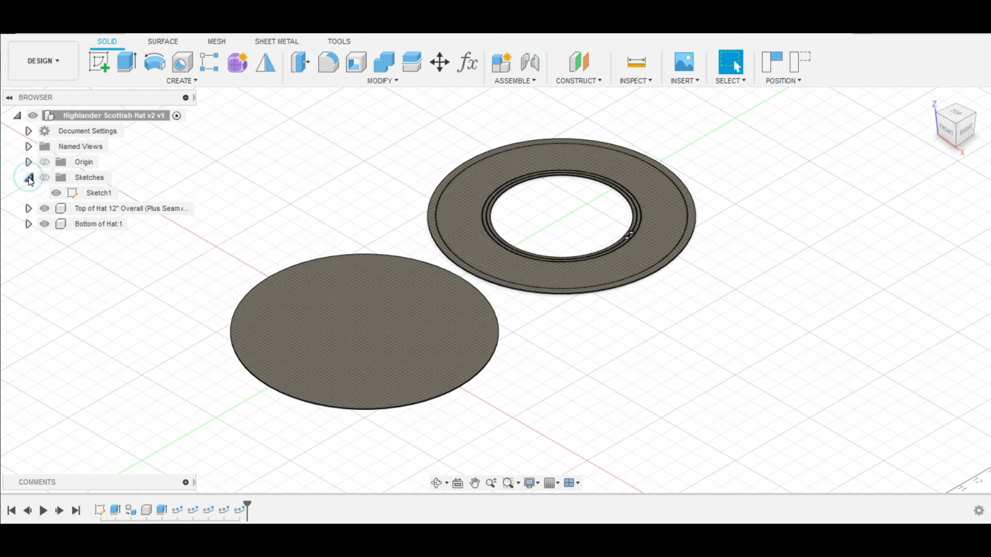
click(55, 193)
click(29, 177)
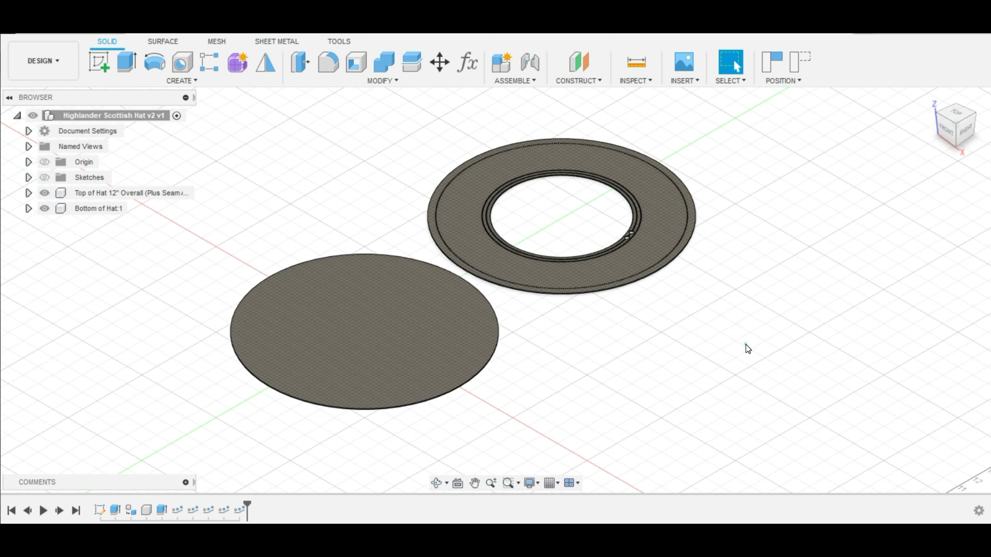
scroll(515, 235, up, 2)
scroll(379, 207, up, 2)
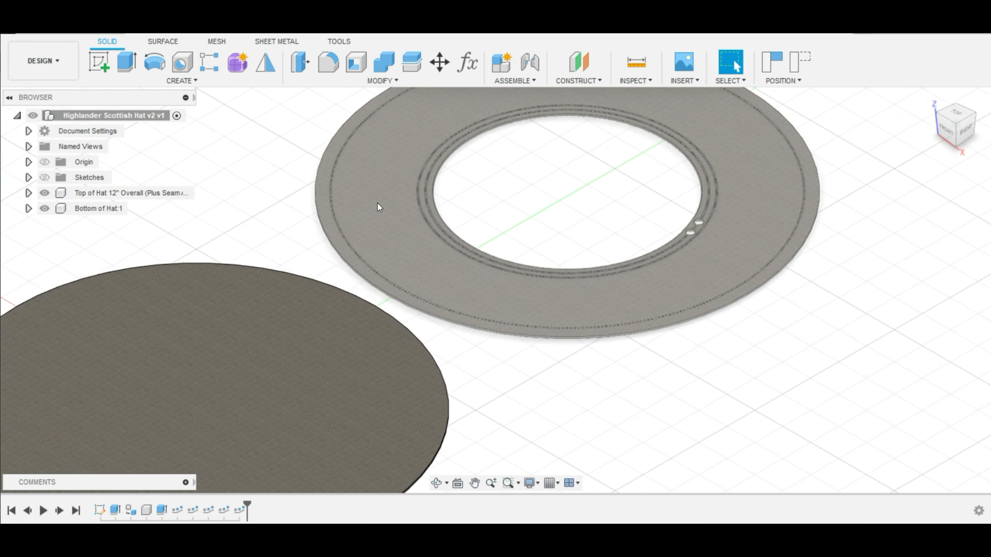
scroll(386, 235, up, 1)
scroll(565, 336, down, 4)
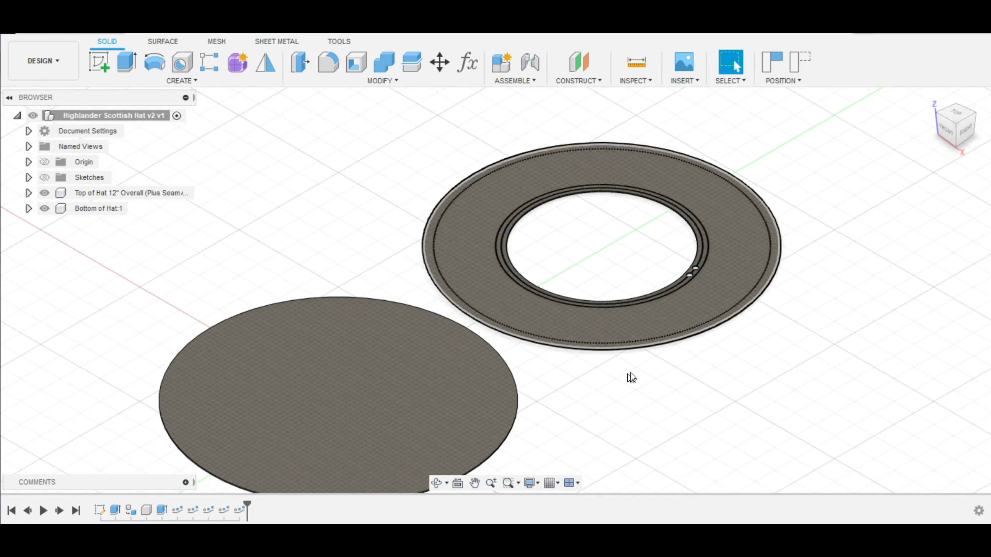
scroll(631, 378, down, 2)
middle_drag(626, 404, 646, 395)
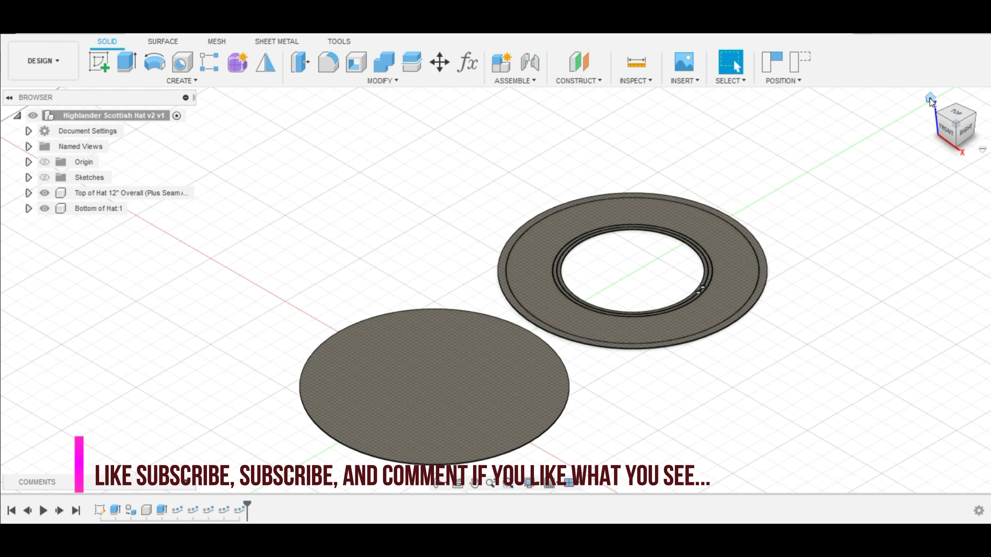
Show both pieces in the home view with the browser tree collapsed and Layout Grid Lock and Layout Grid turned off.
click(929, 98)
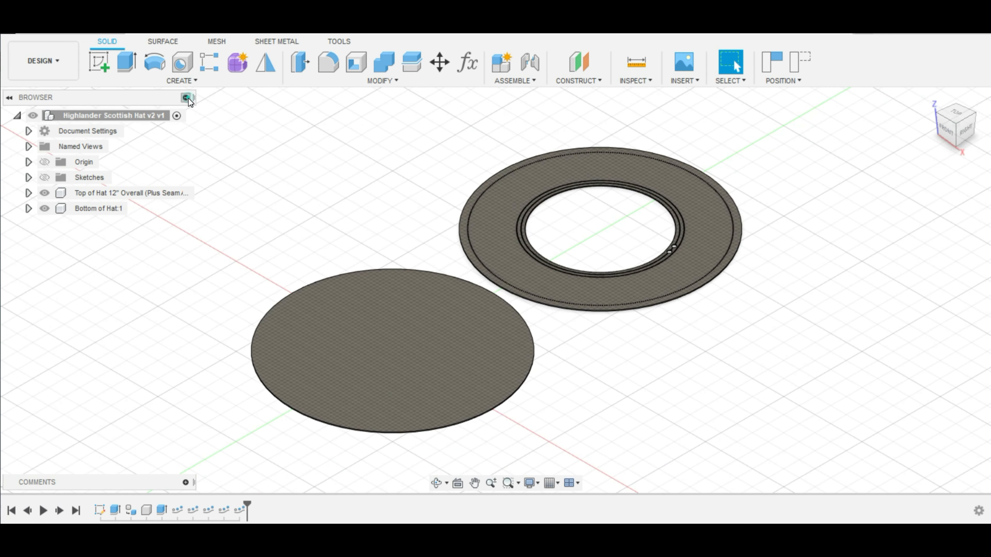
click(186, 97)
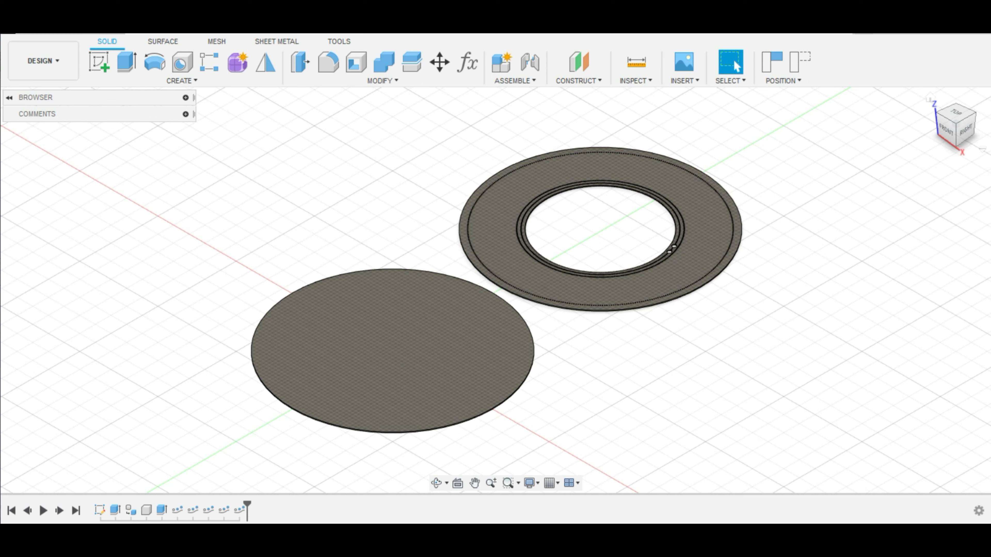
click(556, 485)
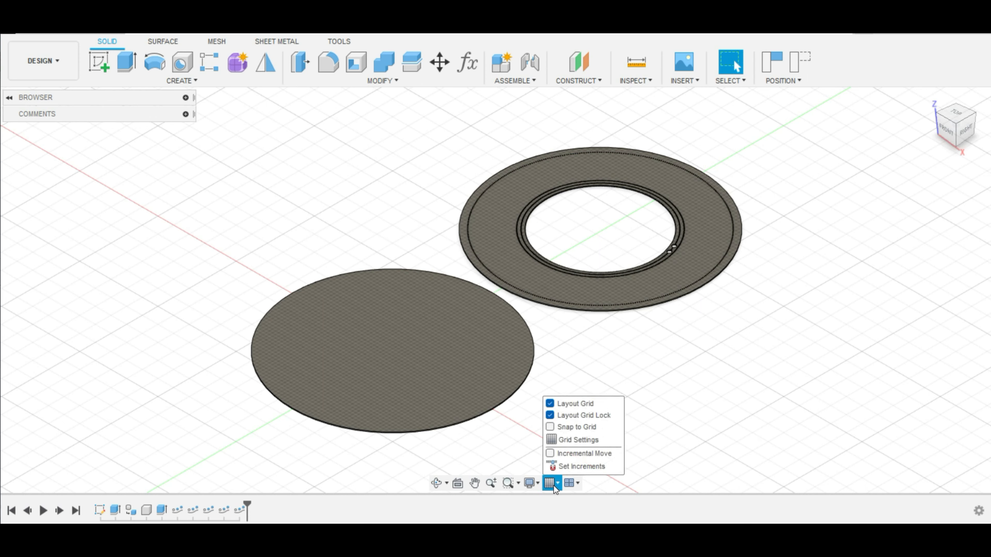
click(550, 415)
click(549, 403)
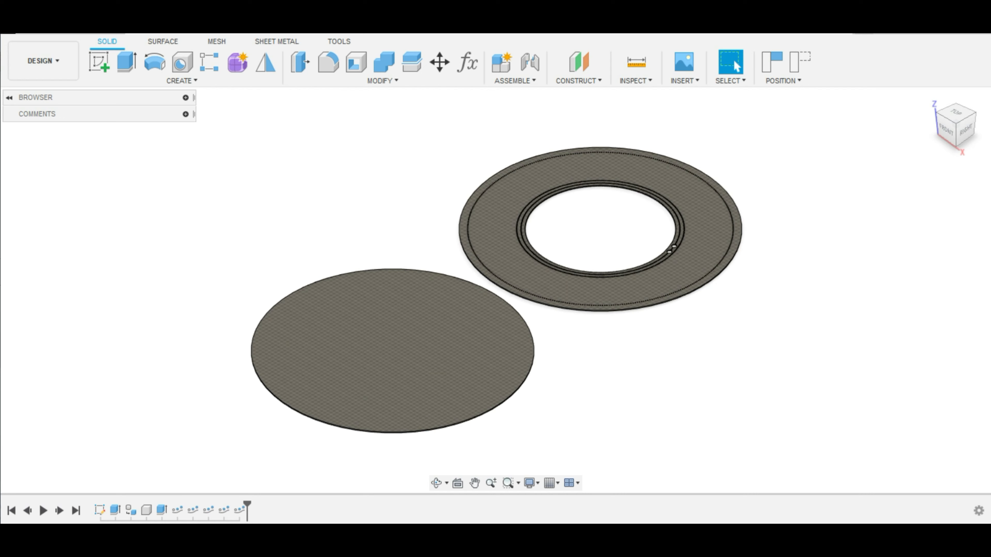
Apply the Gemstone - Ruby appearance from the Miscellaneous library category to the top hat piece.
key(a)
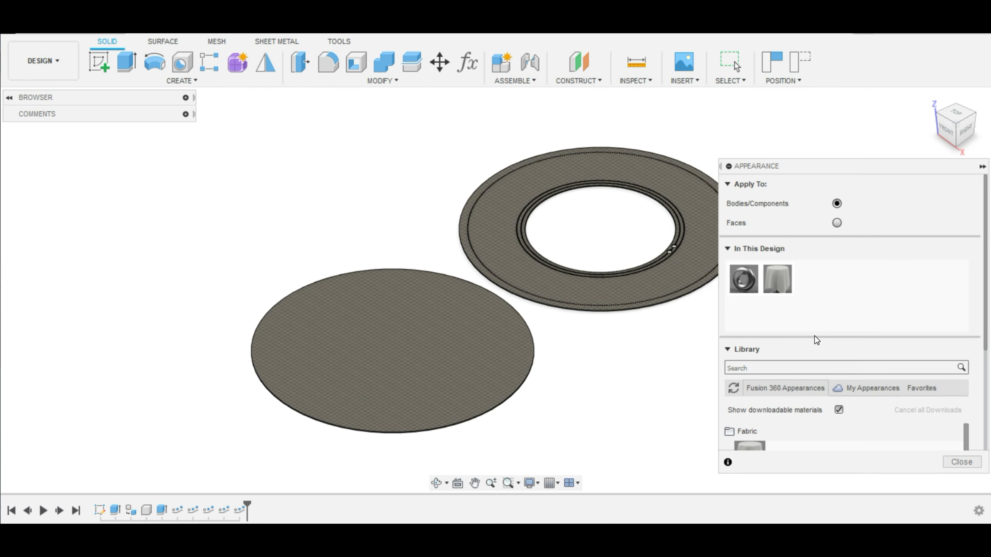
scroll(807, 426, down, 2)
scroll(807, 422, down, 3)
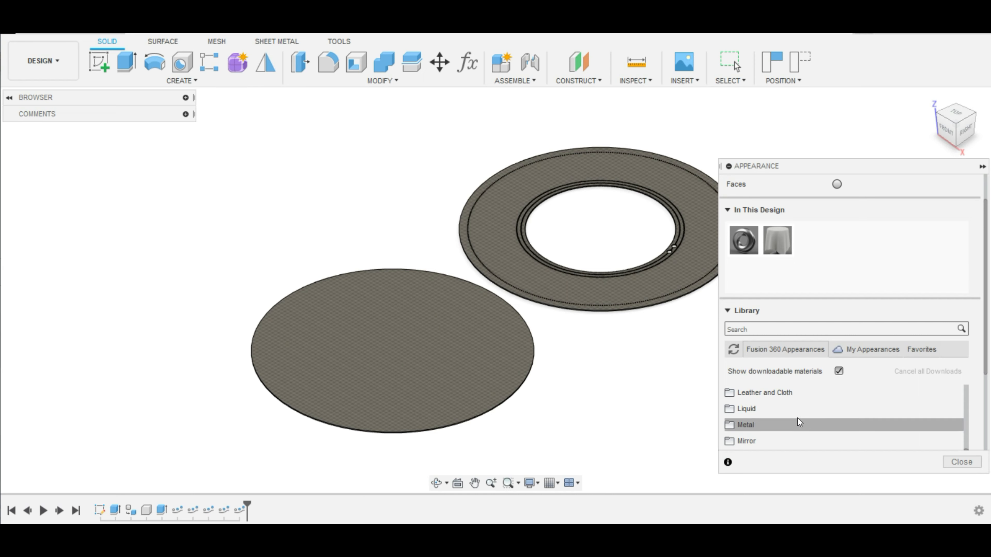
scroll(792, 420, down, 2)
click(740, 404)
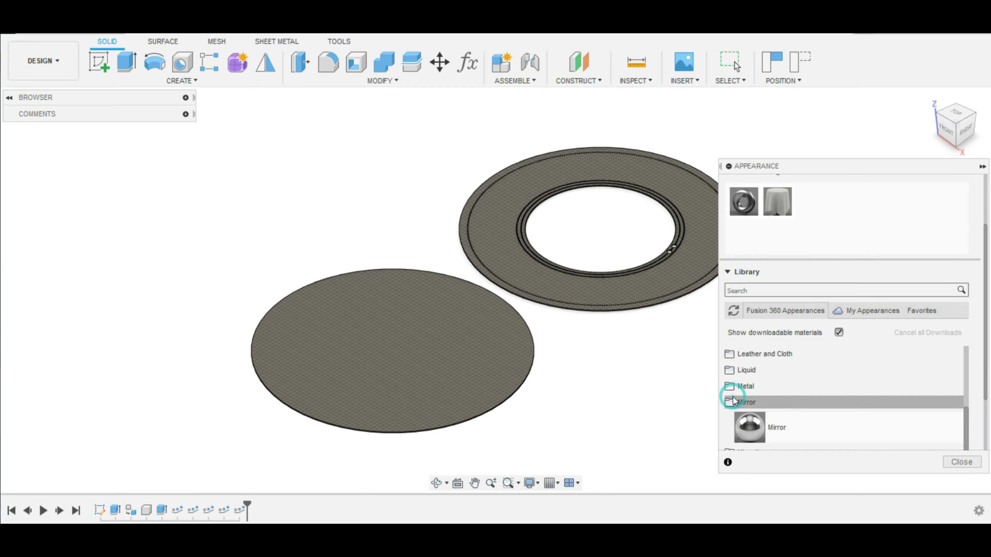
scroll(739, 404, down, 2)
click(738, 382)
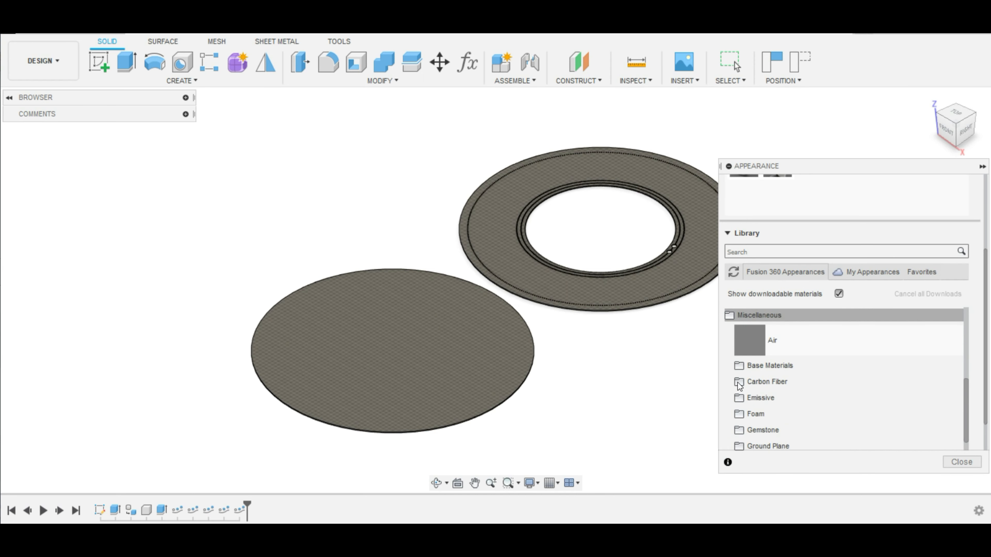
scroll(739, 385, down, 2)
click(739, 381)
click(738, 364)
scroll(753, 368, down, 4)
click(759, 366)
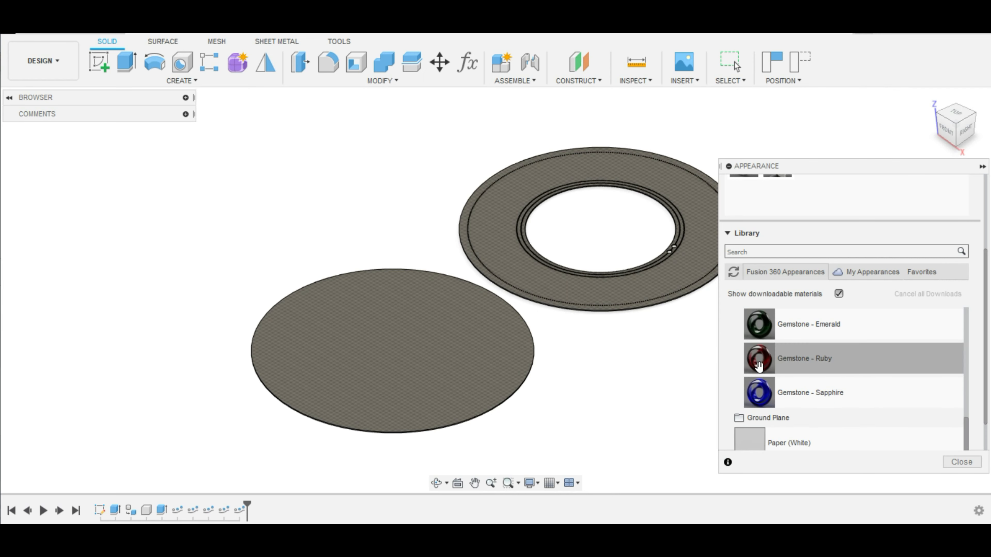
drag(758, 366, 462, 372)
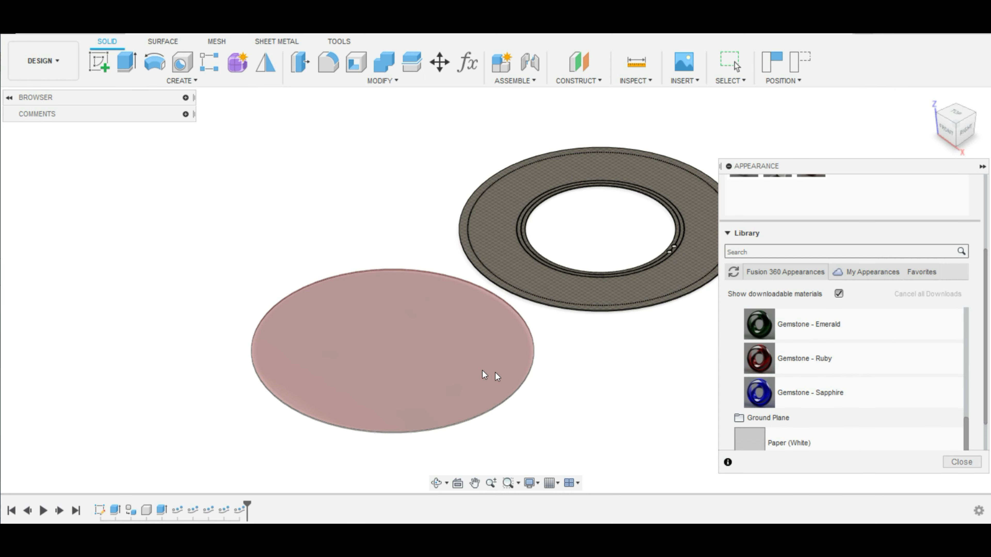
Apply the Gemstone - Sapphire appearance to the bottom ring piece and finish assigning appearances.
click(757, 384)
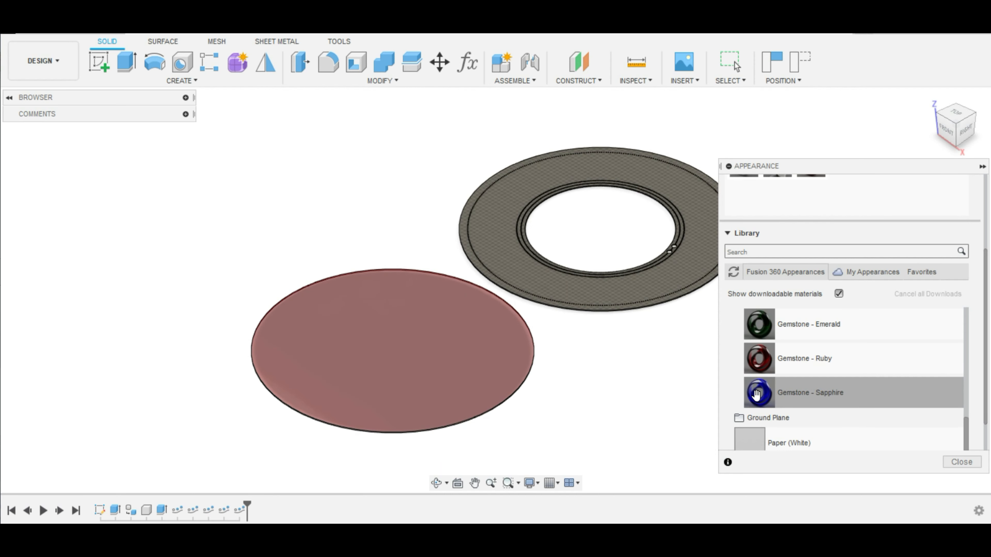
drag(759, 392, 649, 294)
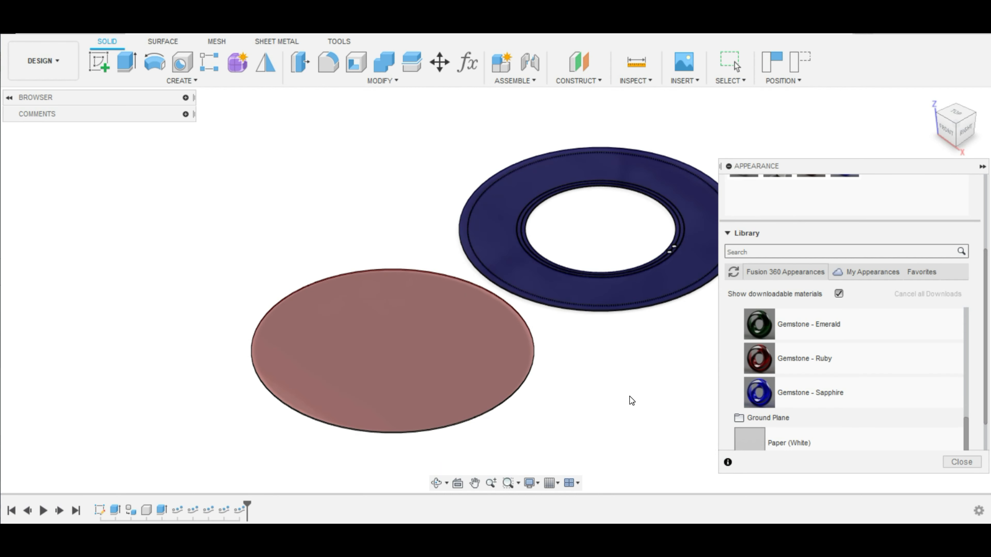
key(Escape)
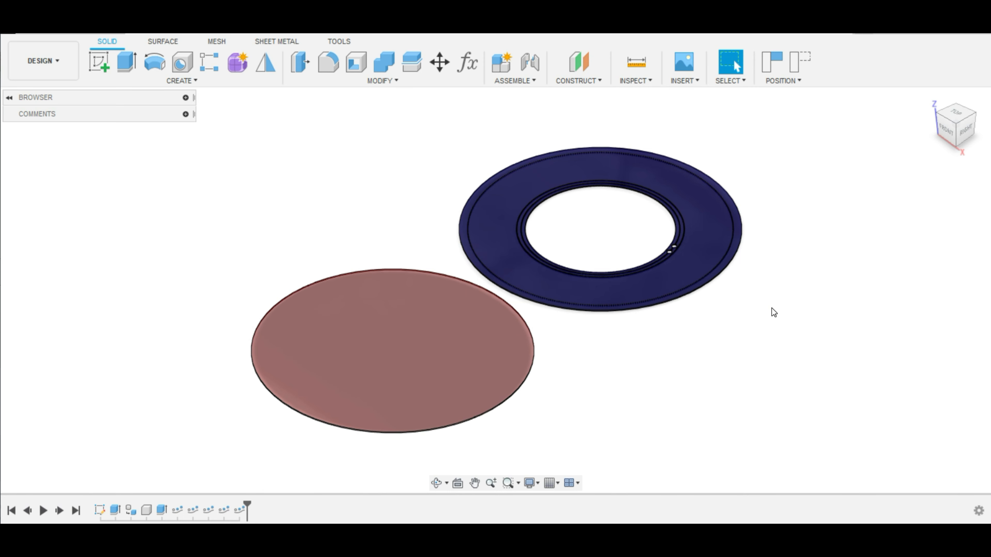
Apply the red Gemstone - Ruby appearance already used in the design to the bottom ring piece and finish assigning appearances.
key(a)
scroll(838, 369, down, 1)
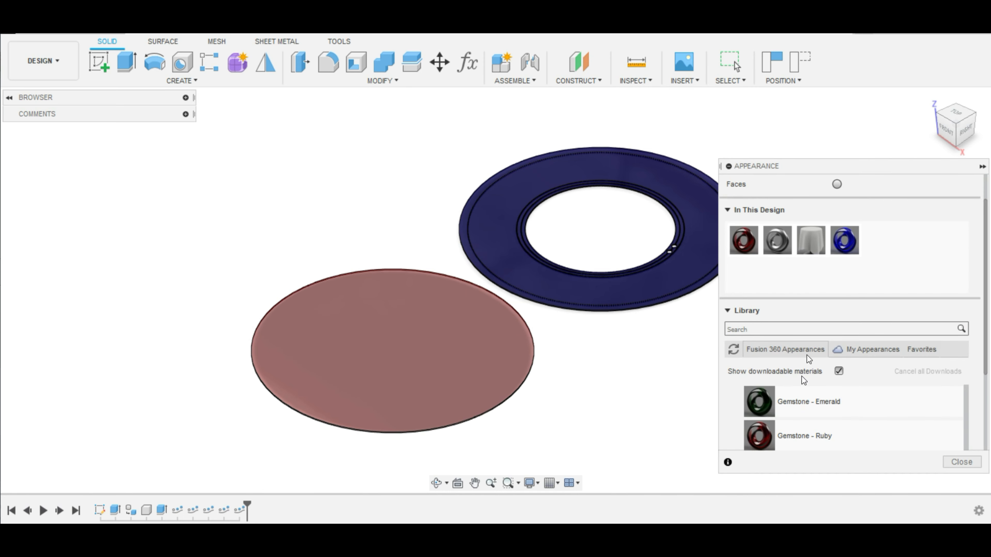
drag(757, 239, 706, 265)
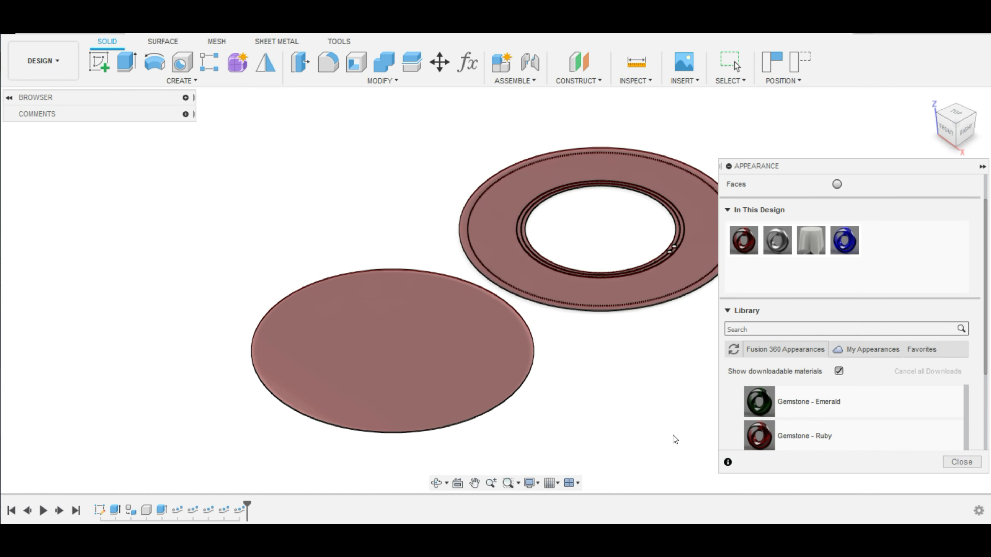
key(Escape)
scroll(657, 368, down, 2)
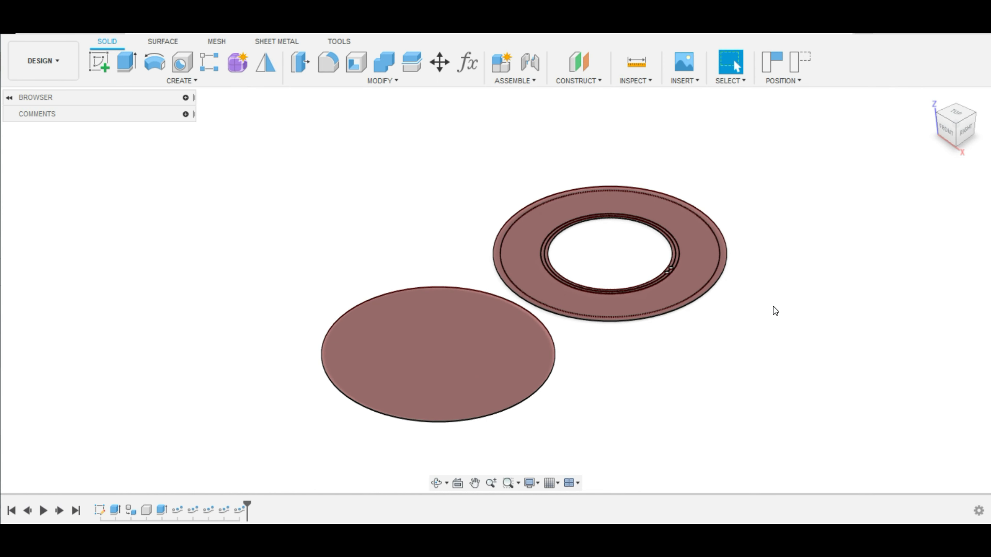
Move the Bottom of Hat component -2.231 in along Y towards the top hat piece and collapse the browser tree.
click(677, 261)
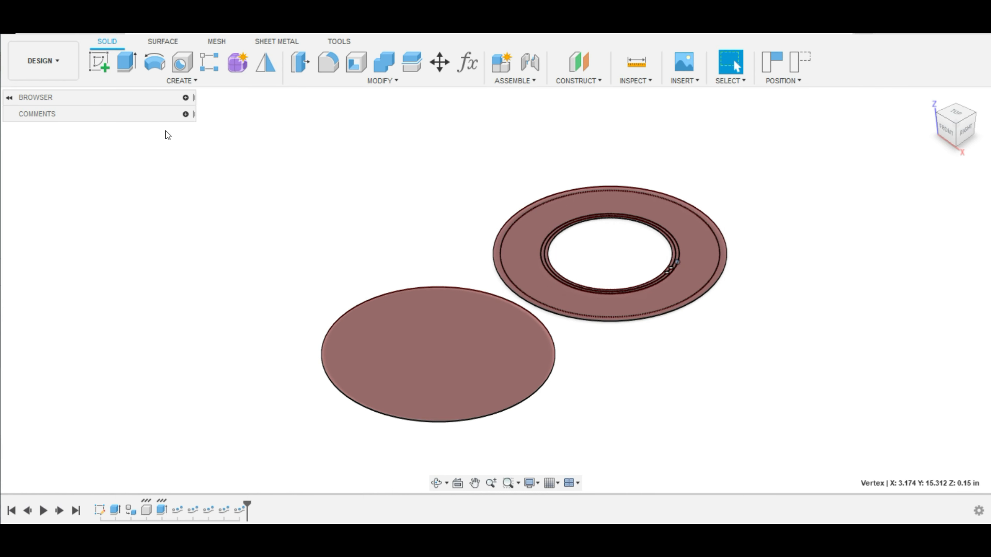
click(8, 98)
click(7, 100)
click(186, 98)
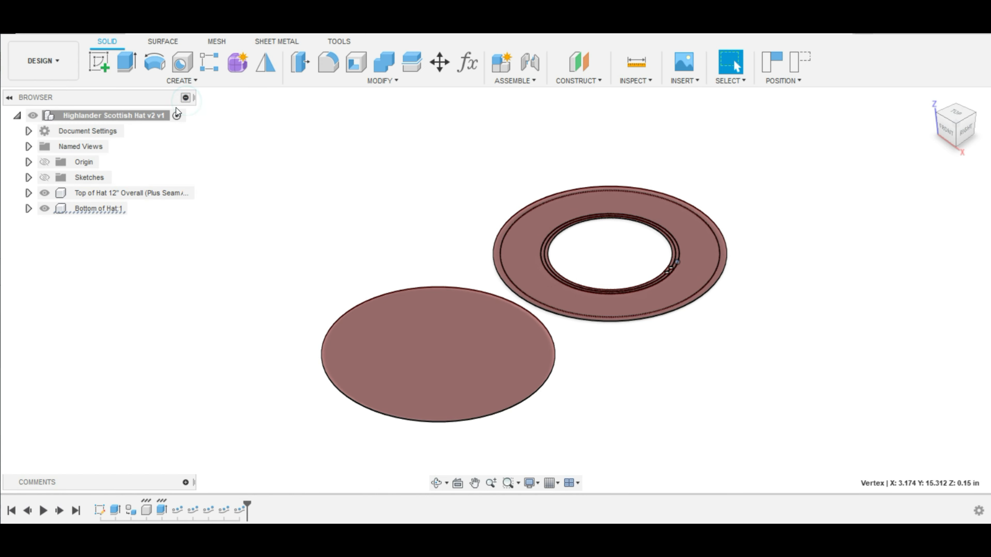
click(78, 209)
right_click(79, 211)
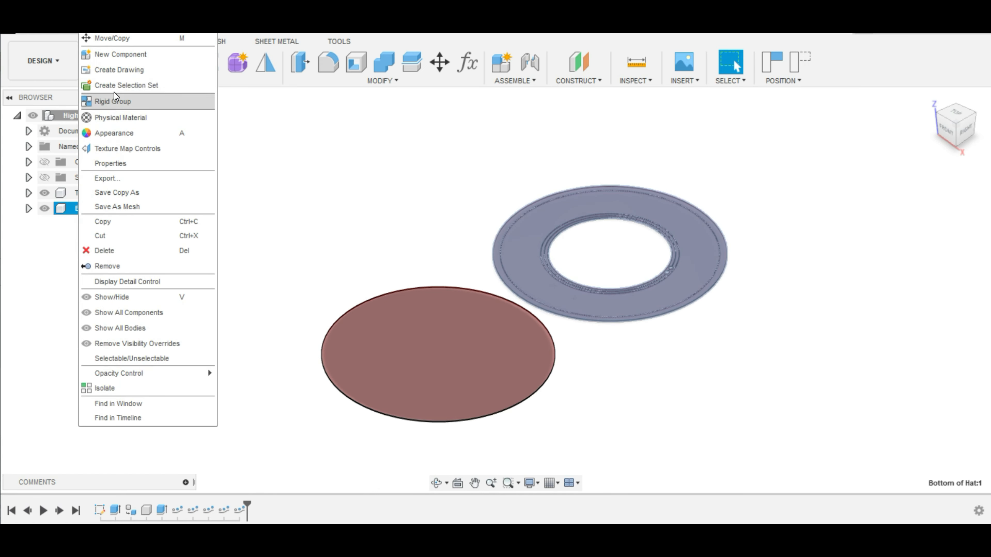
click(116, 41)
drag(634, 239, 606, 255)
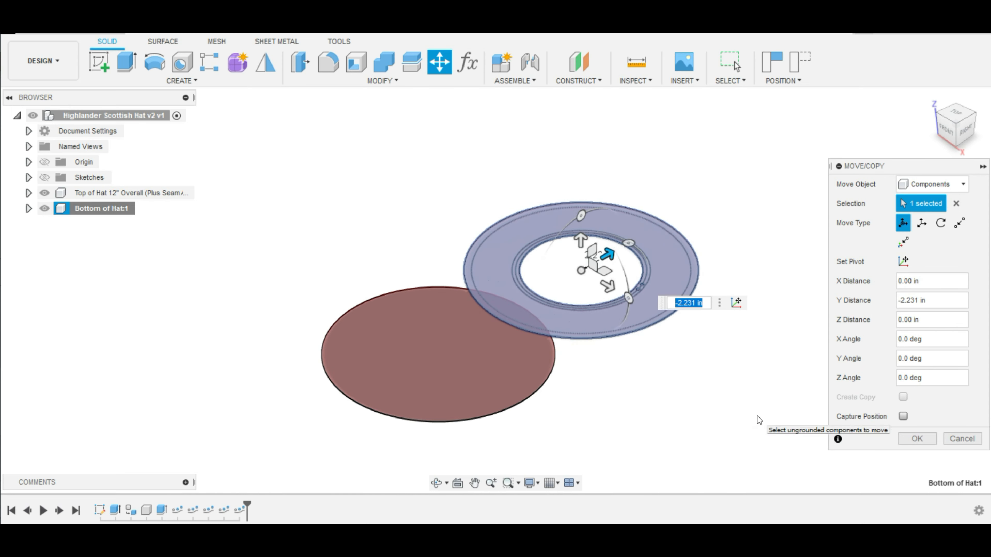
key(Return)
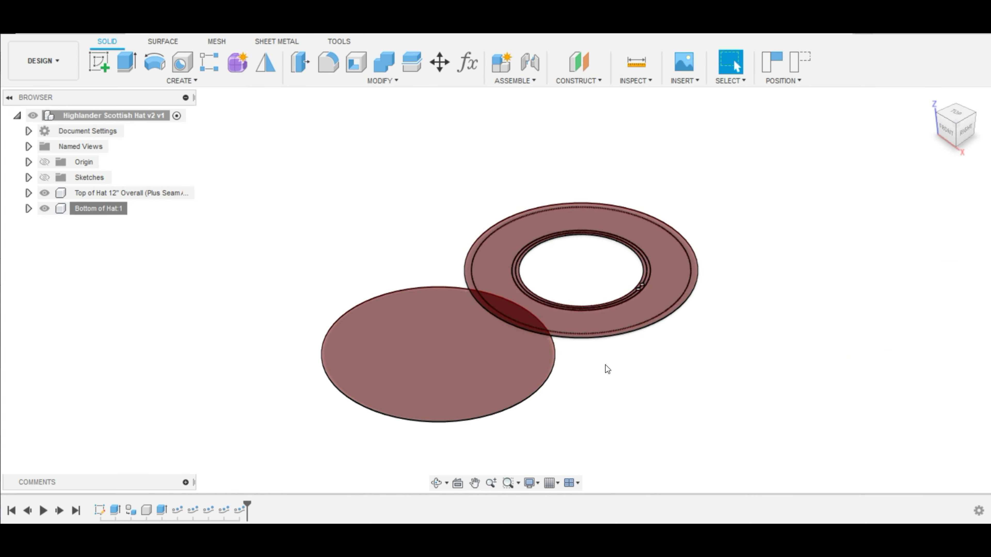
click(186, 98)
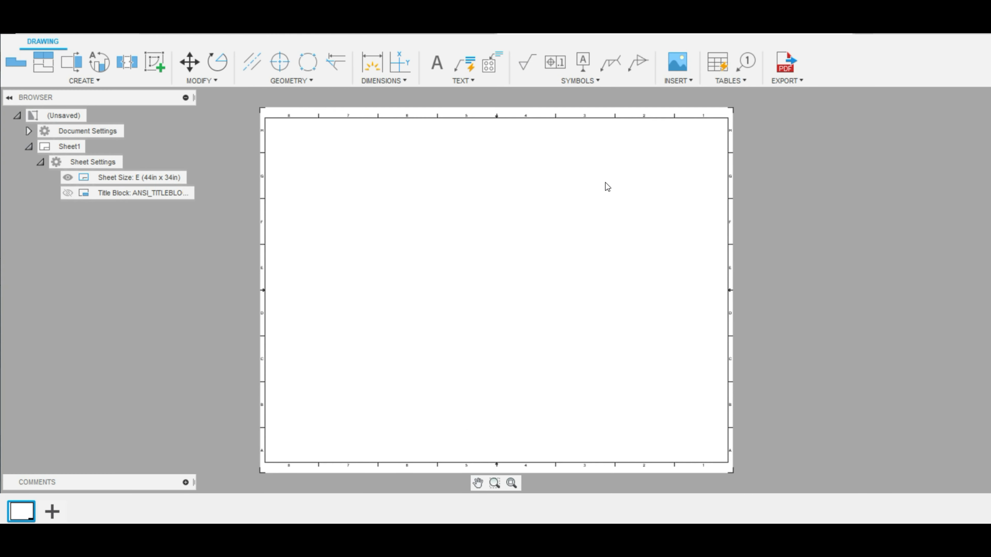
Place a base view of both hat pieces with TOP orientation at 1:1 scale near the left edge of the first drawing sheet.
click(15, 61)
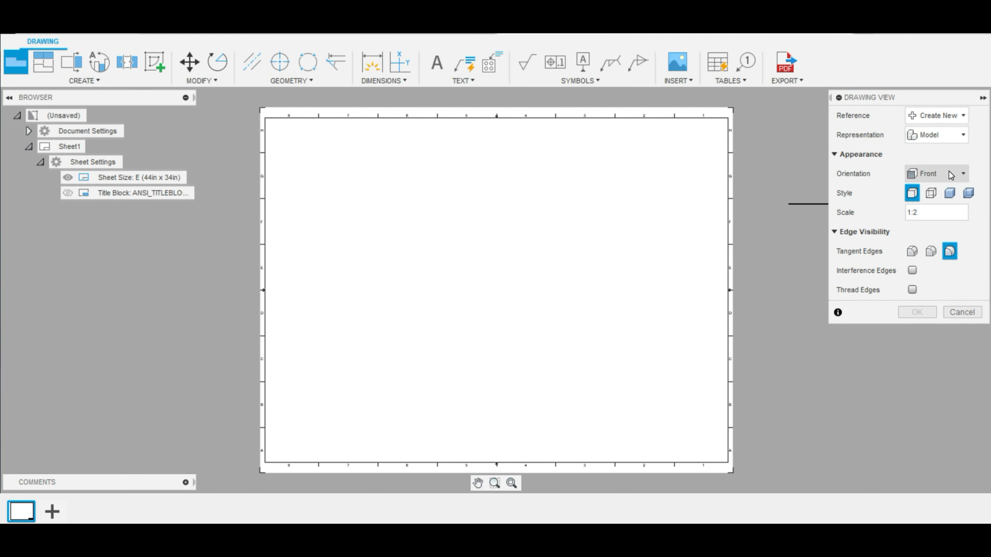
click(936, 174)
click(927, 191)
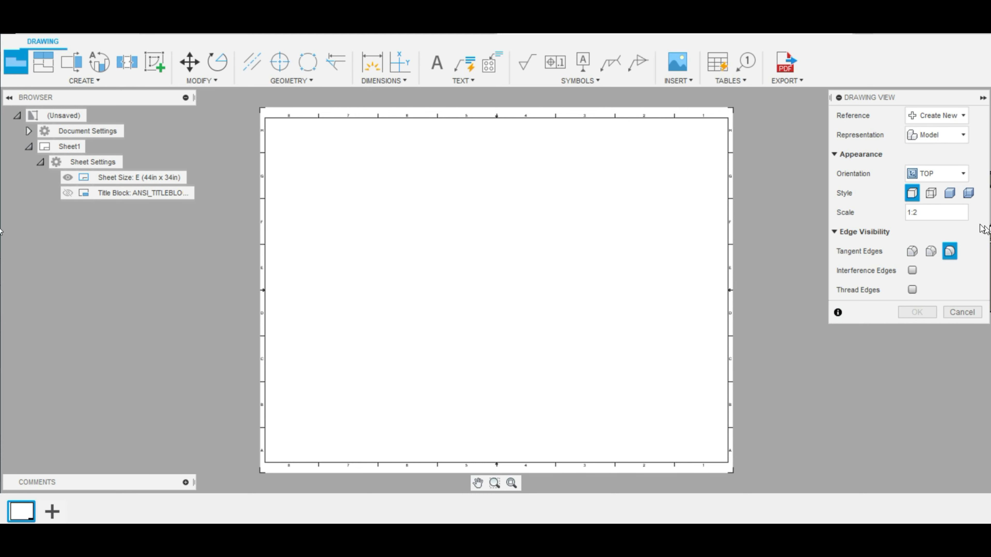
click(971, 212)
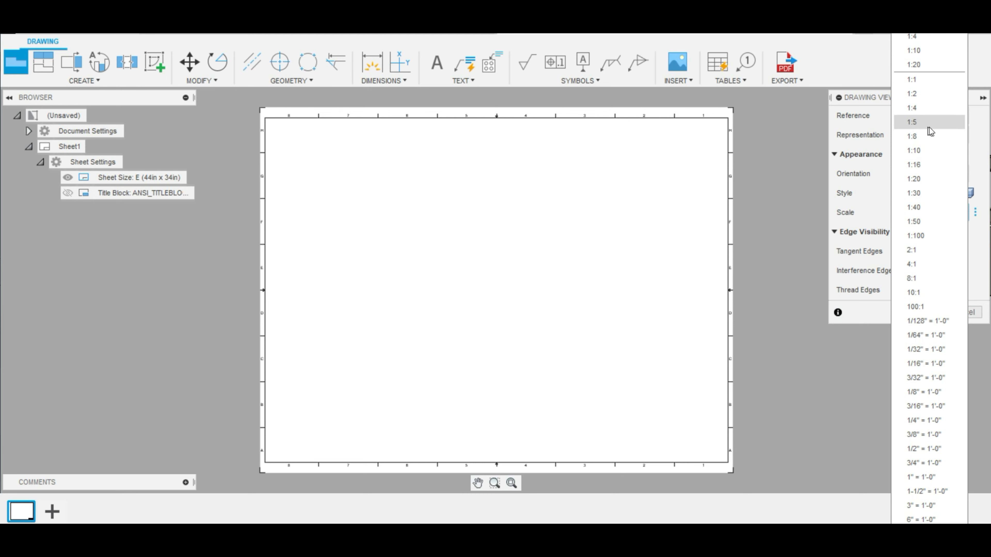
click(929, 137)
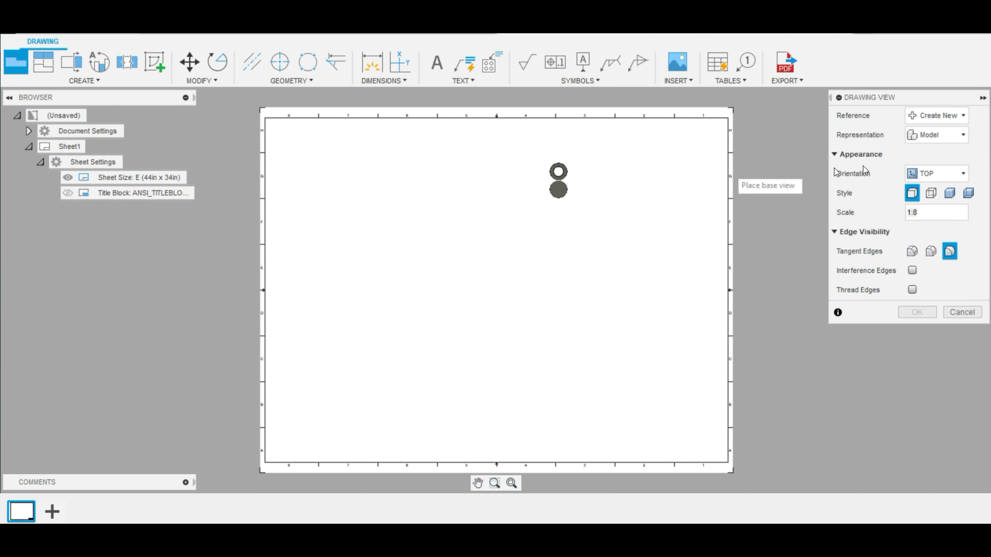
click(974, 213)
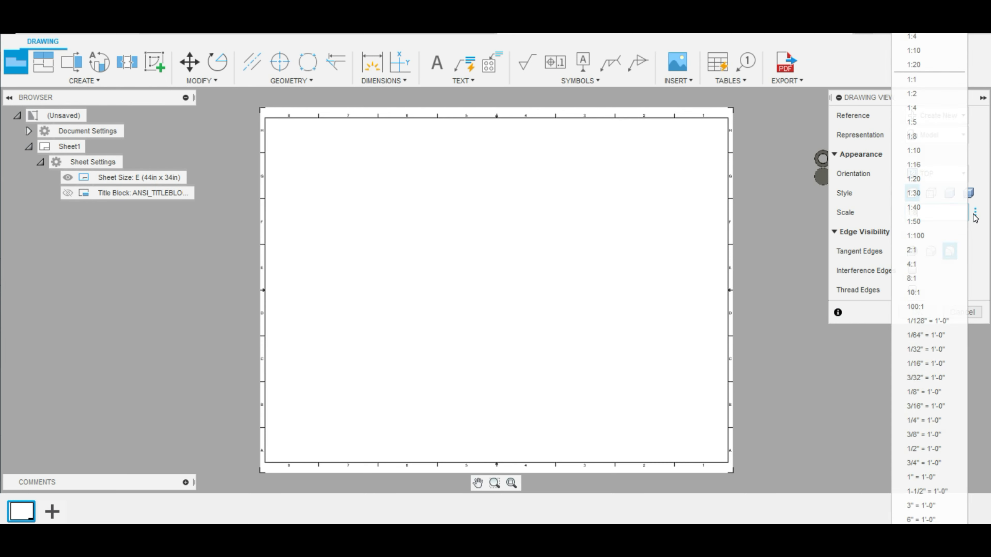
click(922, 83)
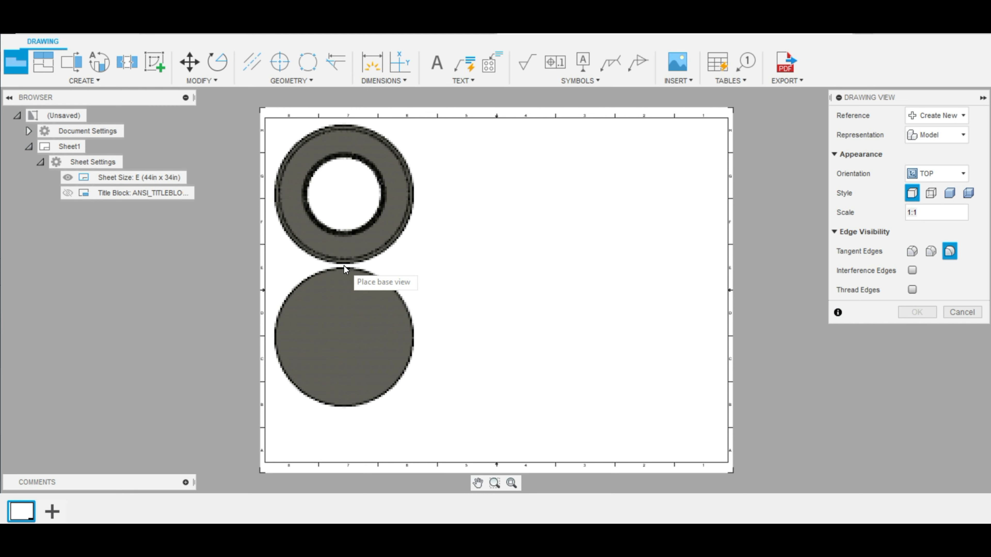
click(340, 266)
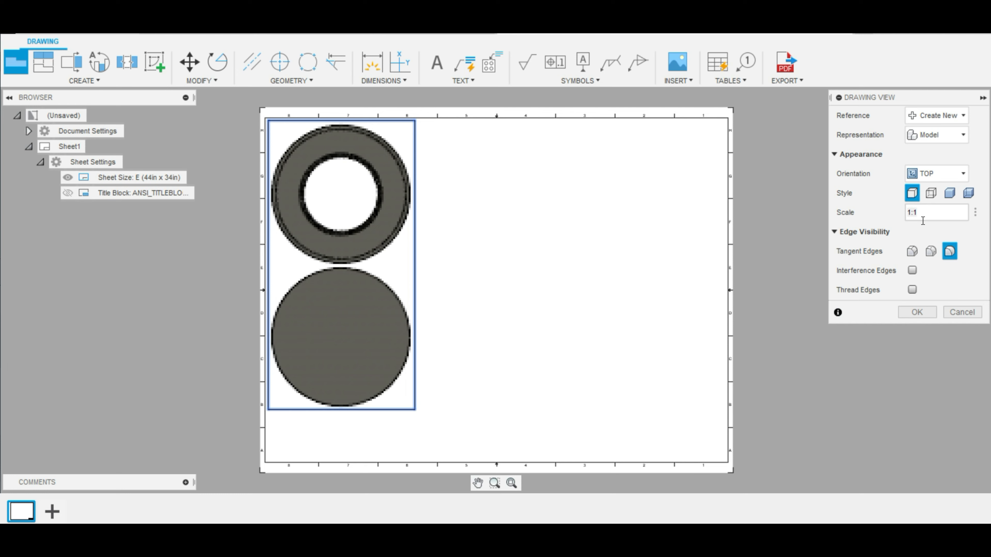
click(964, 137)
click(964, 137)
click(923, 312)
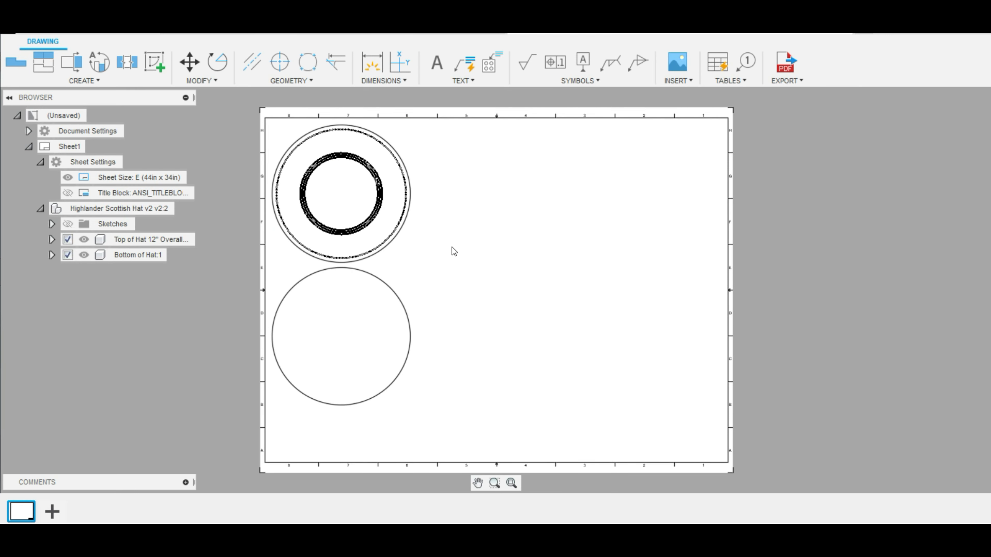
scroll(329, 224, up, 3)
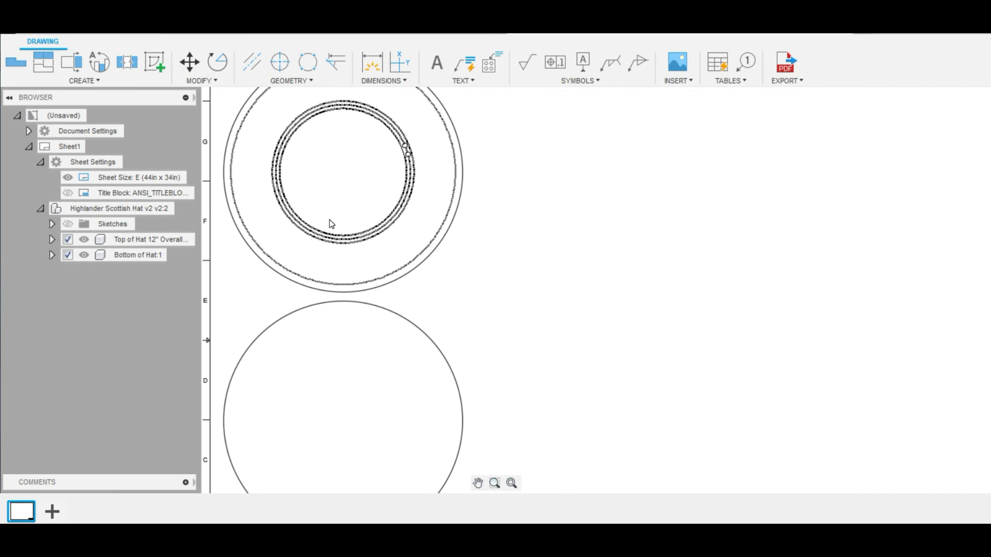
scroll(329, 224, up, 3)
scroll(331, 223, down, 5)
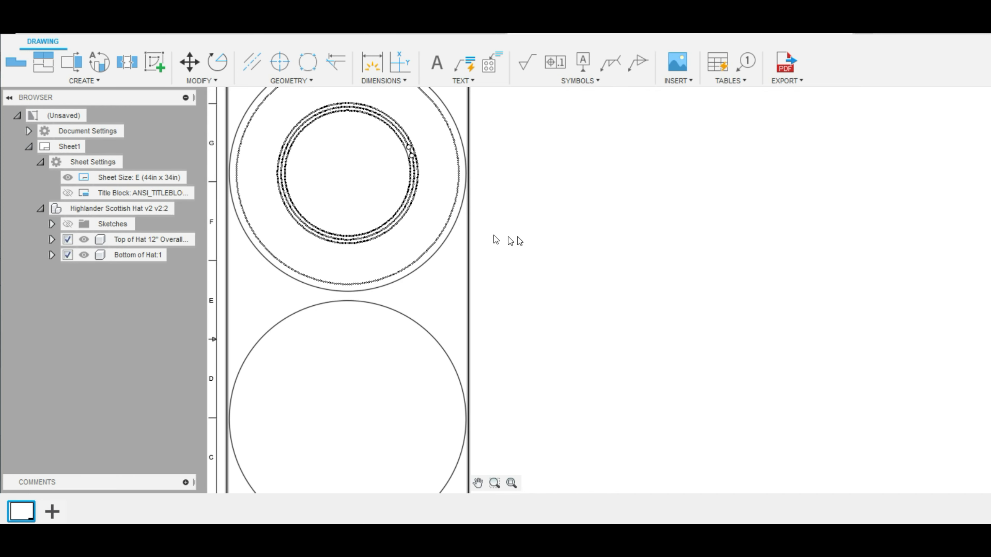
scroll(546, 239, down, 2)
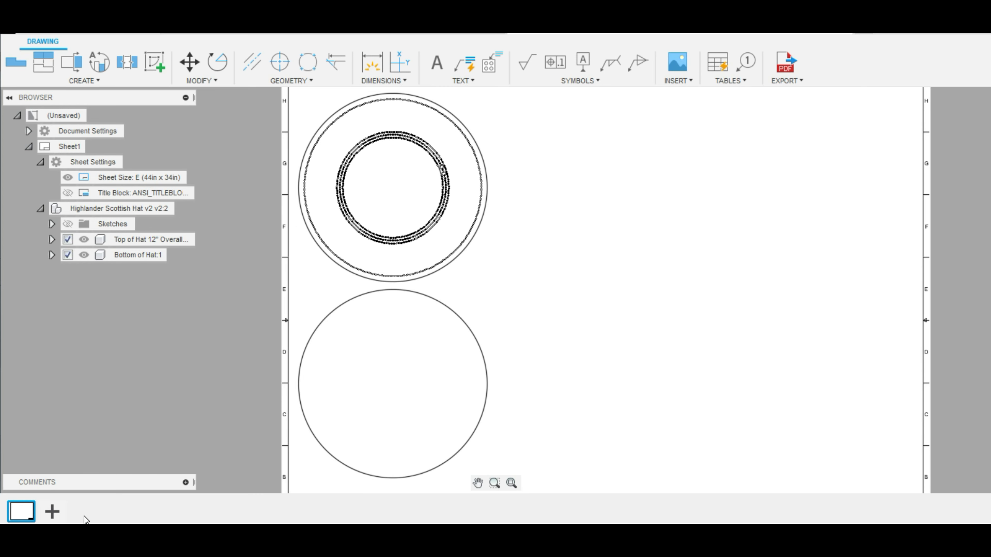
Add a second sheet and place a base view of both hat pieces on it with TOP orientation at 1:1 scale.
click(53, 511)
click(16, 62)
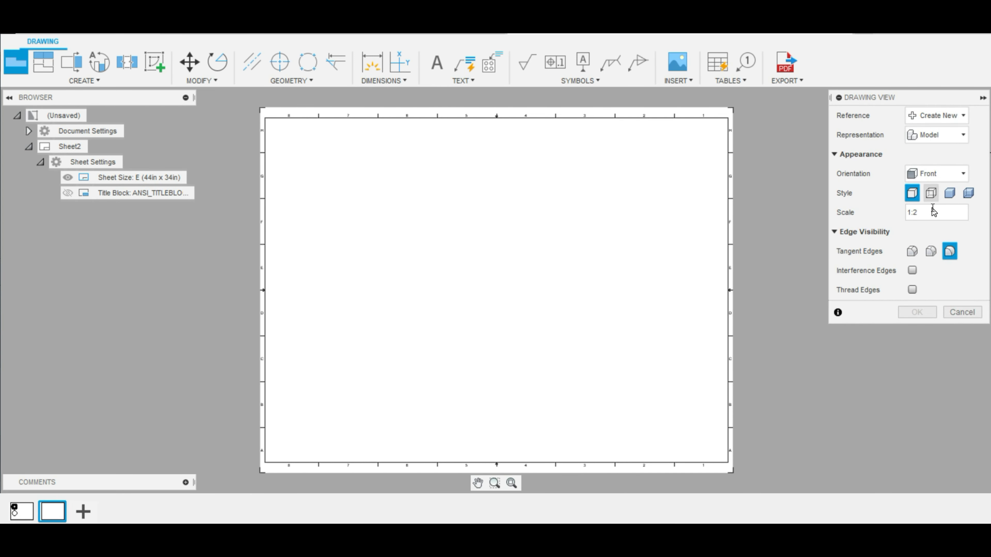
click(964, 212)
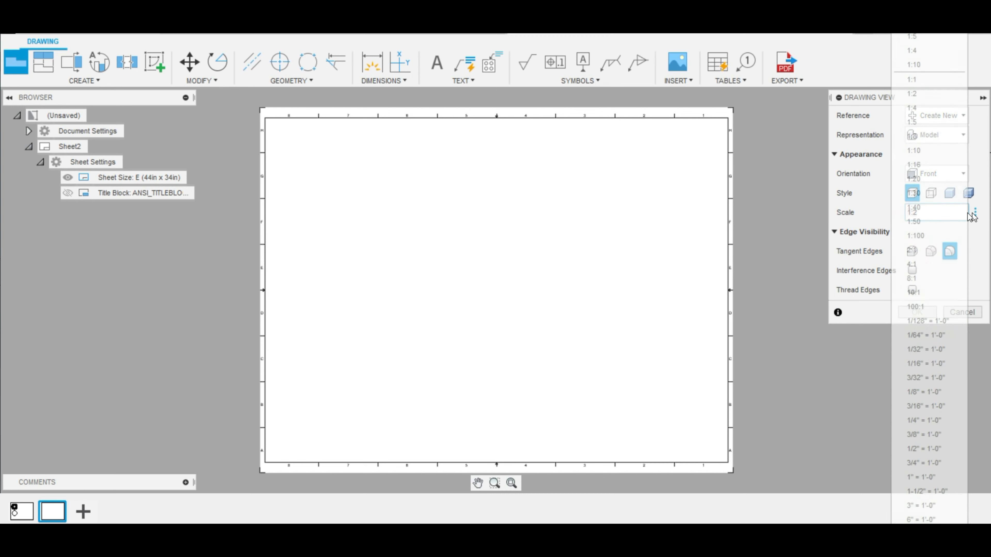
click(945, 78)
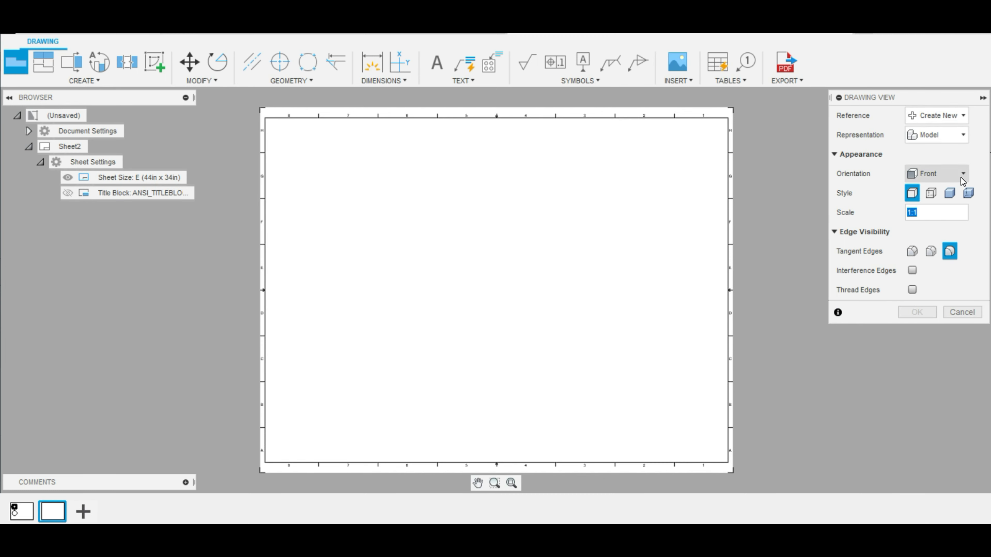
click(954, 174)
click(949, 190)
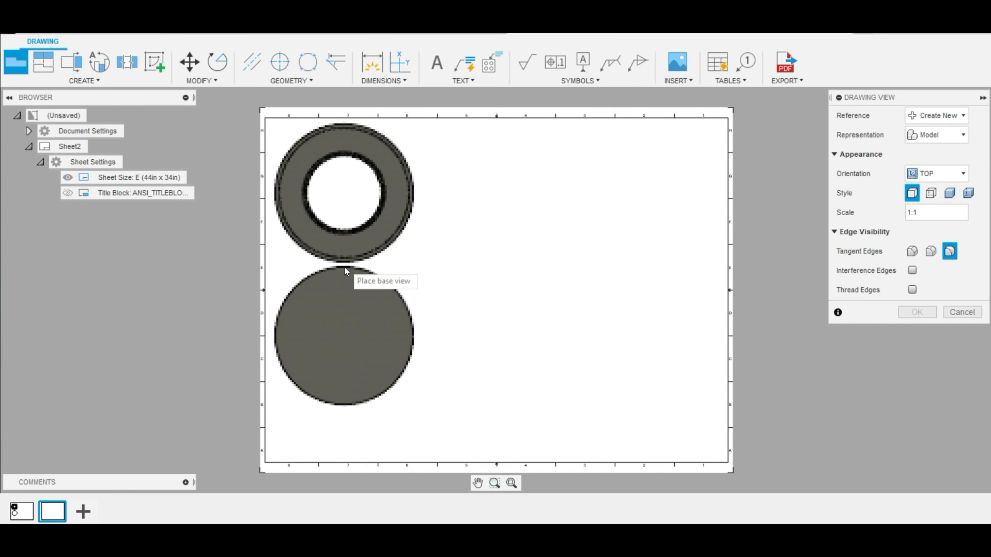
click(342, 272)
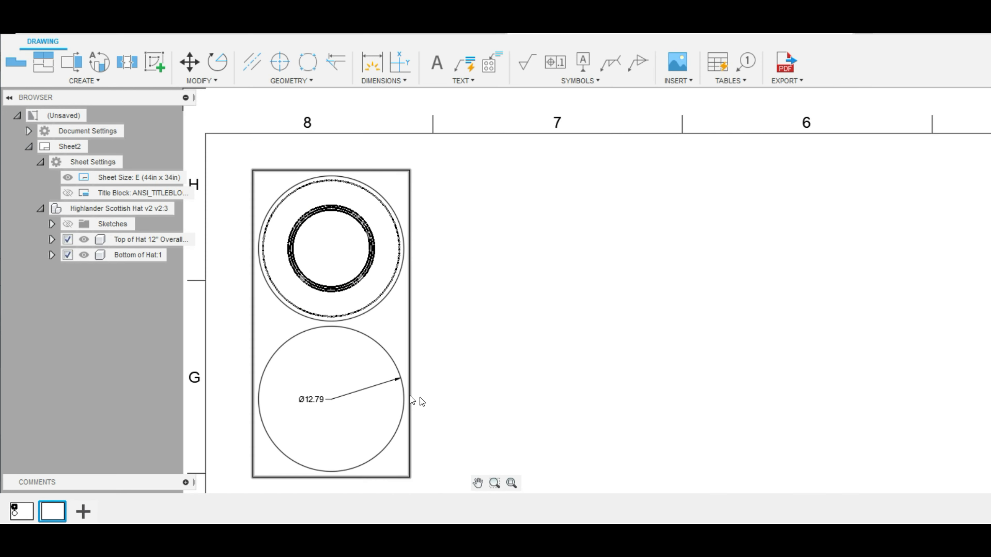
Collapse the browser tree and dimension the distance across the ring's innermost circle, placing the dimension outside the ring.
middle_drag(513, 423, 570, 364)
click(185, 97)
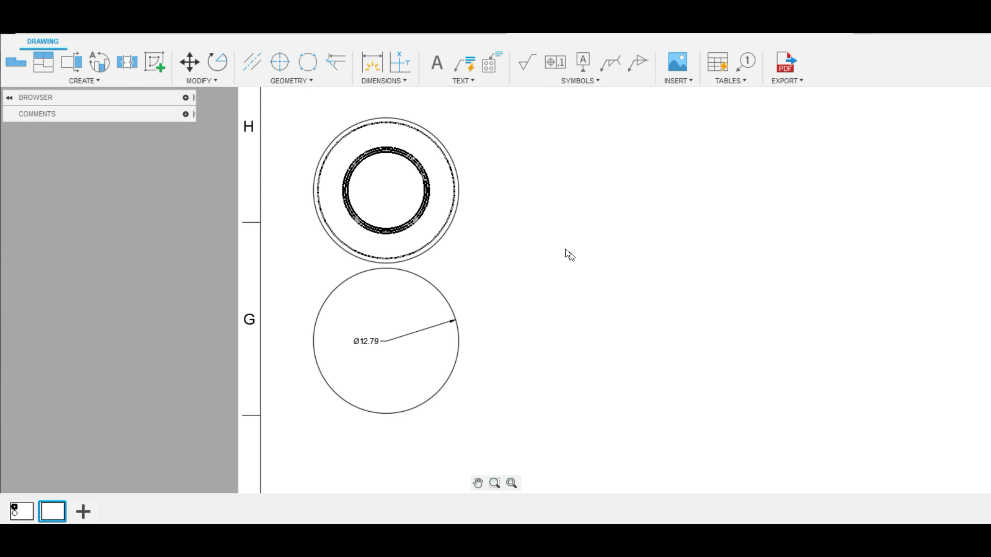
scroll(529, 213, down, 1)
click(372, 64)
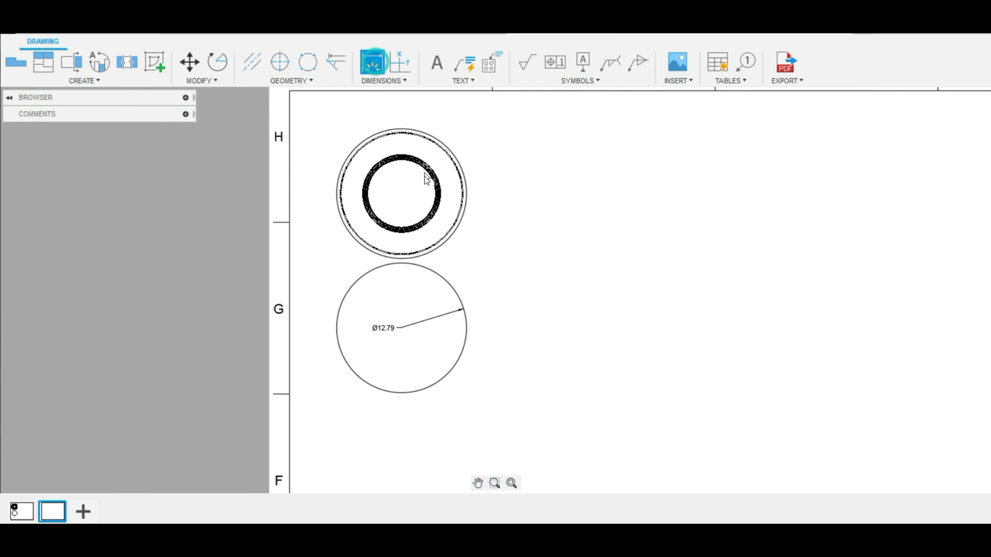
scroll(400, 187, up, 5)
mouse_move(402, 180)
middle_down()
mouse_move(398, 210)
mouse_move(366, 261)
middle_up()
scroll(360, 258, up, 2)
click(352, 156)
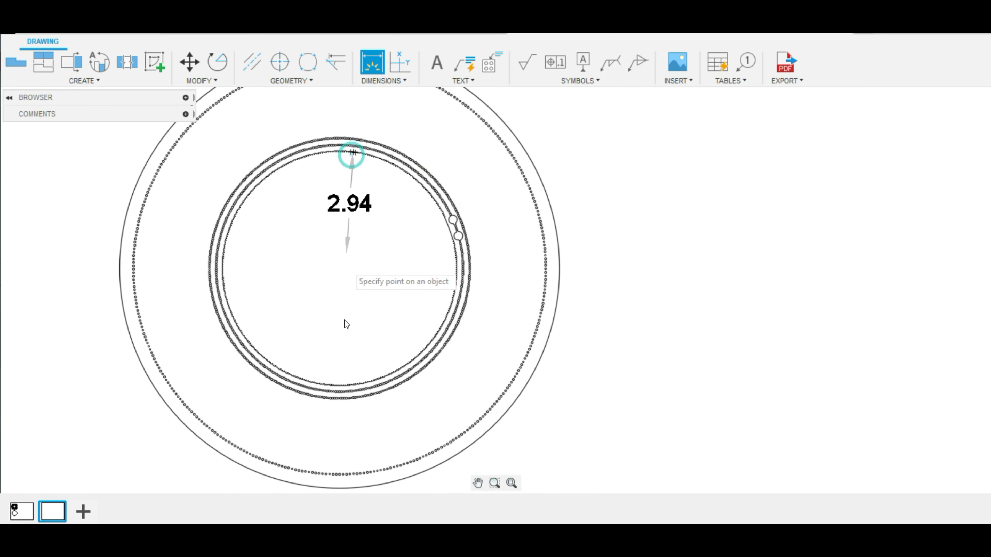
click(338, 386)
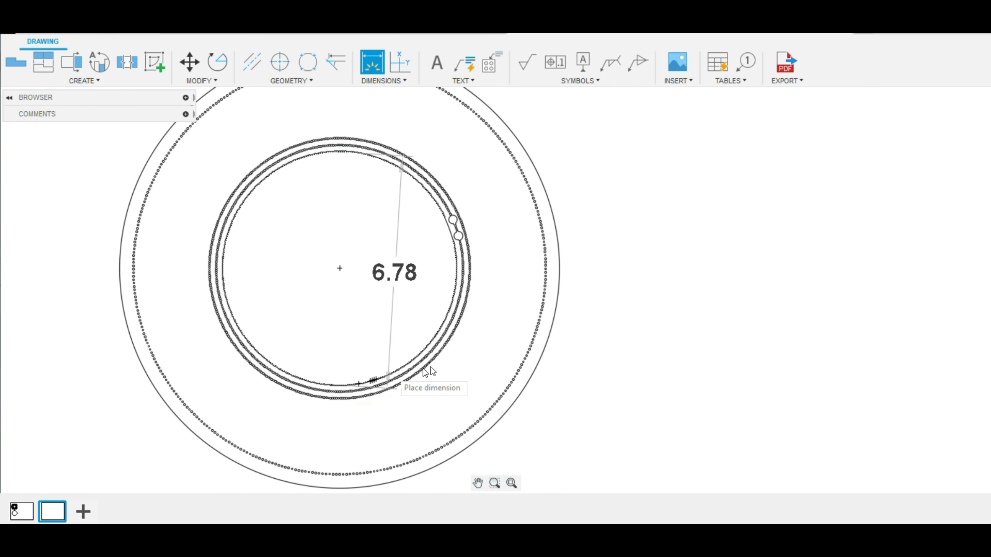
click(680, 372)
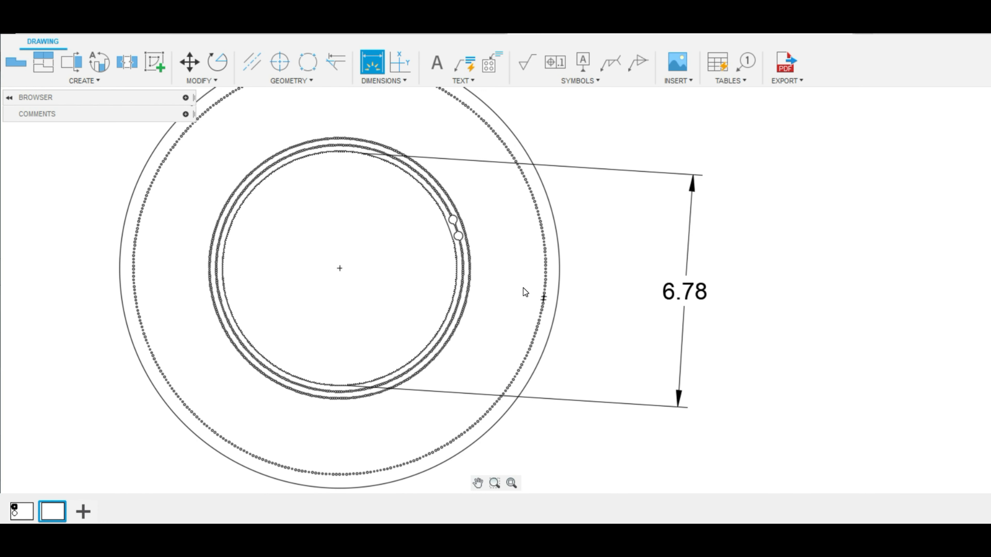
click(458, 236)
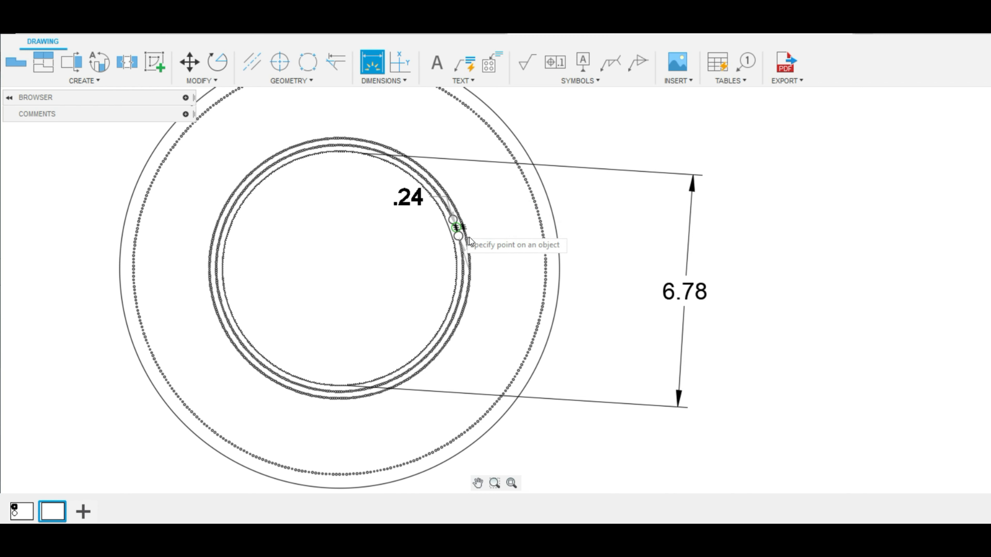
click(465, 235)
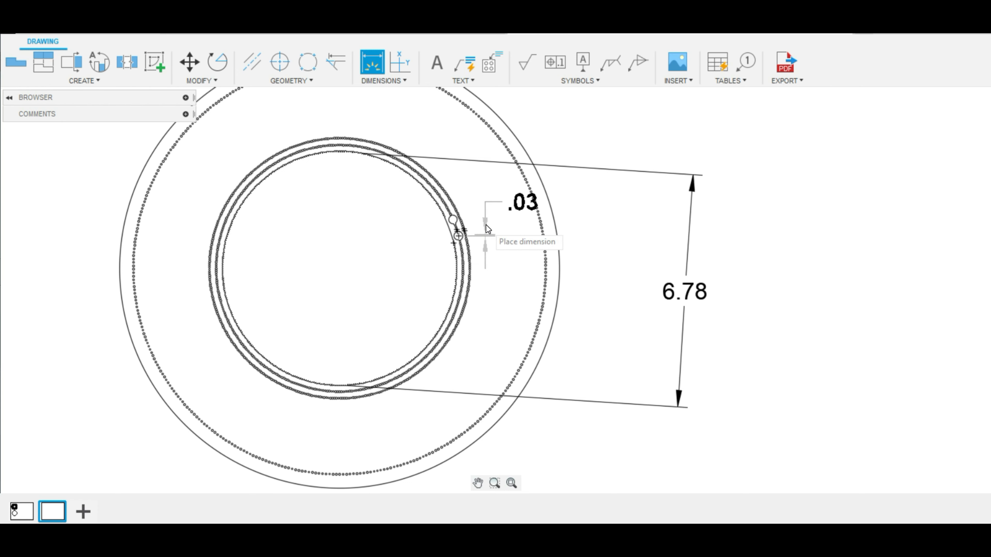
key(Escape)
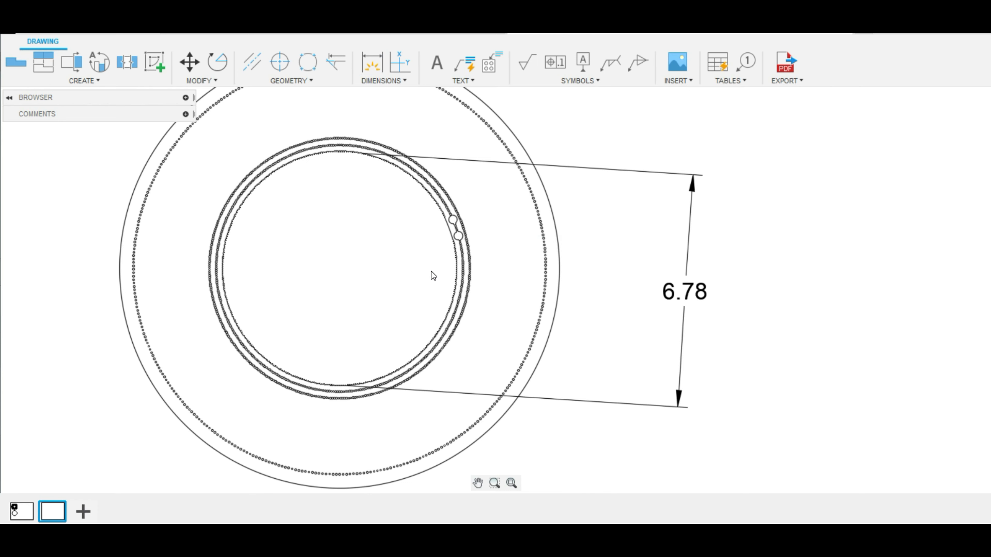
scroll(431, 274, down, 2)
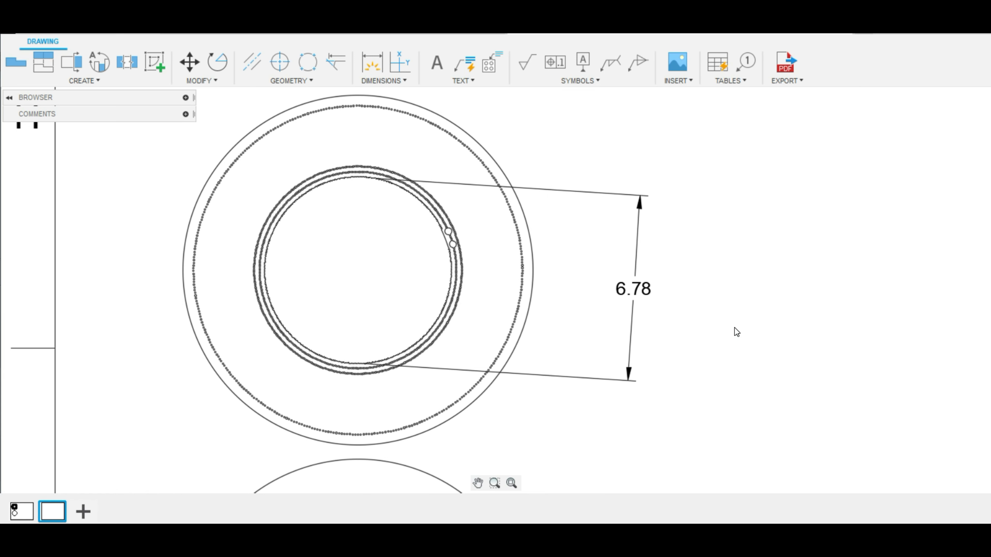
scroll(679, 355, down, 2)
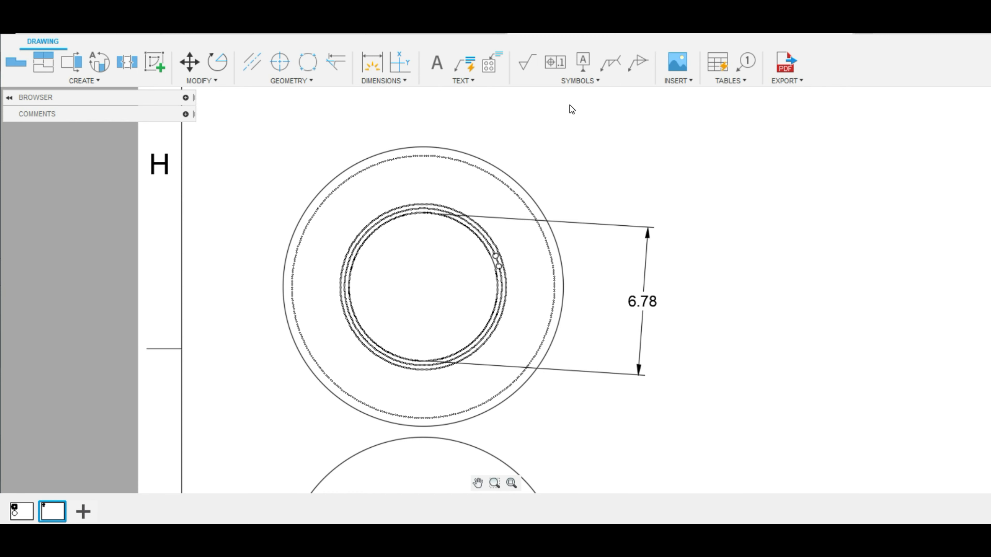
Add a leader note reading "Seam Allowance" that points to the ring's outer dashed circle, with its text outside the ring's upper-right edge.
click(593, 82)
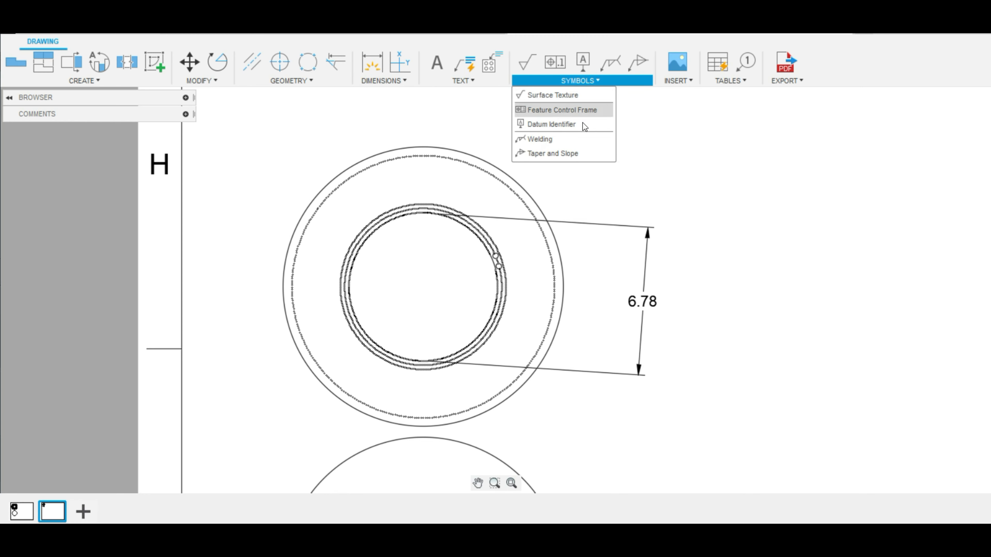
click(477, 108)
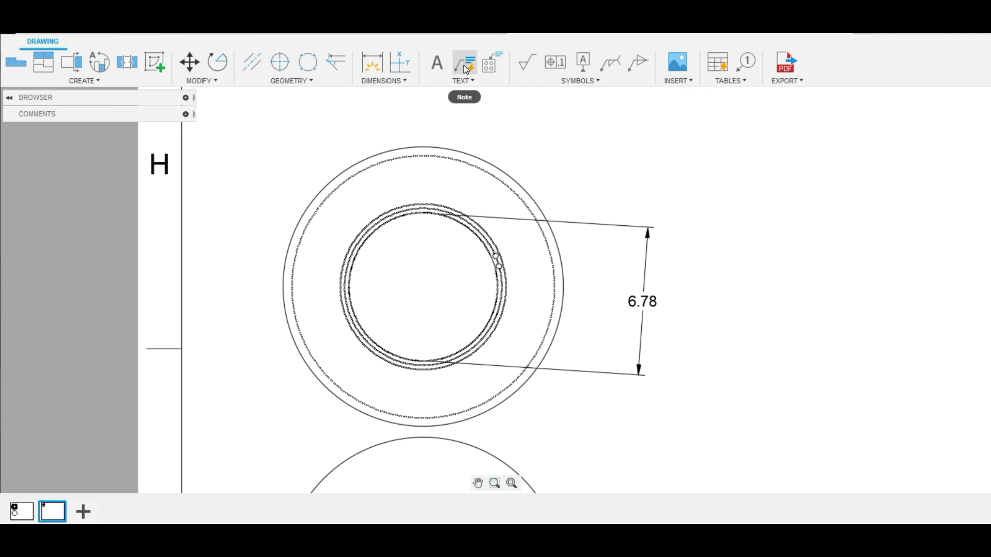
click(464, 65)
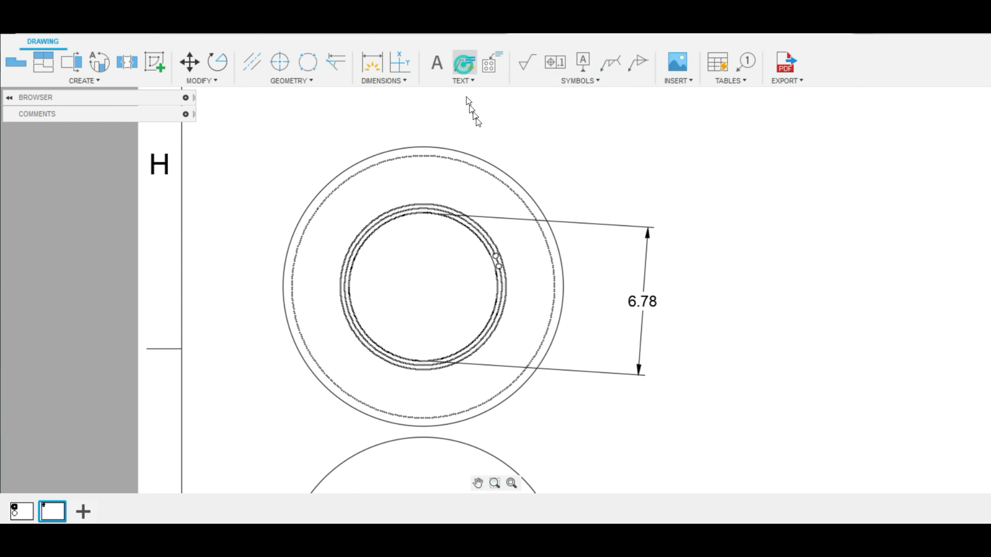
click(486, 175)
click(559, 152)
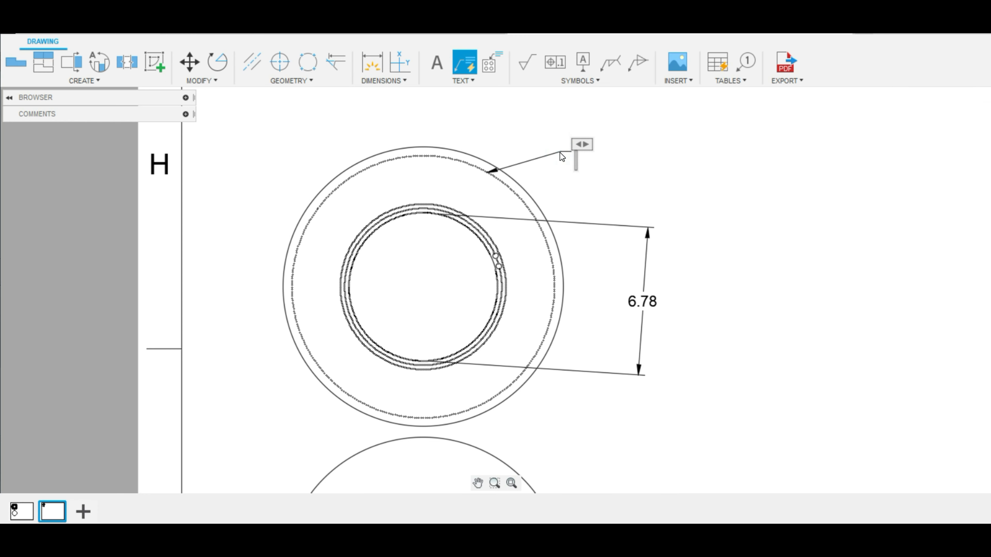
text(sEAM)
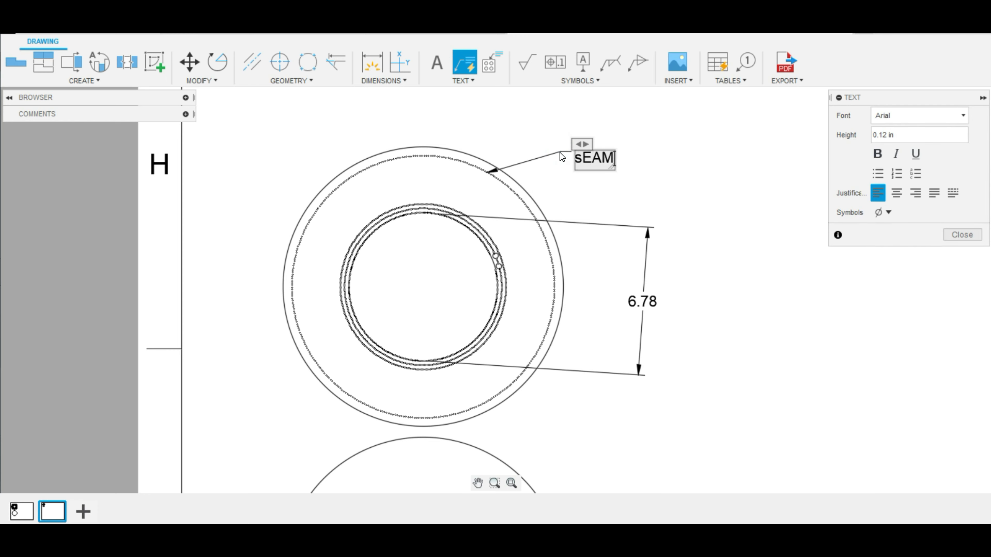
key(BackSpace)
key(BackSpace)
key(BackSpace)
key(BackSpace)
text(Seam Al)
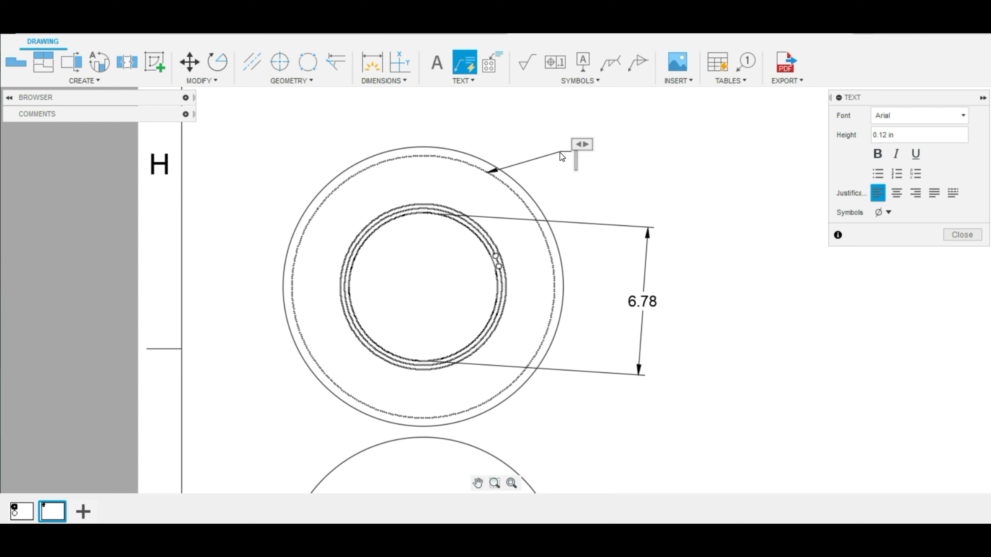
text(lowa)
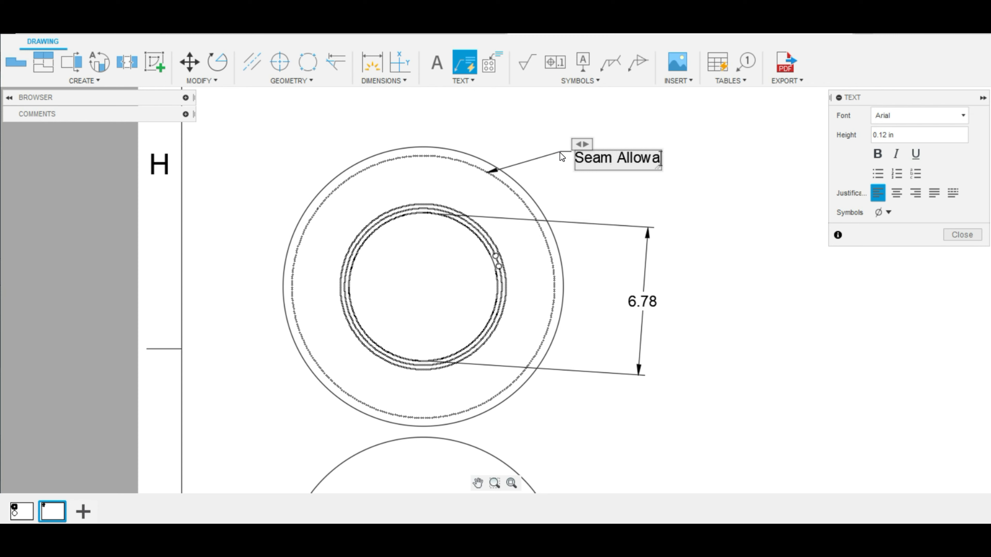
text(nce)
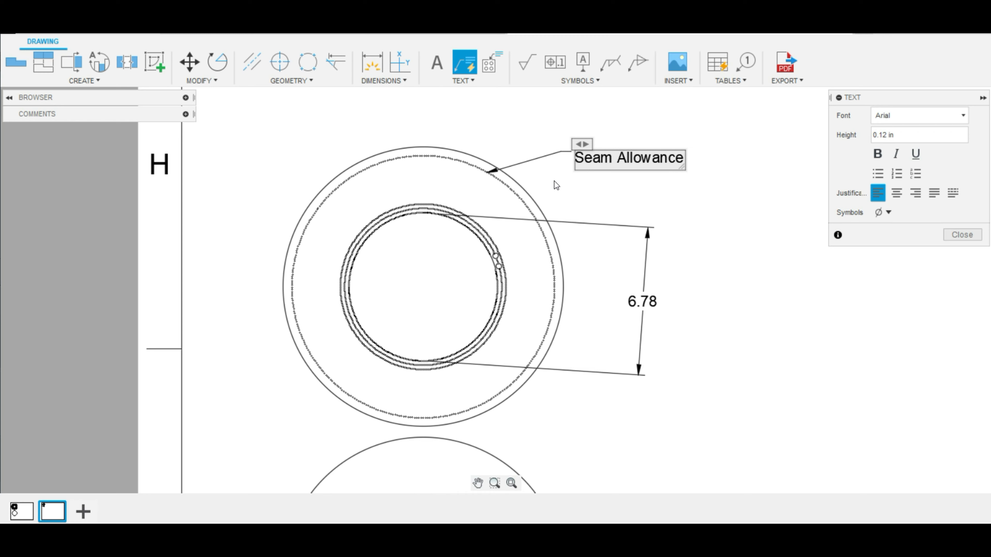
key(Return)
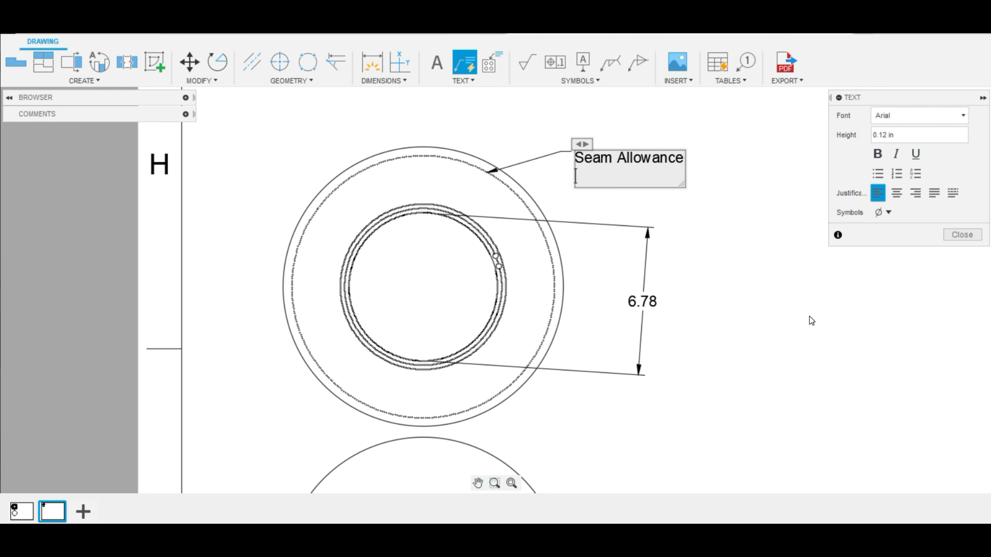
click(724, 291)
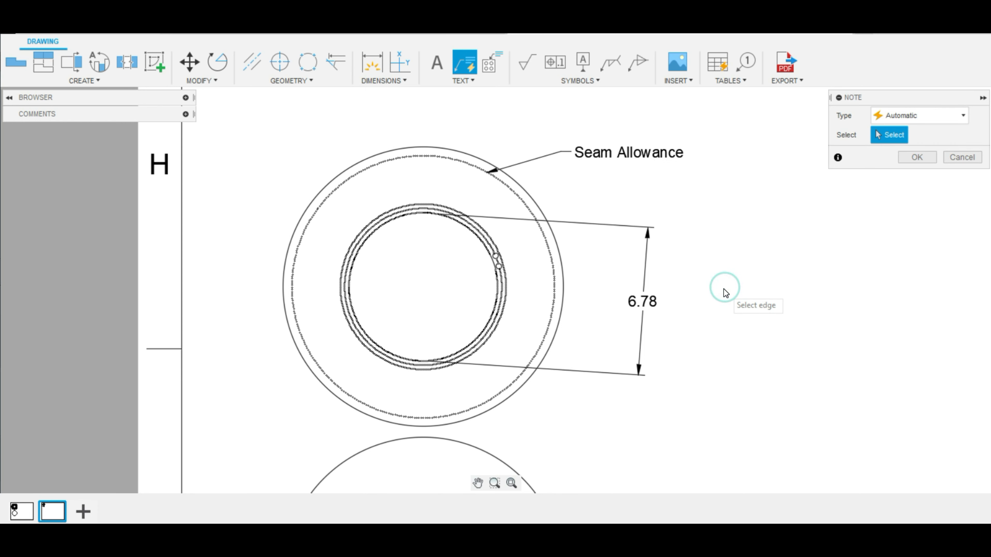
scroll(387, 428, down, 4)
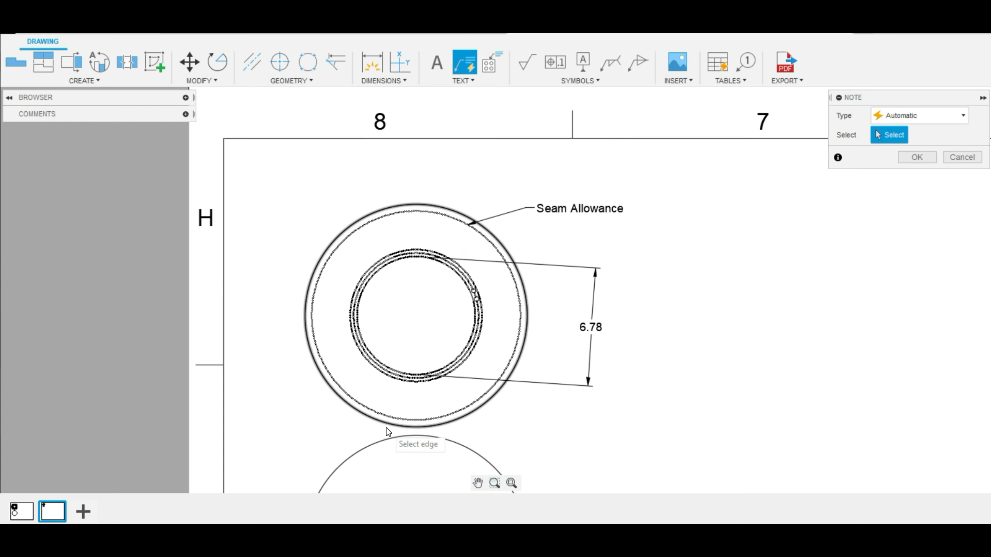
mouse_move(544, 415)
middle_down()
mouse_move(545, 285)
mouse_move(459, 301)
middle_up()
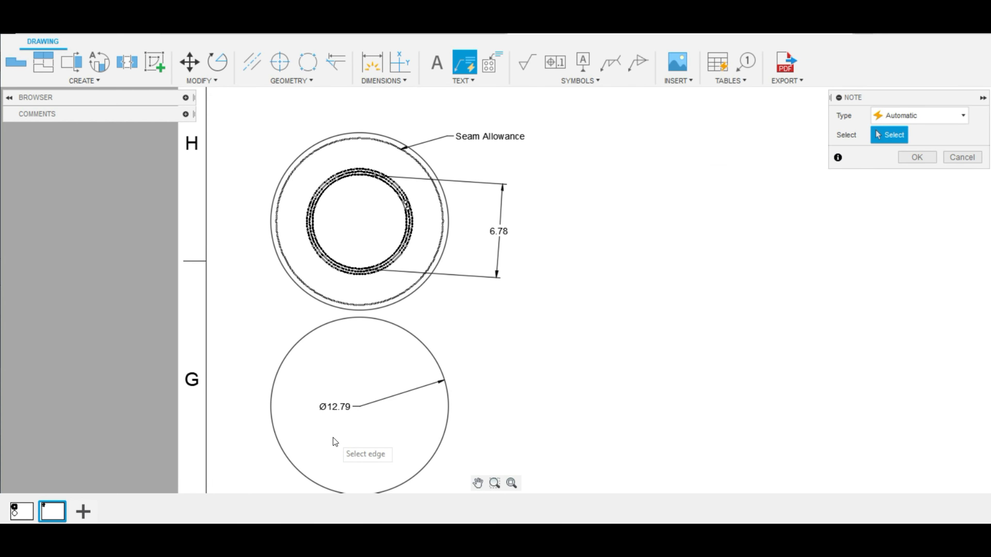